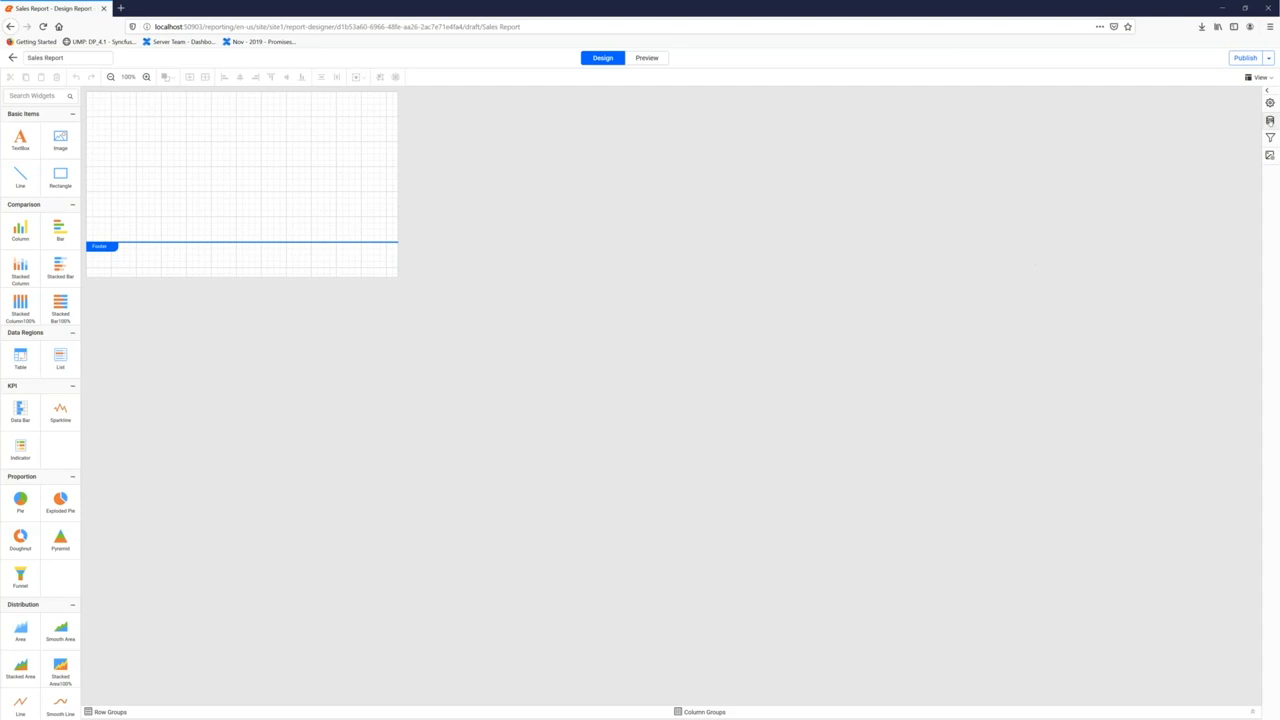
Start a new SQL data source in the Data panel and name it SalesData
click(1270, 120)
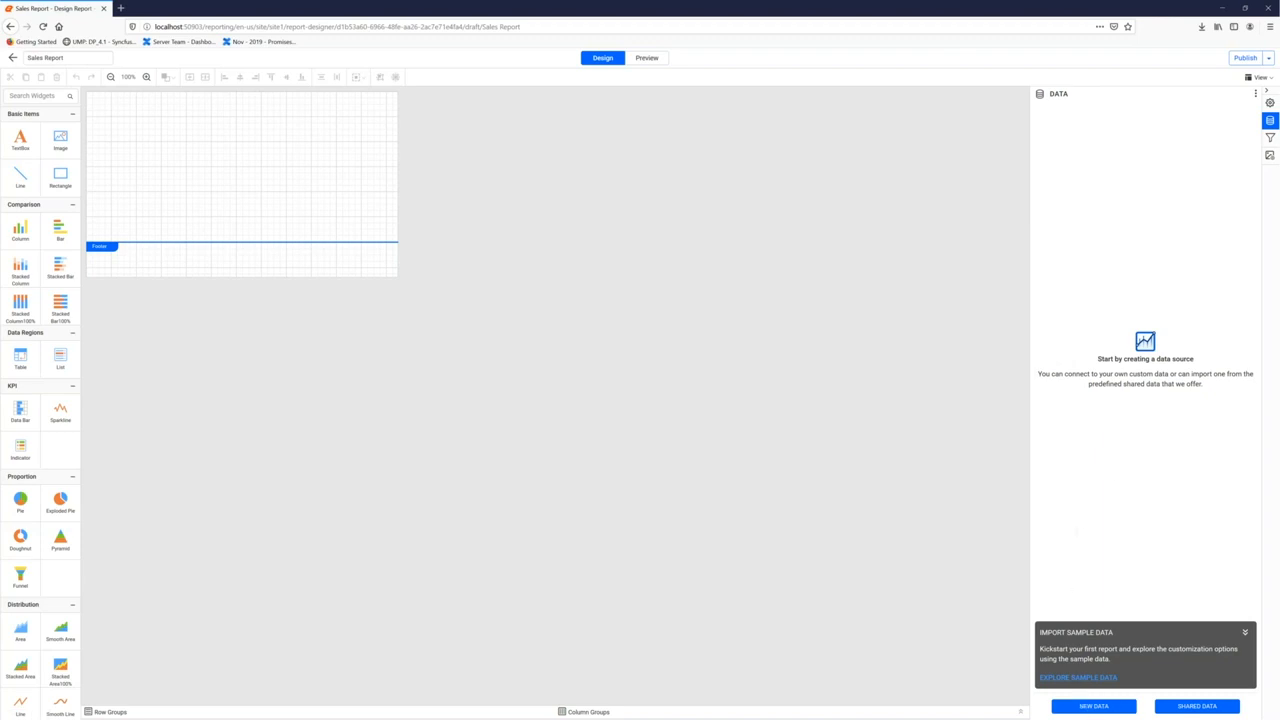
click(1093, 706)
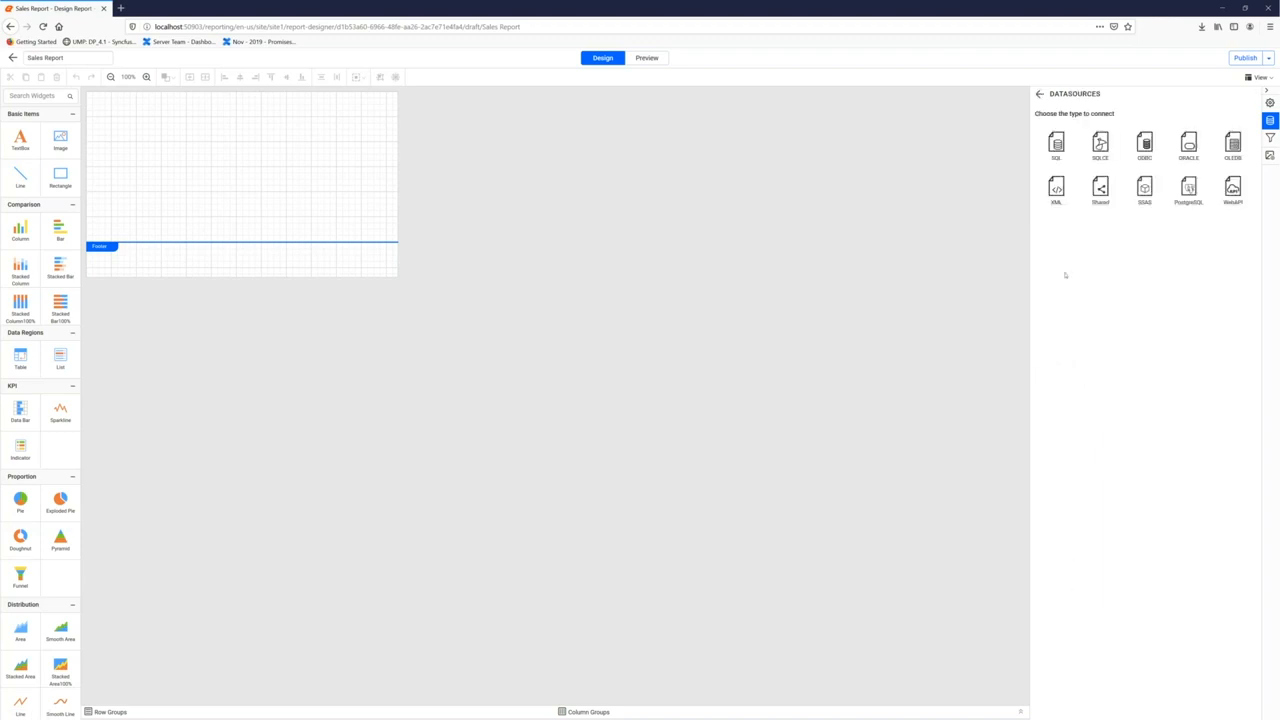
click(1063, 155)
drag(1076, 122, 1036, 122)
text(SlesData)
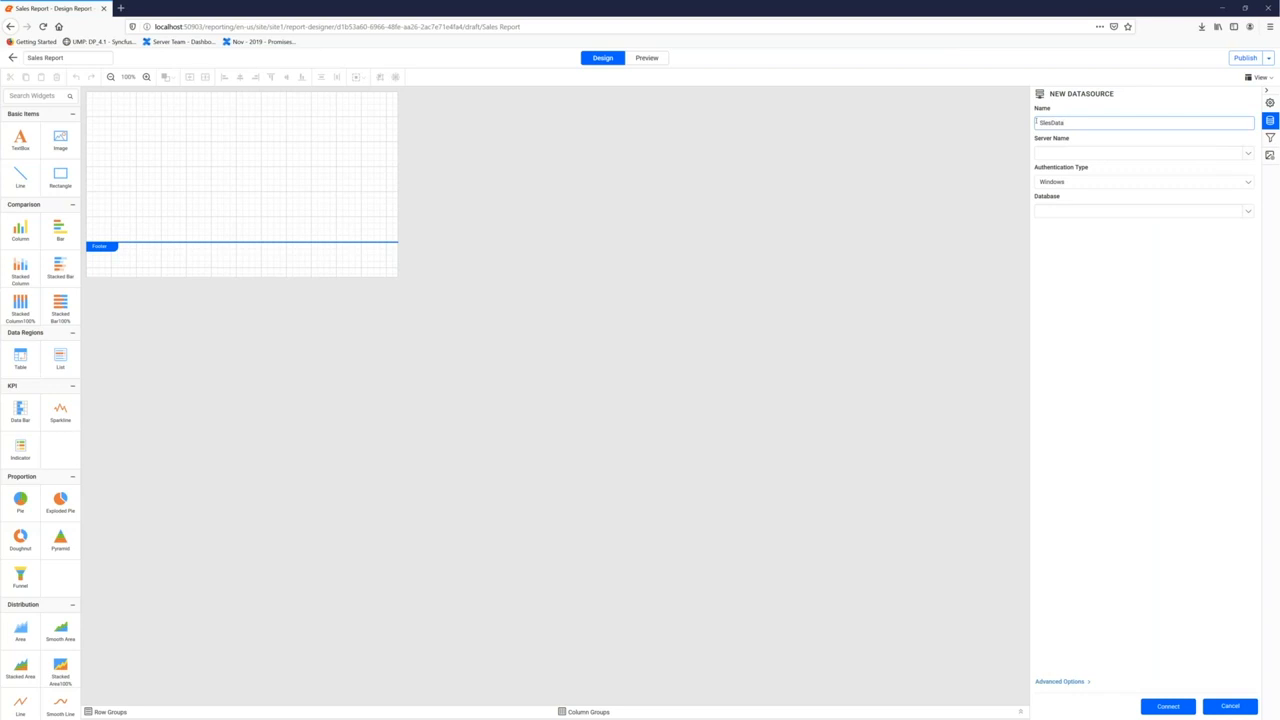
click(1045, 123)
text(a)
Paste the connection string under Advanced Options, set authentication to None, and connect
click(1067, 182)
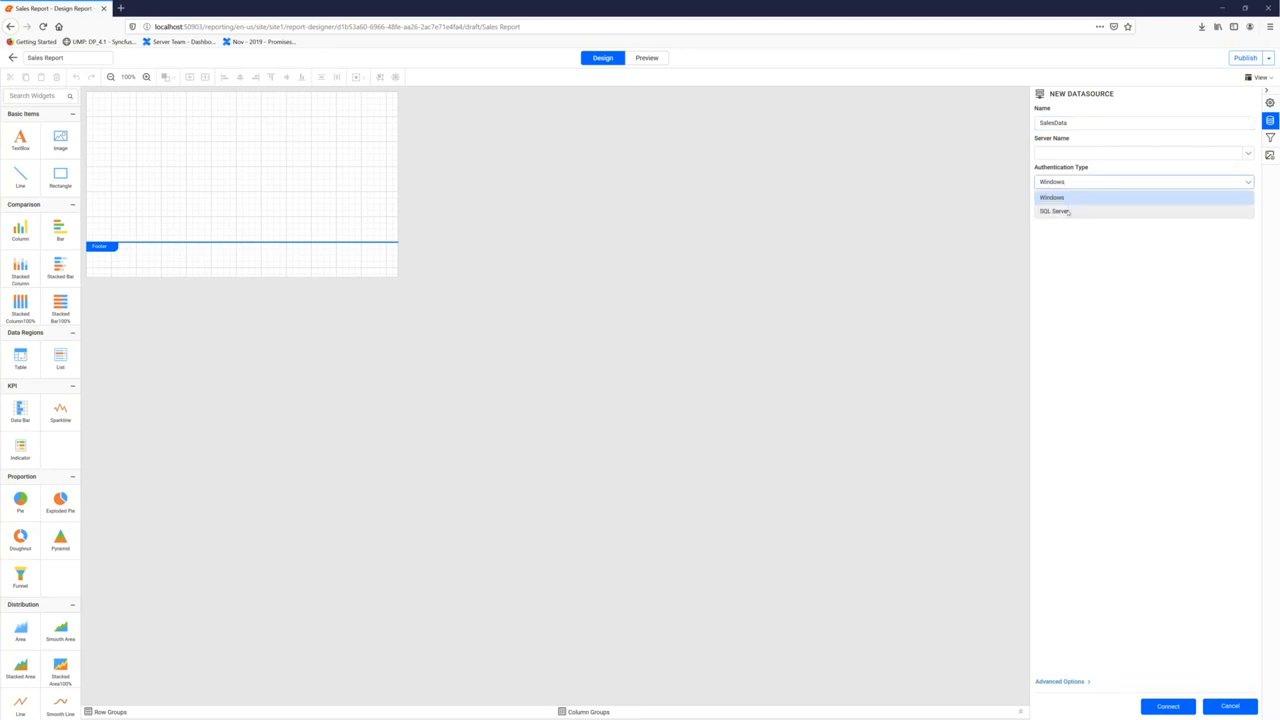
click(1058, 211)
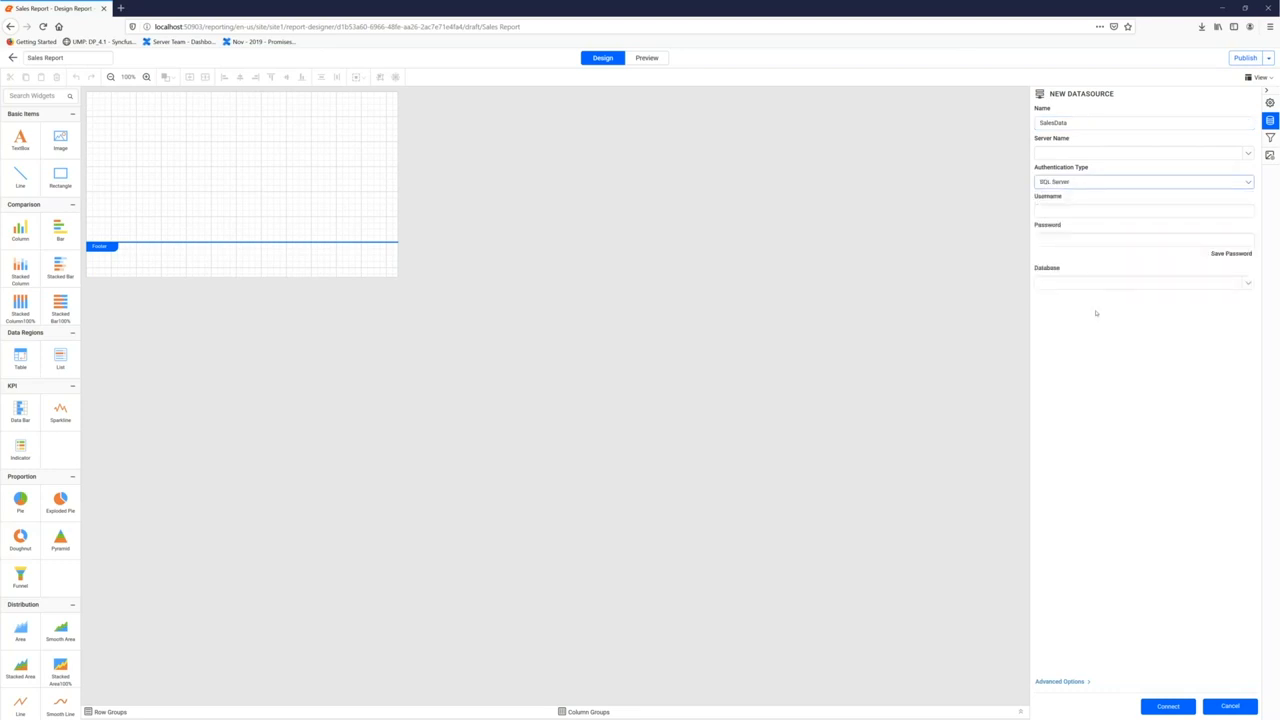
click(1060, 682)
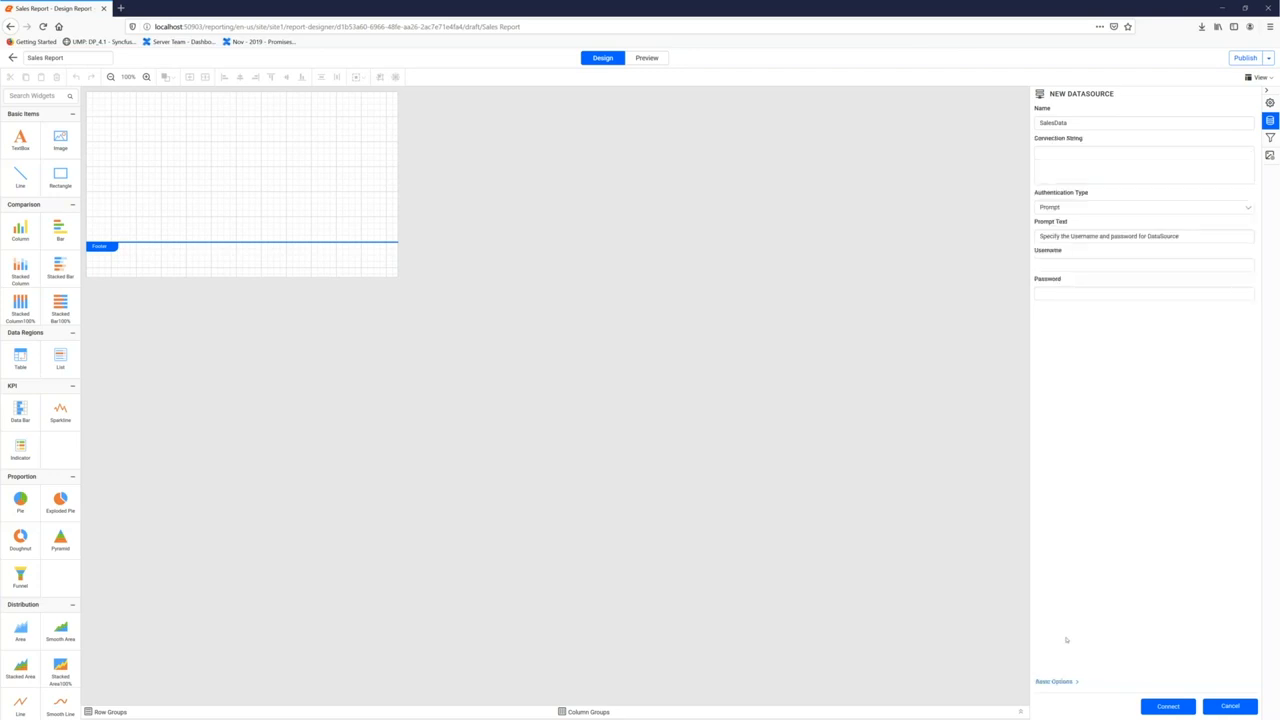
click(1086, 164)
key(ctrl+v)
click(1090, 208)
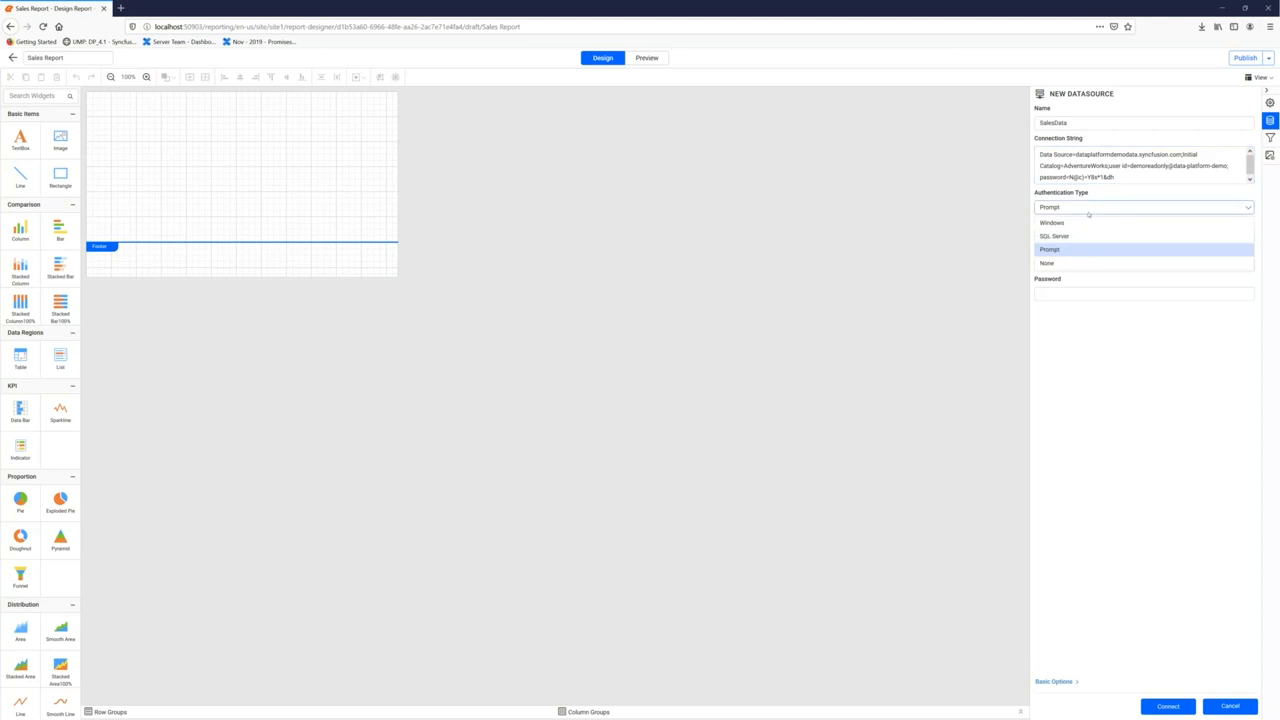
click(1070, 264)
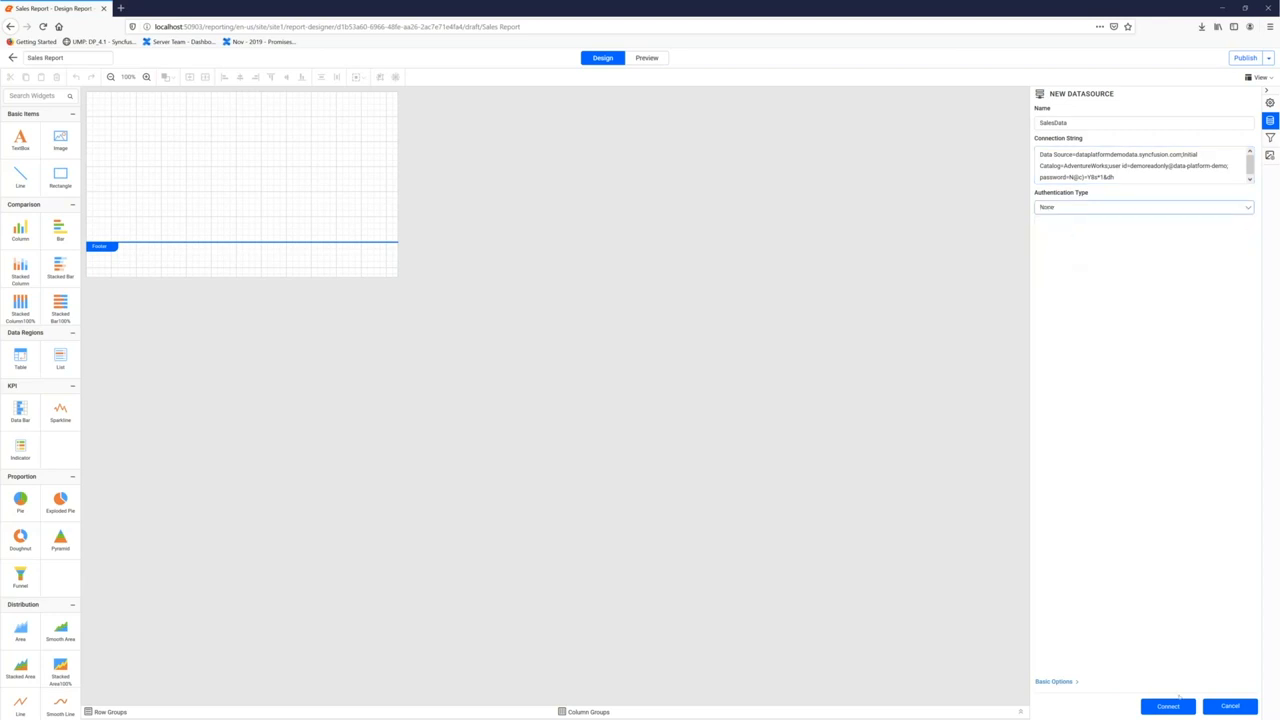
click(1168, 705)
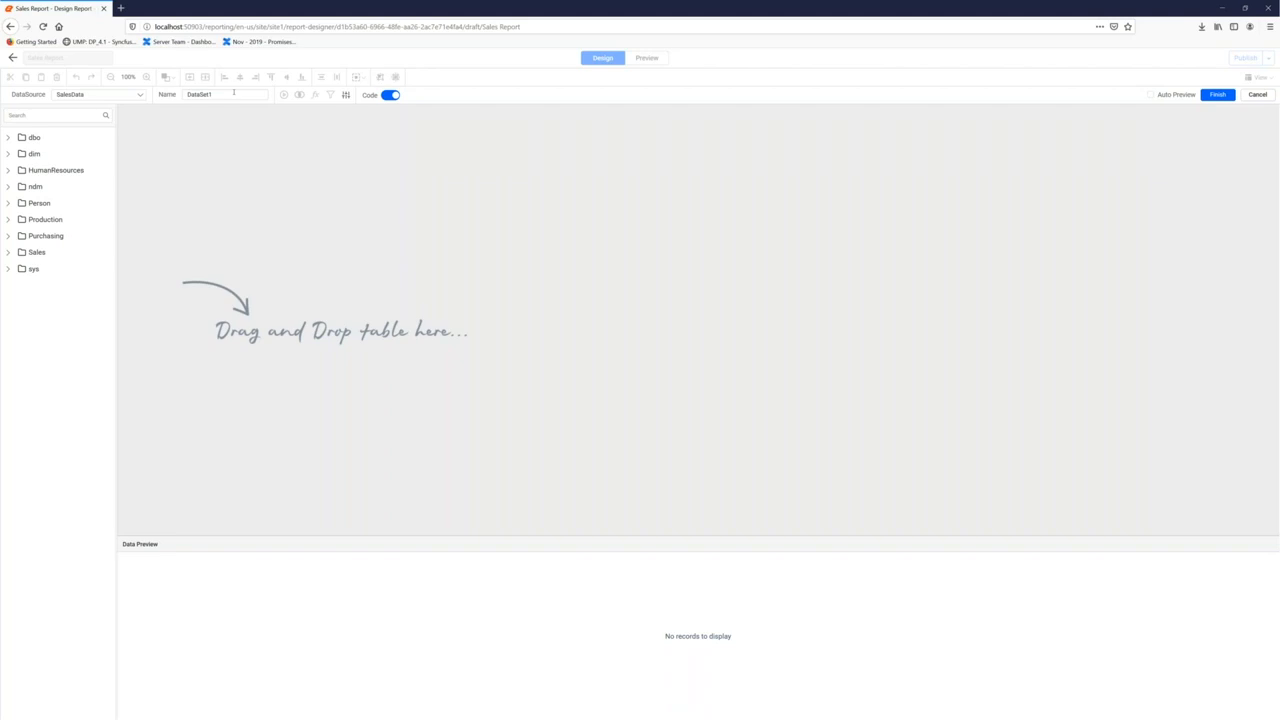
Search 'production' and drag the Production ProductCategory table onto the query canvas
click(95, 115)
text(product)
text(ion)
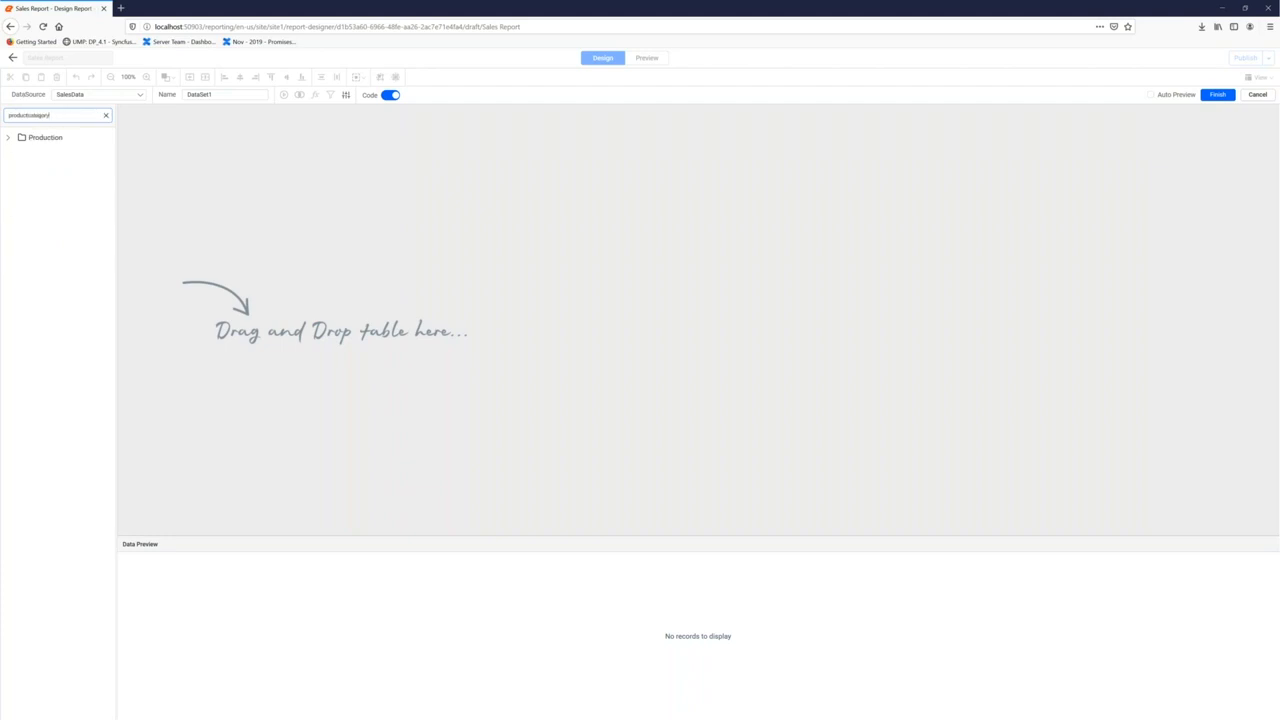
click(8, 137)
click(16, 154)
drag(45, 173, 277, 181)
Name the dataset ProductCategory, preview its records, and finish the dataset
double_click(224, 95)
text(ShoductCa)
text(tegory)
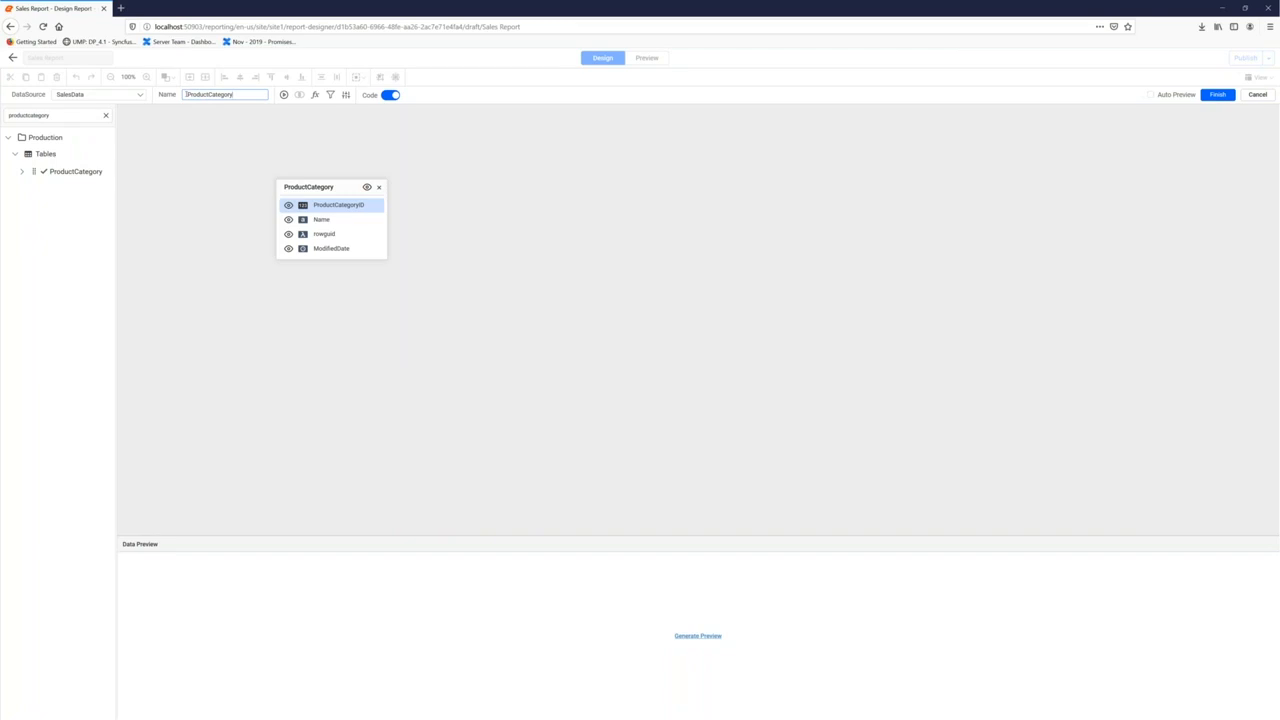
click(699, 639)
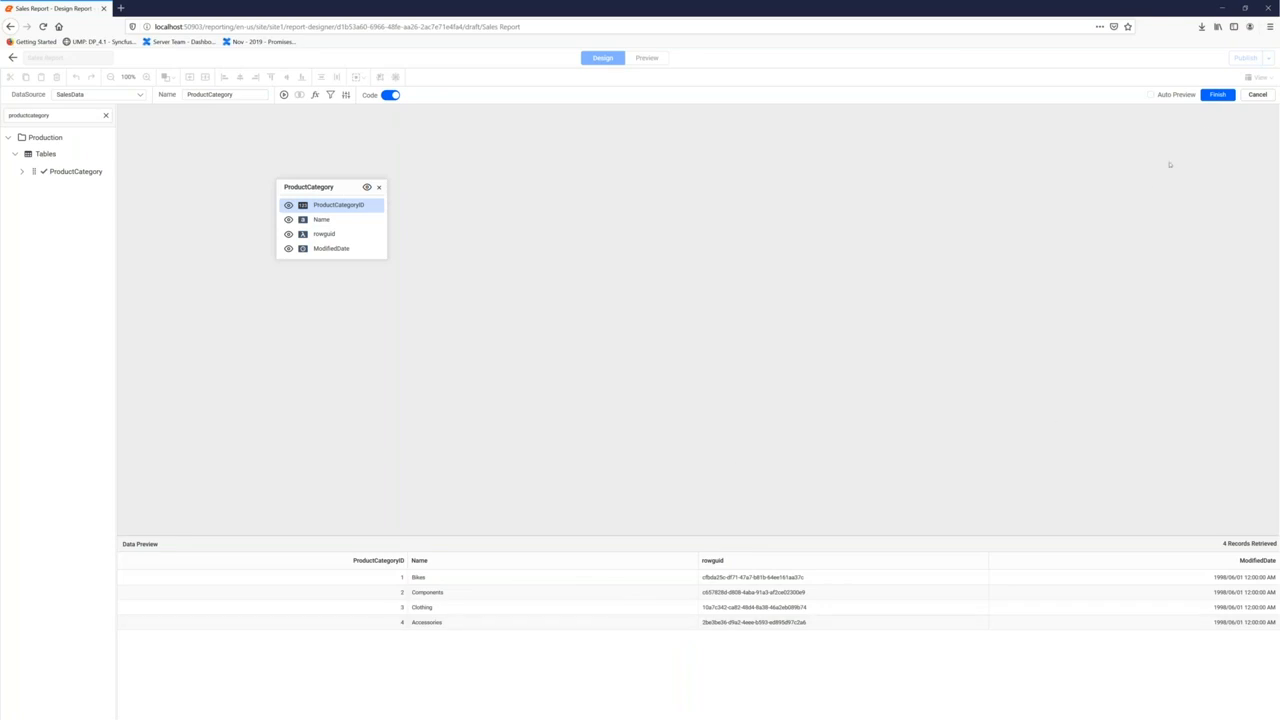
click(1216, 95)
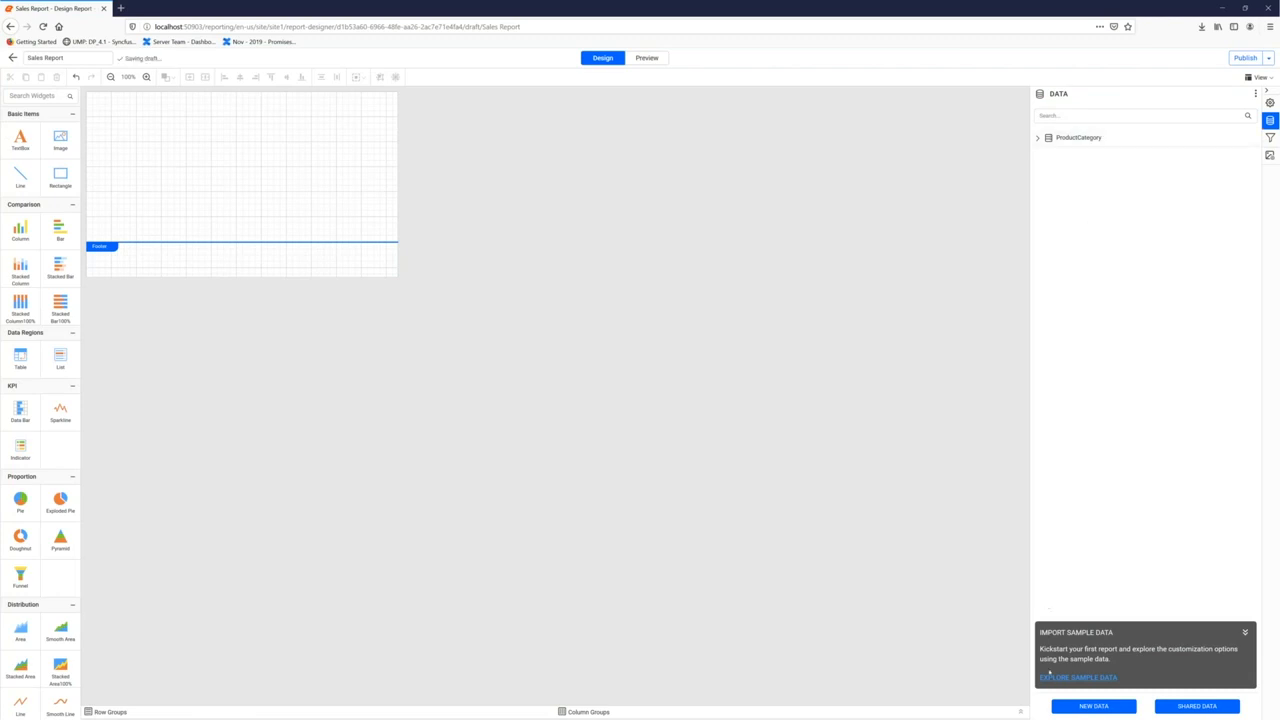
Add a new dataset on the existing SalesData source, named ProductSubCategory
click(1093, 706)
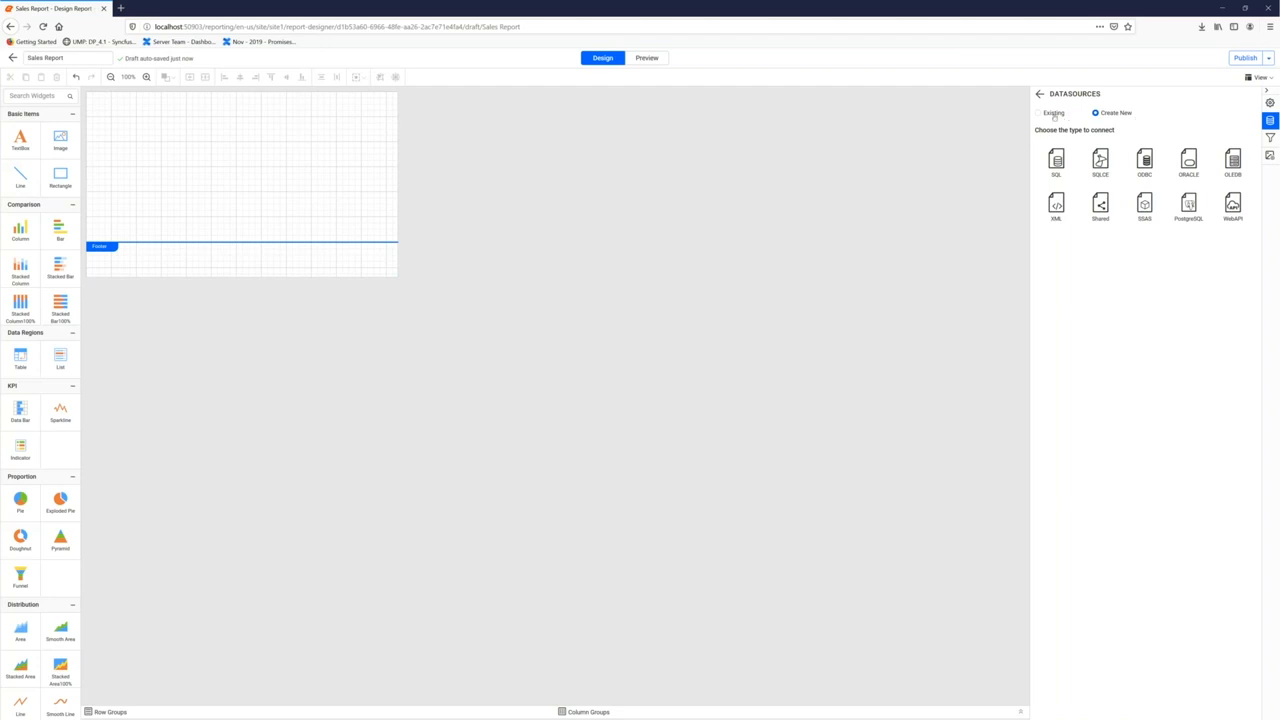
click(1054, 113)
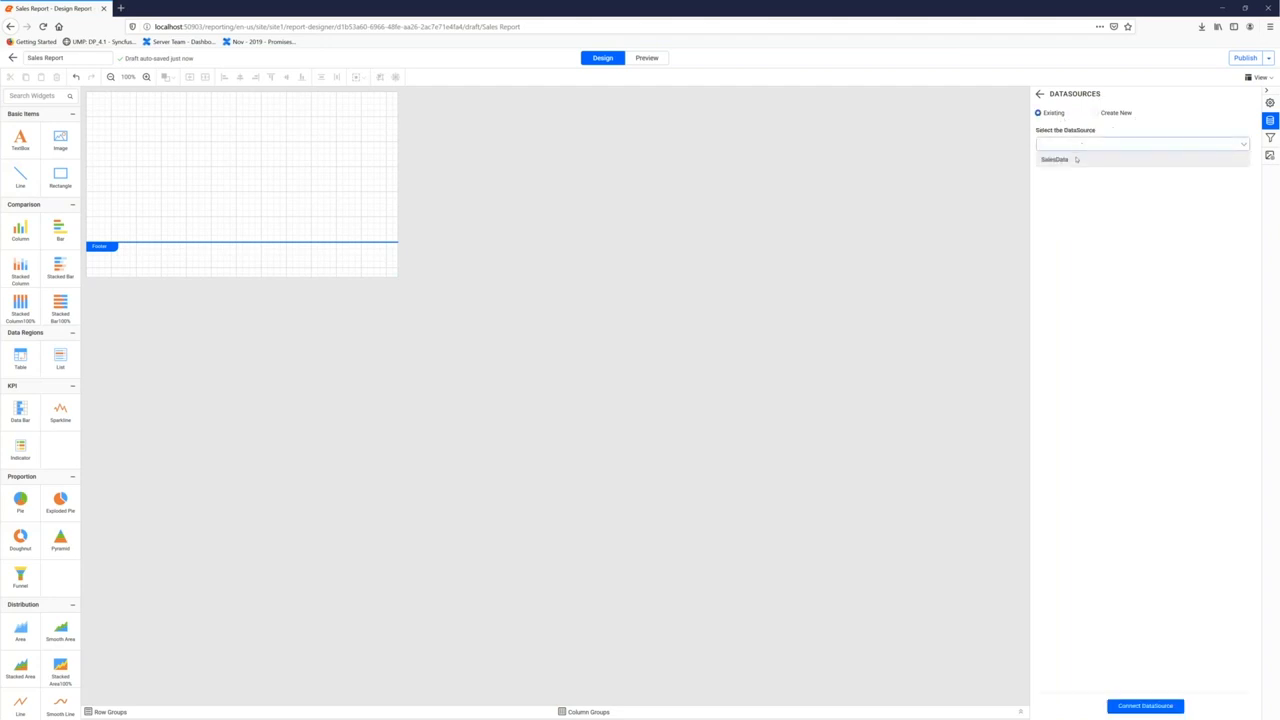
click(1130, 706)
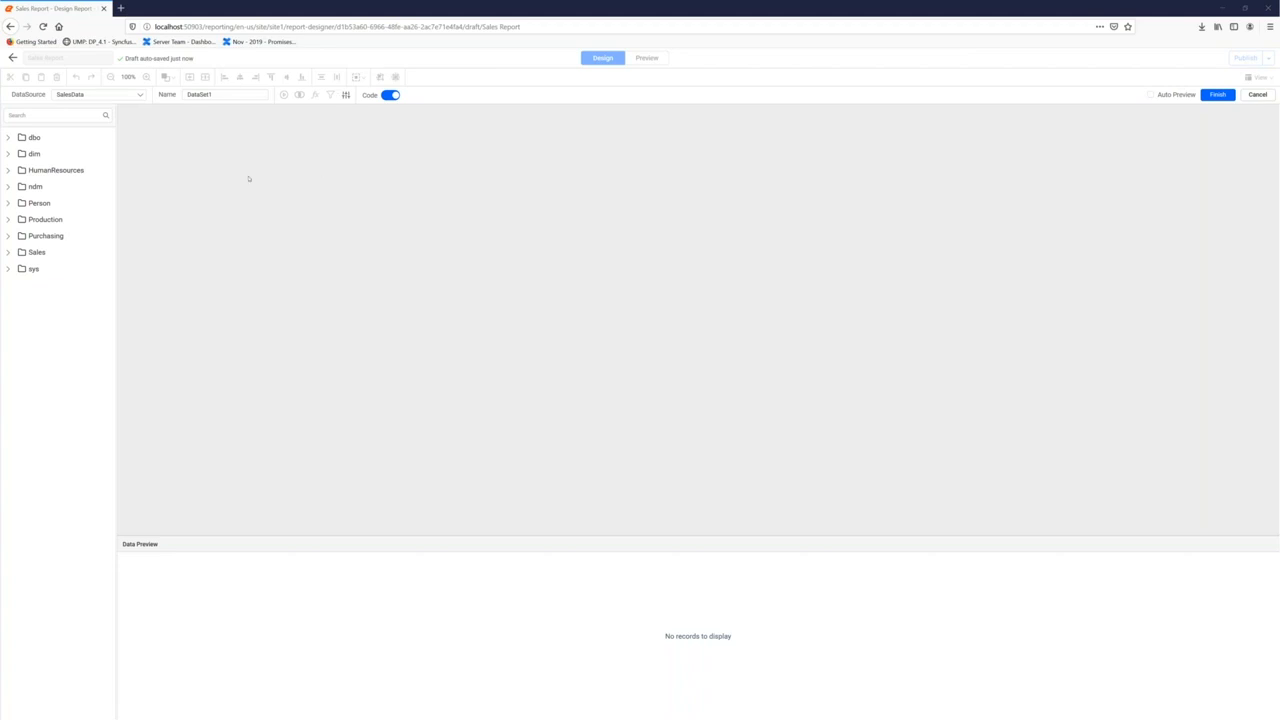
drag(223, 94, 183, 94)
text(ProductSubCategory)
Paste the ProductCategory-filtered SQL query and run it with the parameter set to null
click(388, 95)
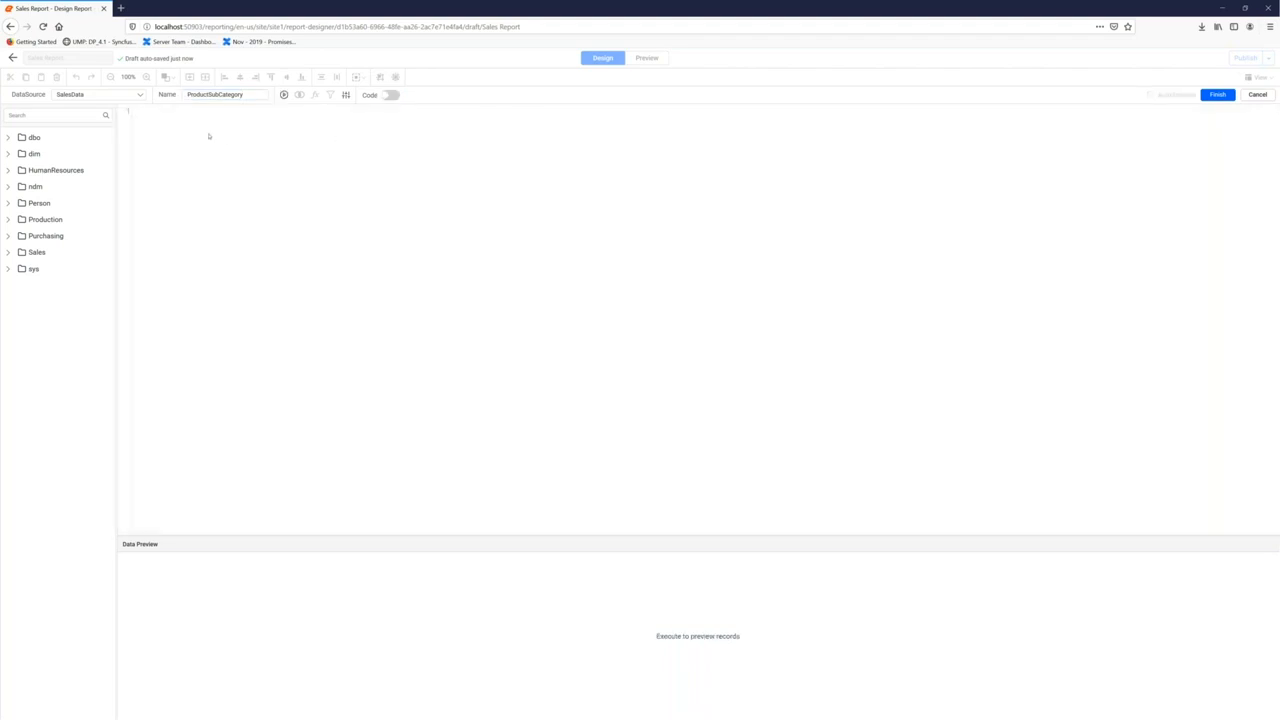
text(SELECT DISTINCT ProductCategoryID, Name FROM	Production.ProductCategory ORDER BY	Name)
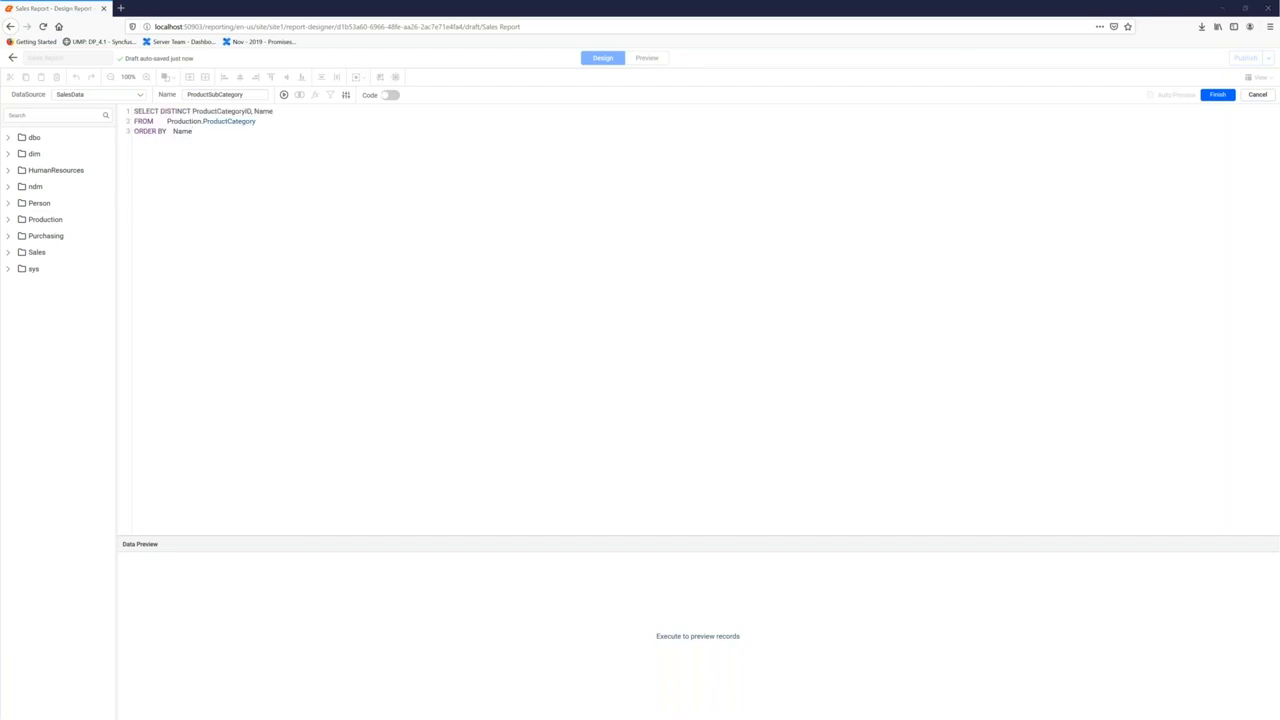
key(ctrl+a)
text(SELECT ProductSubcategoryID, ProductCategoryID, Name FROM Production.ProductSubcategory WHERE (ProductCategoryID = @ProductCategory))
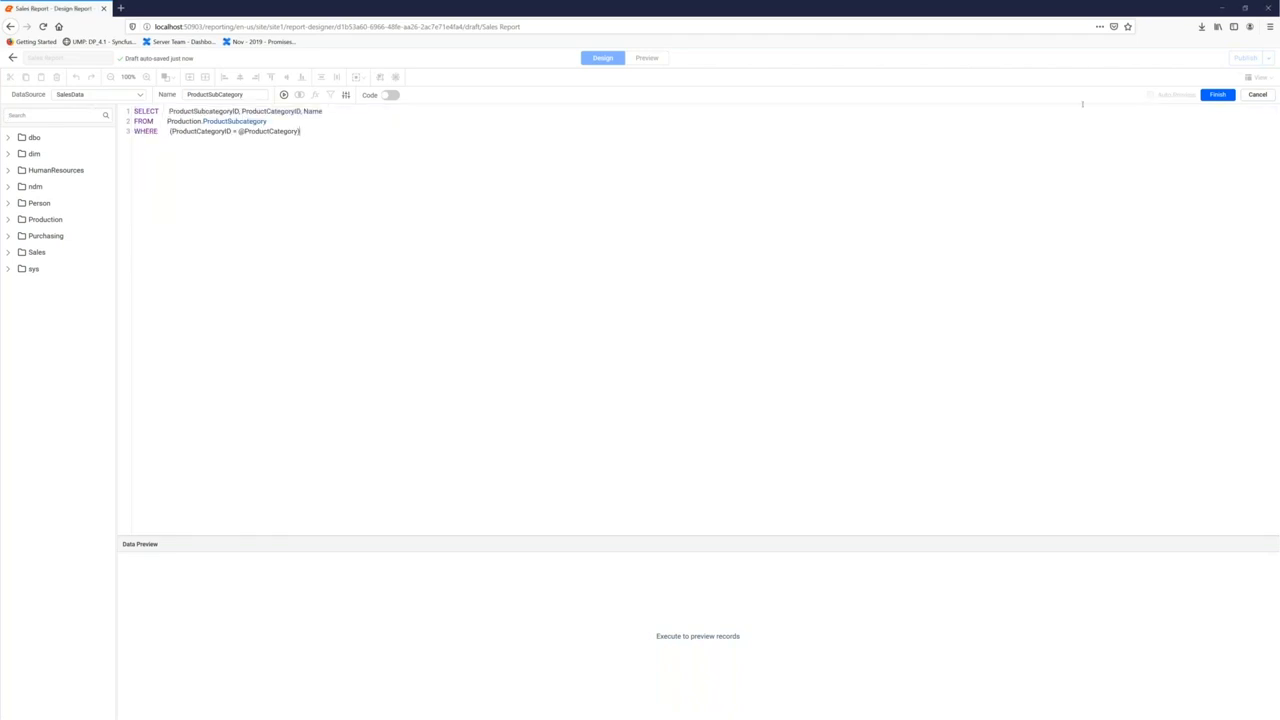
click(1217, 94)
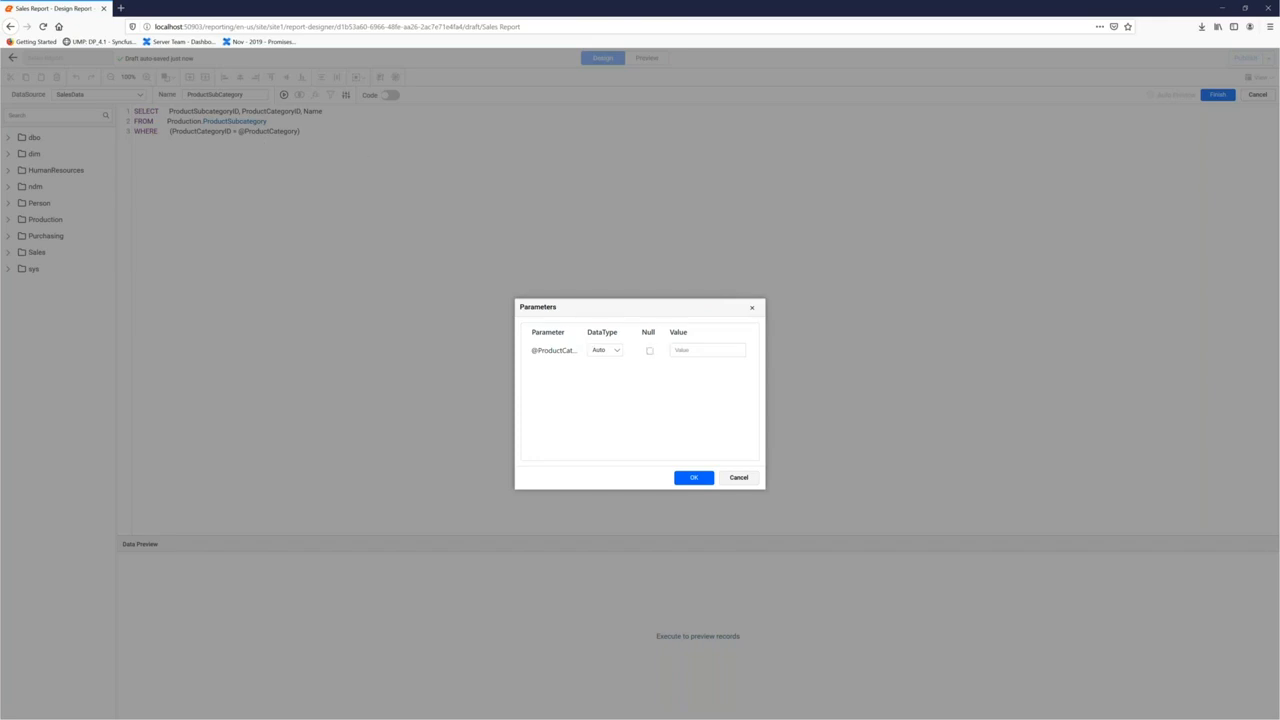
click(649, 350)
click(688, 480)
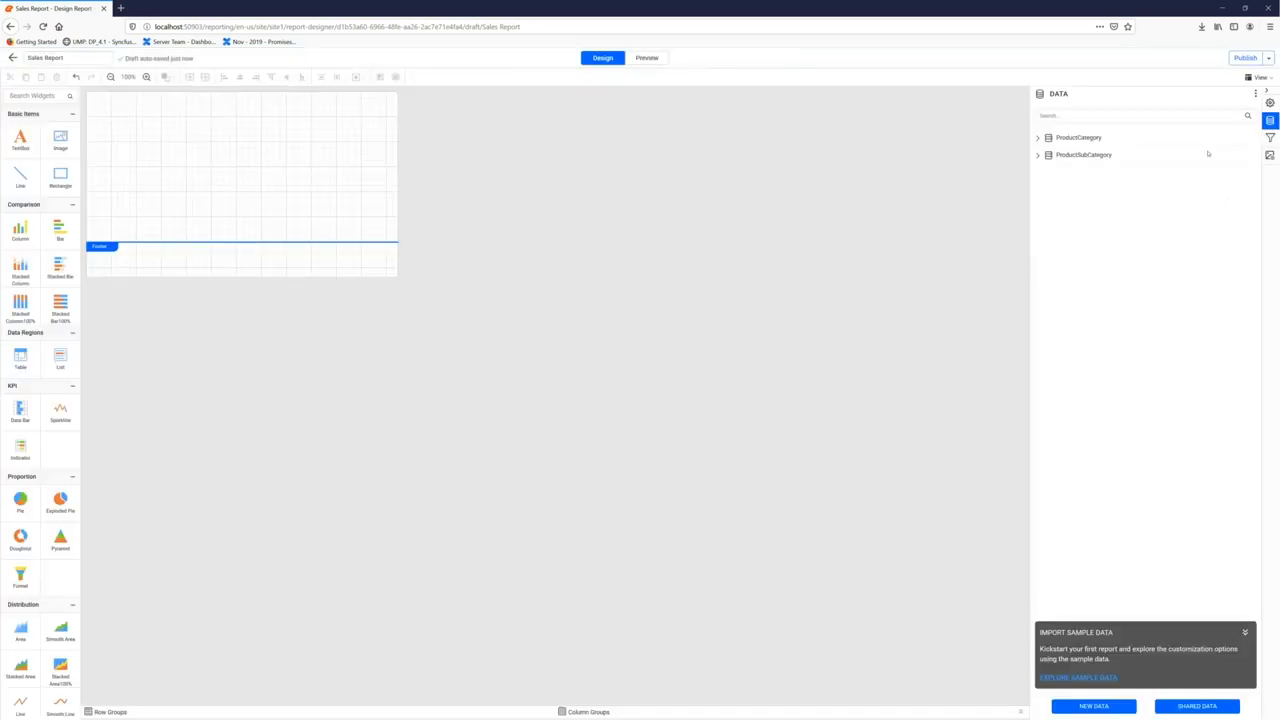
Add a new dataset on the existing SalesData source, named Employee
click(1080, 708)
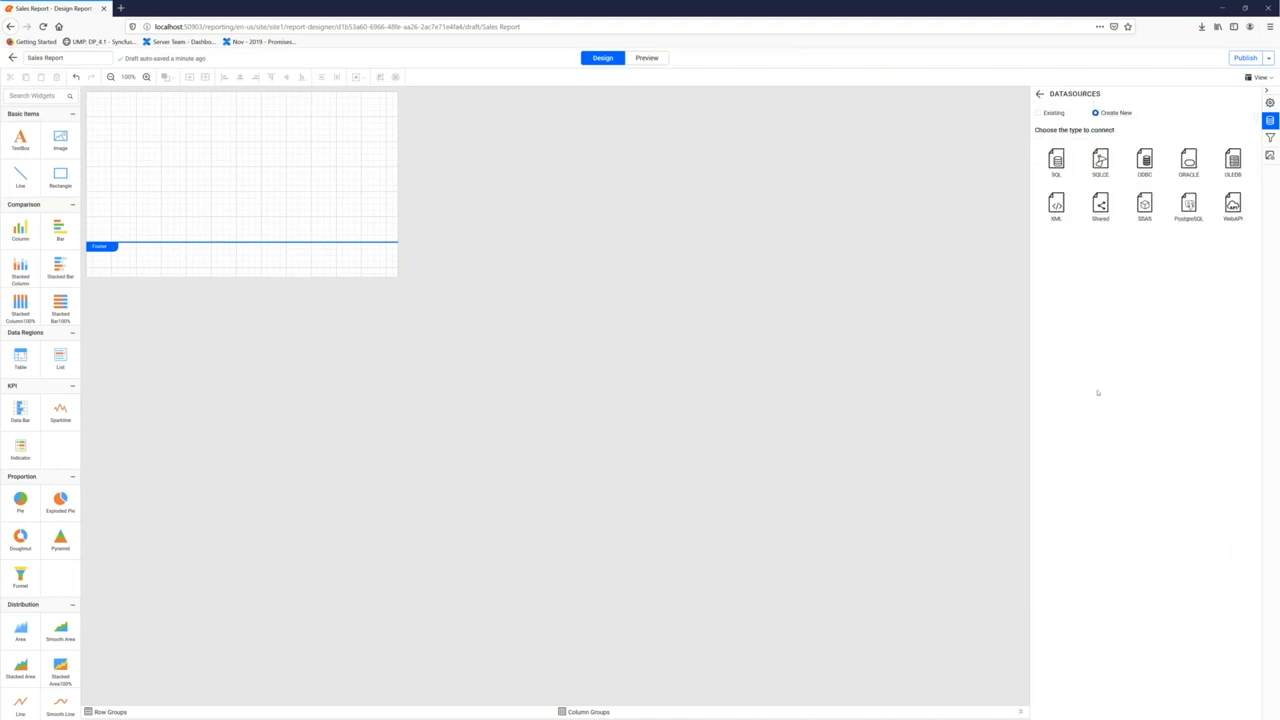
click(1056, 113)
click(1097, 145)
click(1060, 159)
click(1124, 707)
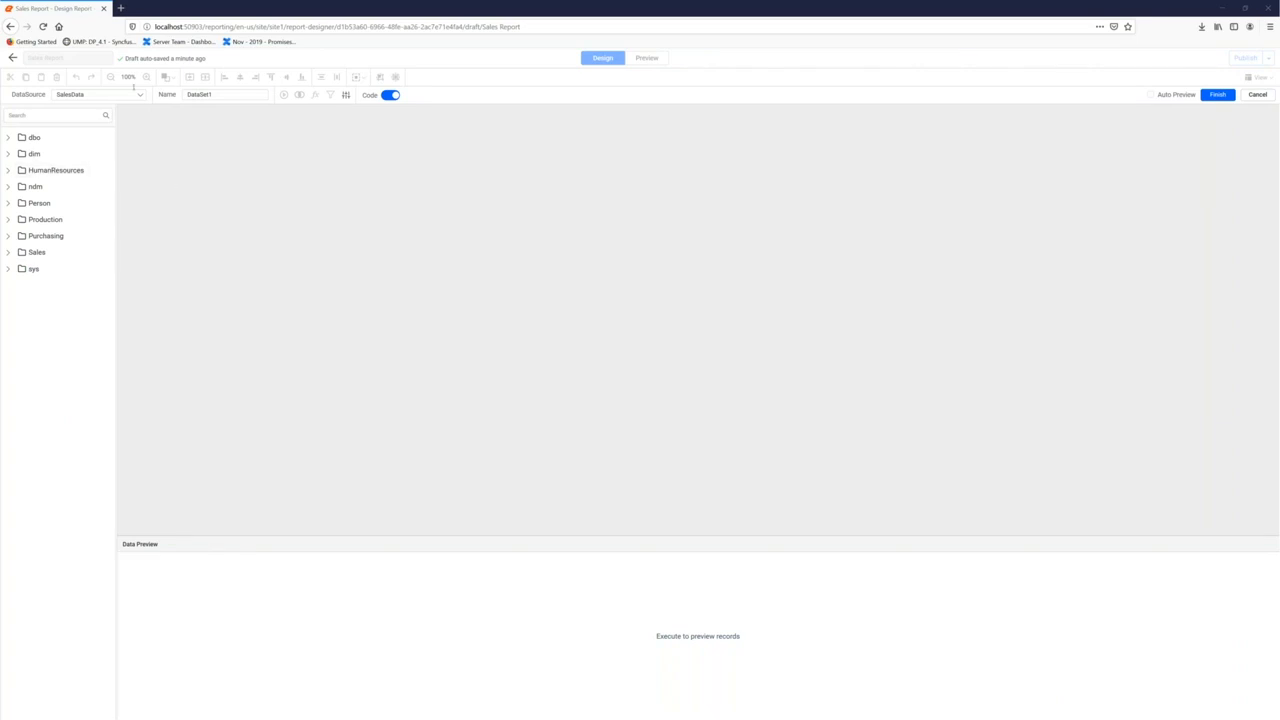
text(Employee)
Paste the top salespeople SQL query and run it with both parameters null
click(390, 95)
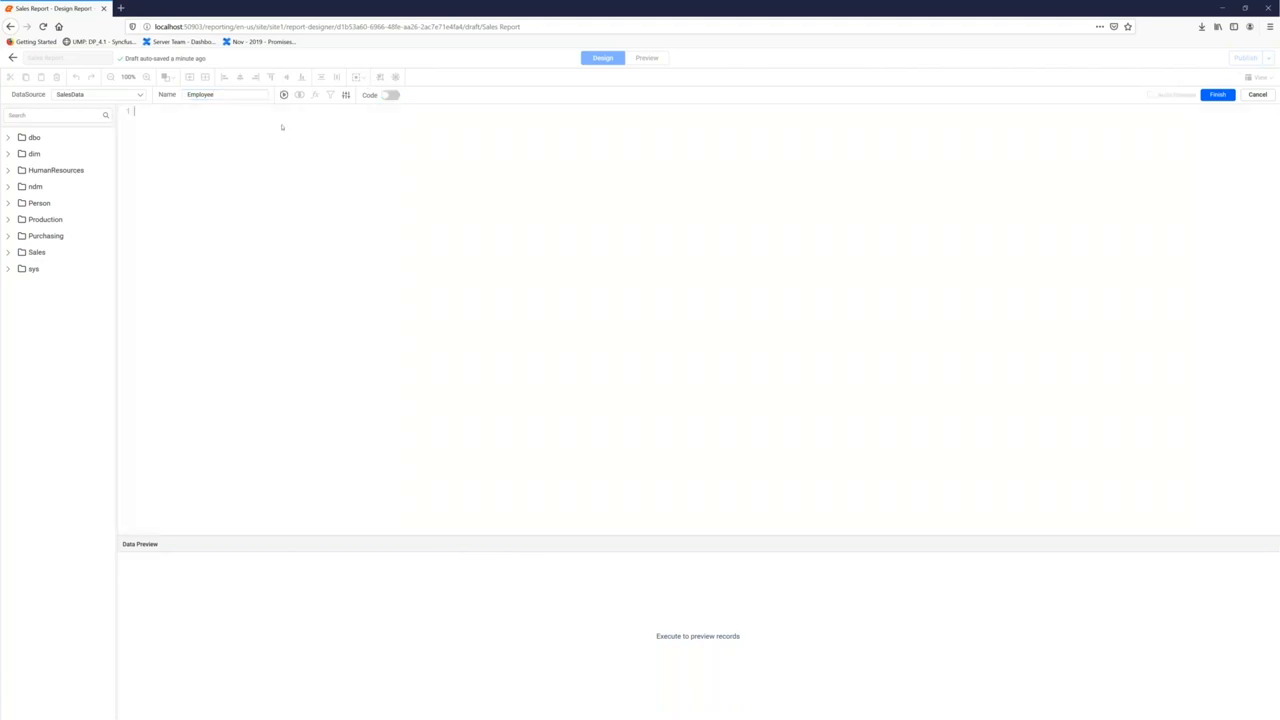
key(ctrl+v)
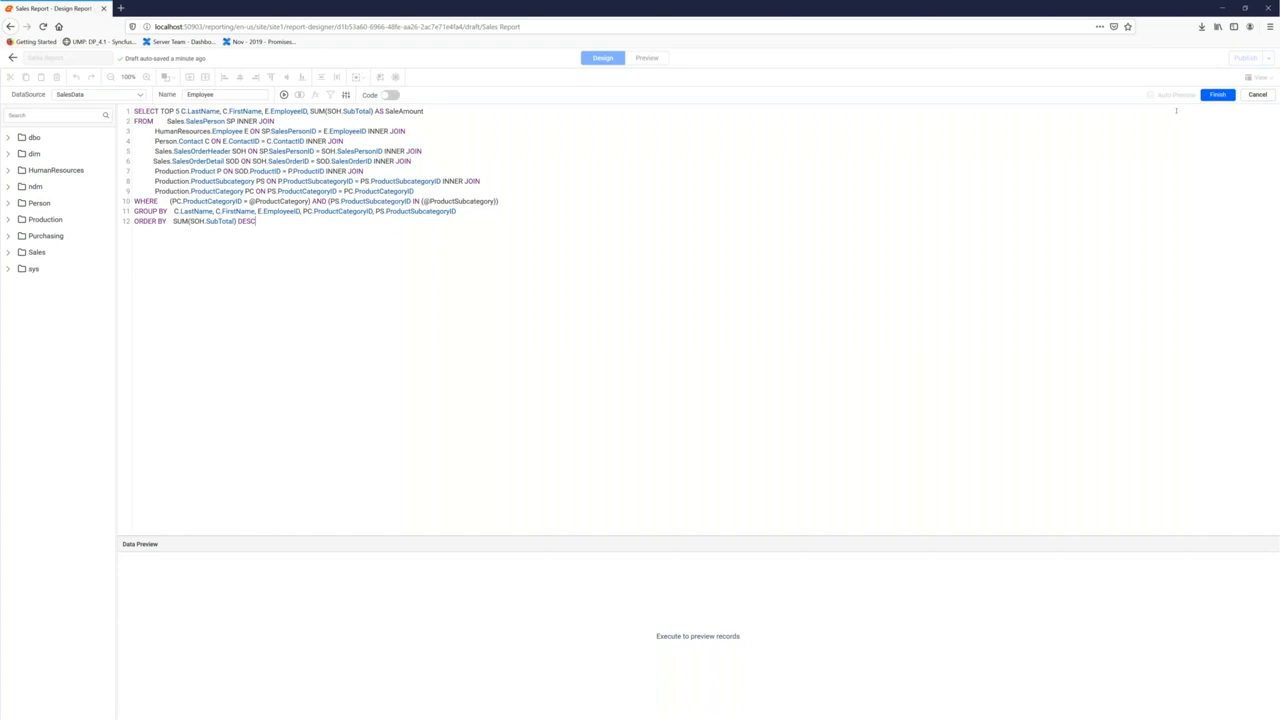
click(1217, 95)
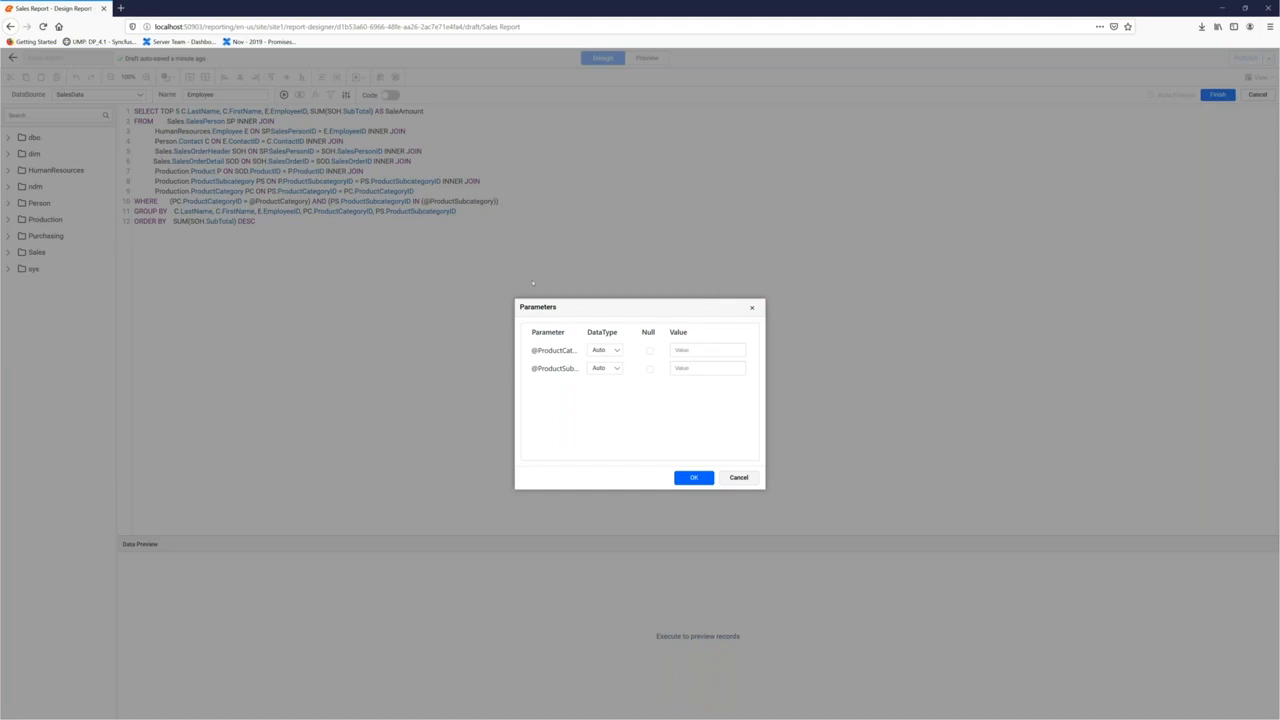
click(649, 352)
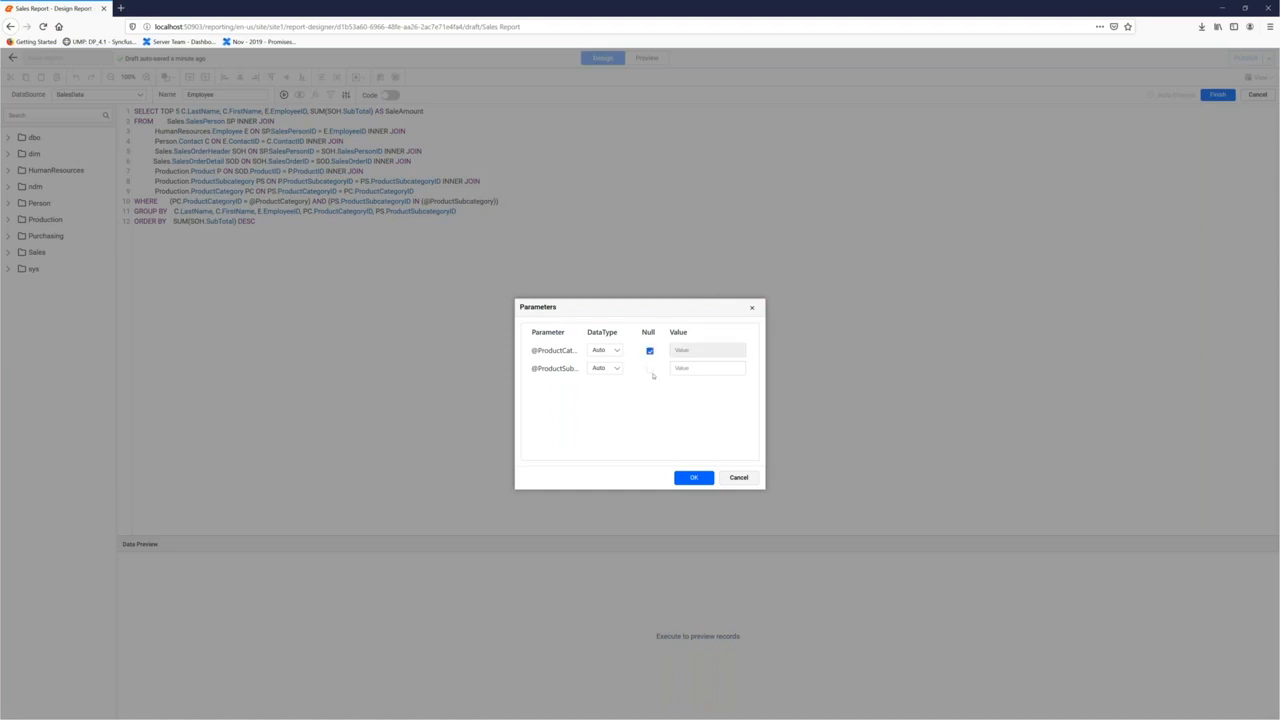
click(650, 369)
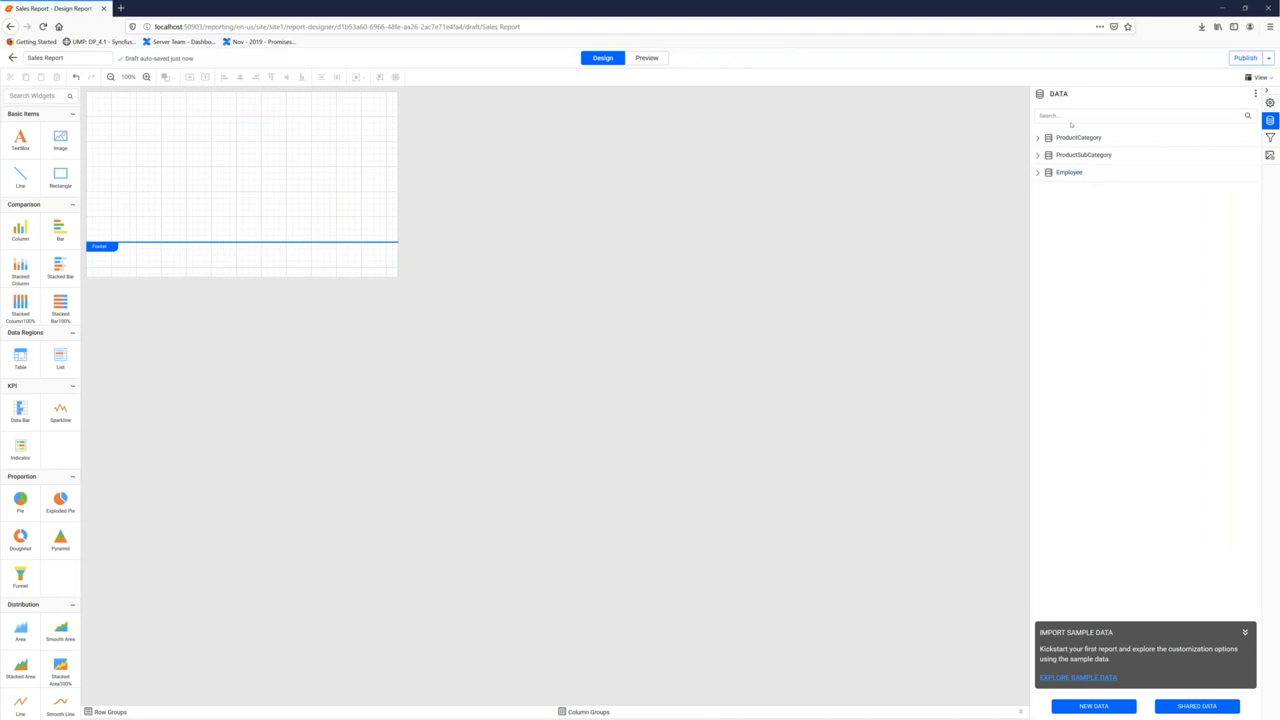
Have ProductCategory list values from the ProductCategory dataset: ProductCategoryID values, Name labels
click(1269, 138)
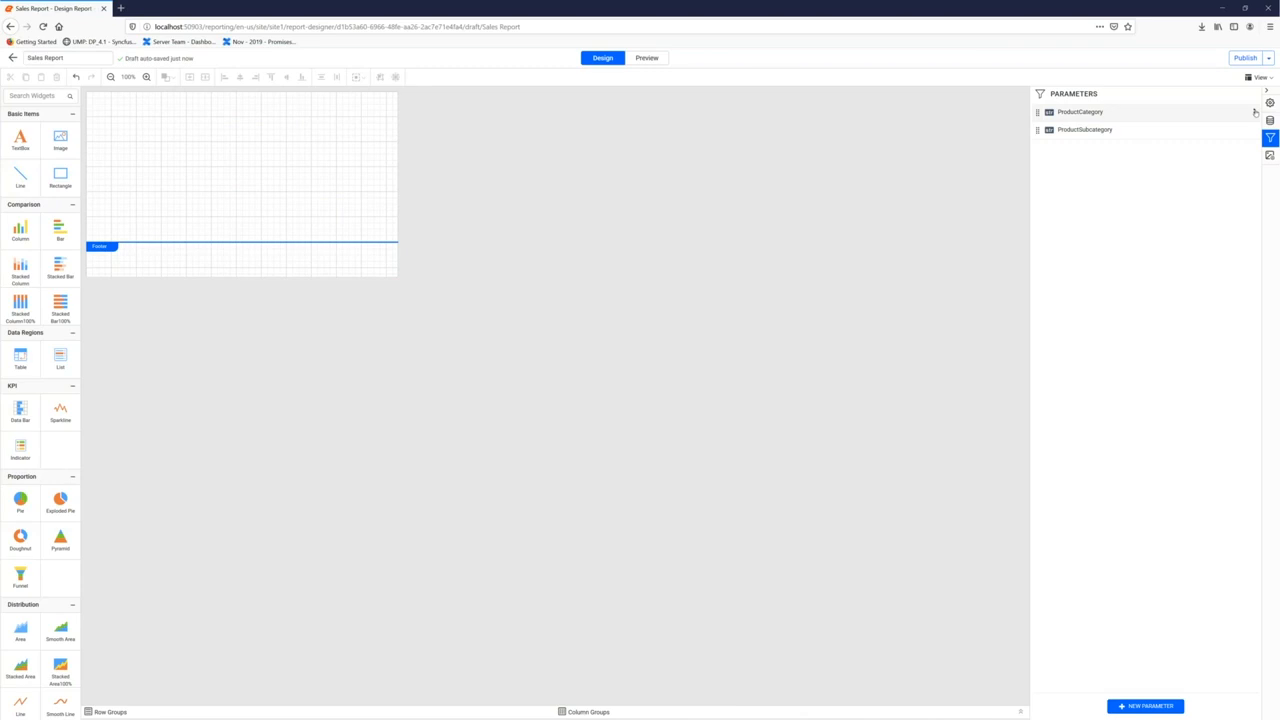
click(1255, 112)
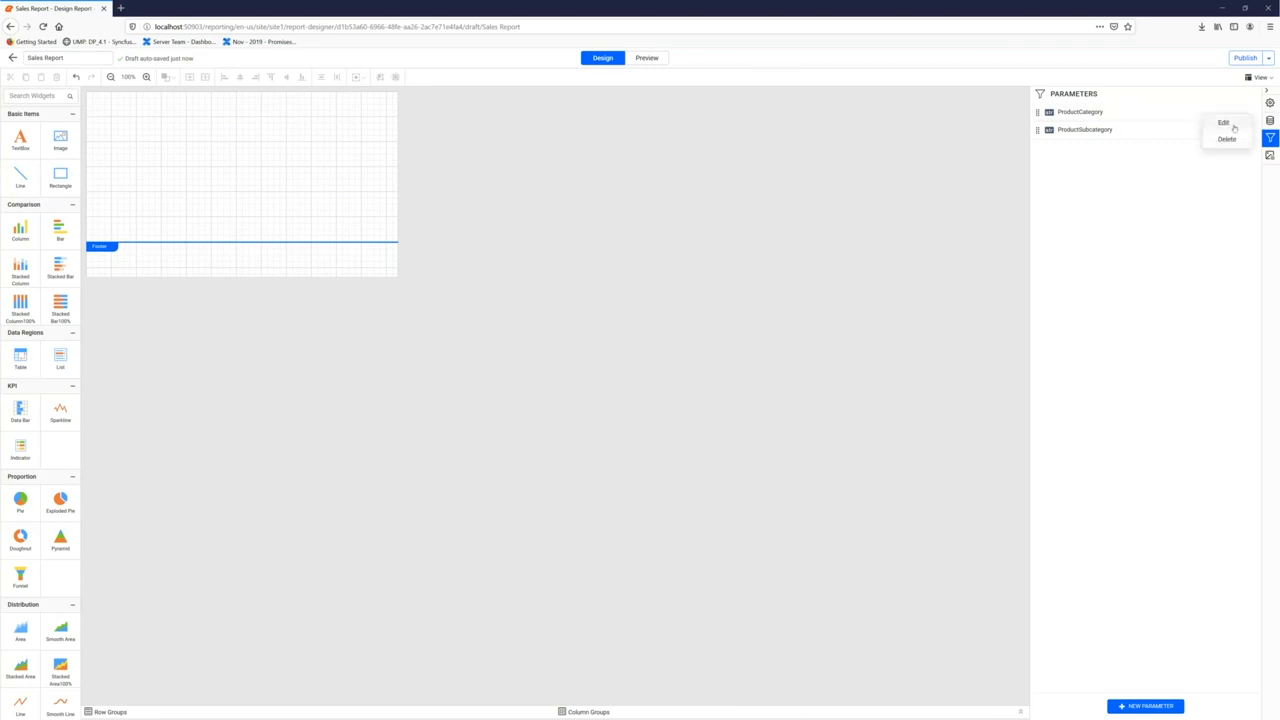
click(1223, 122)
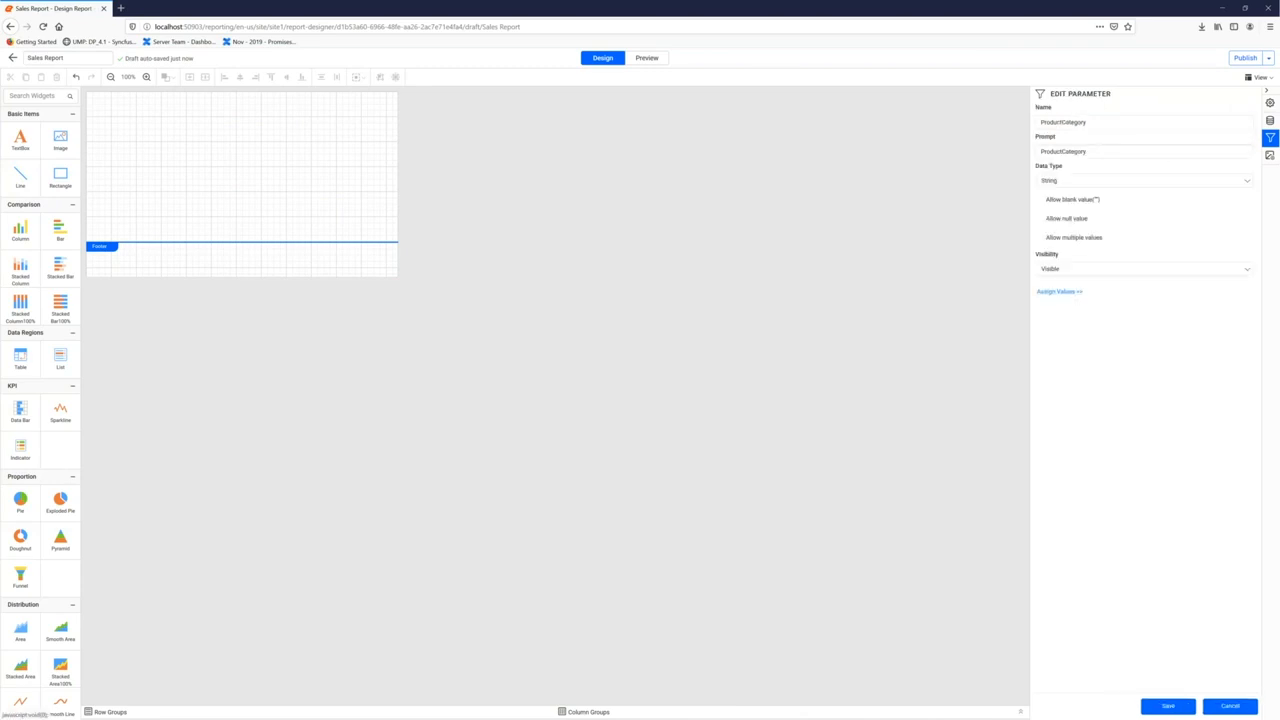
click(1059, 291)
click(619, 325)
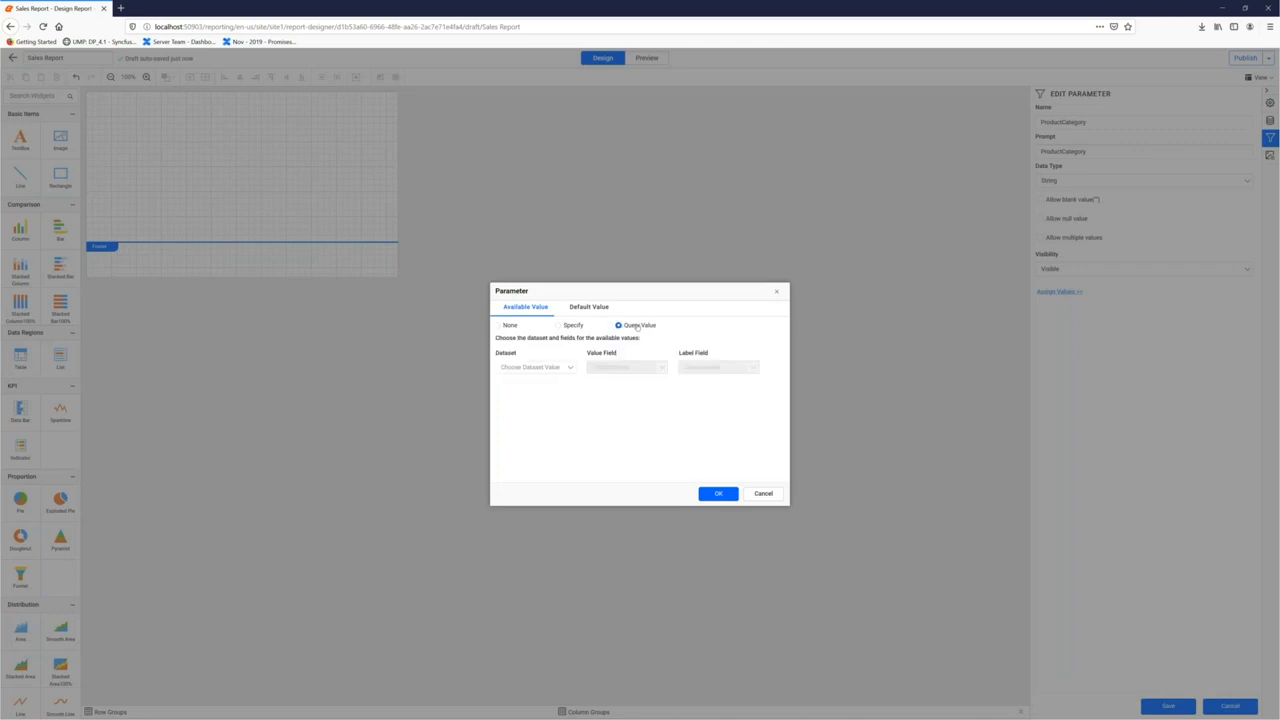
click(537, 368)
click(530, 381)
click(616, 368)
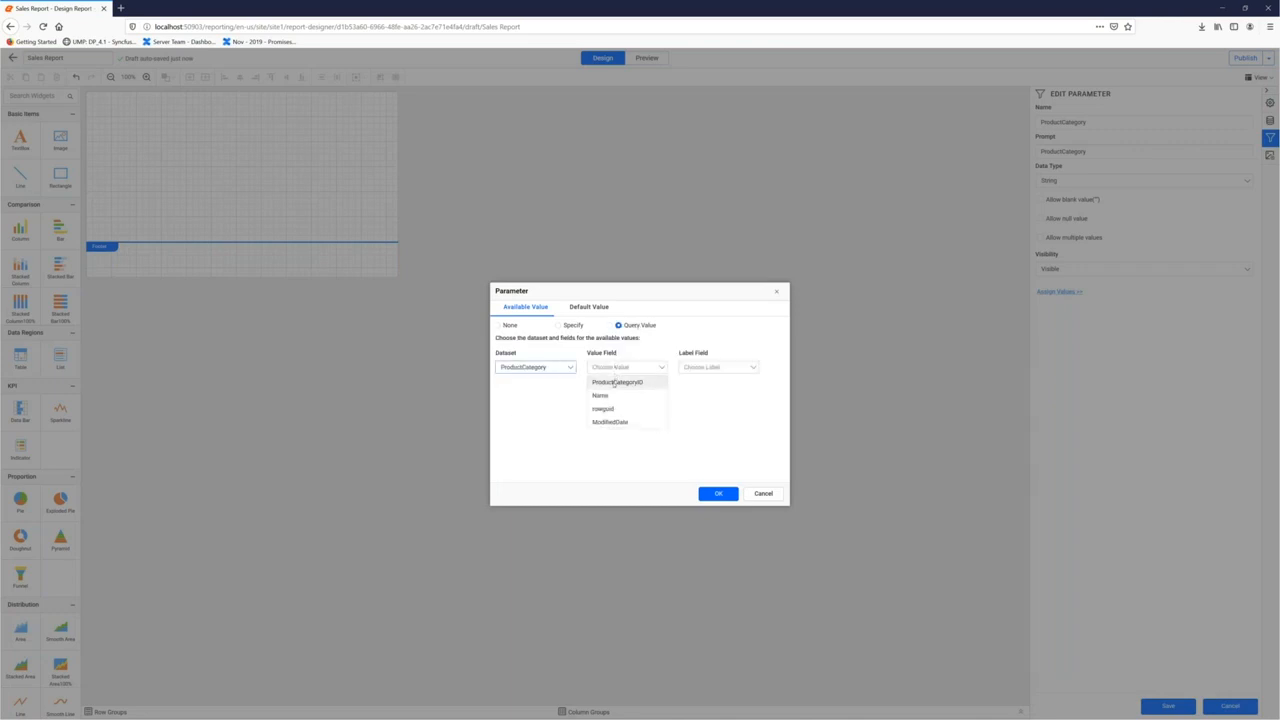
click(614, 383)
click(713, 368)
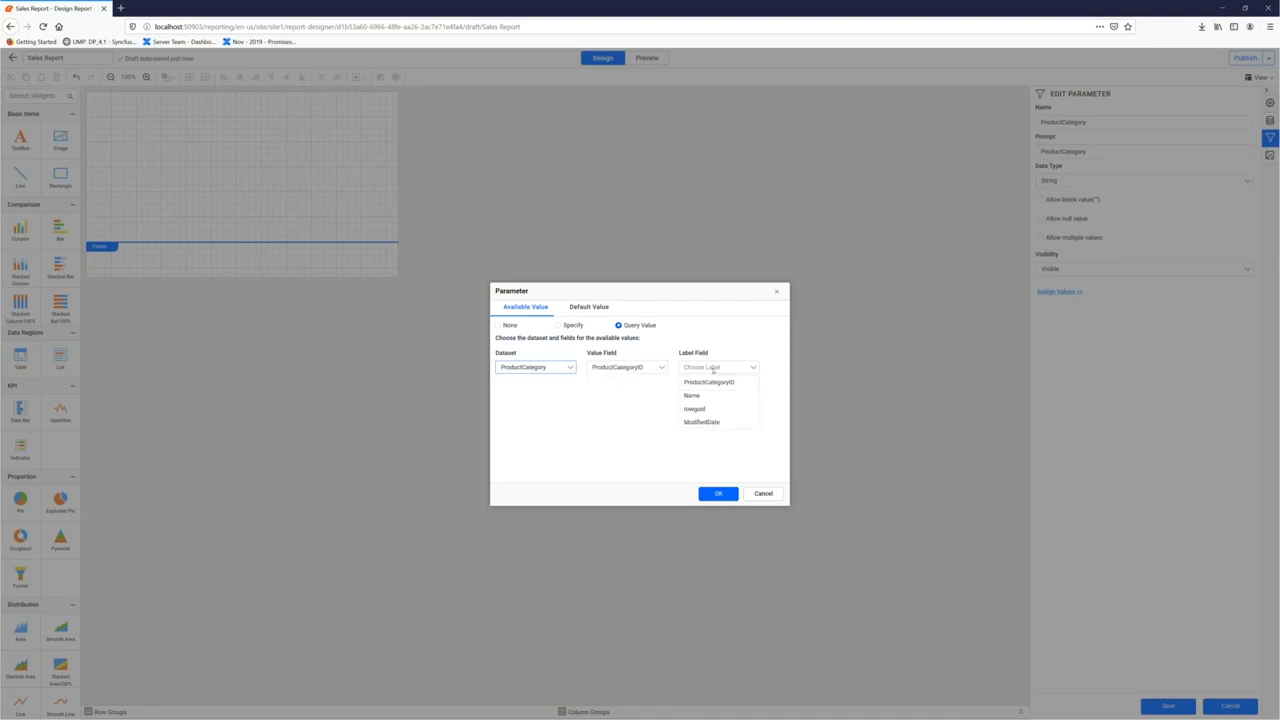
click(706, 396)
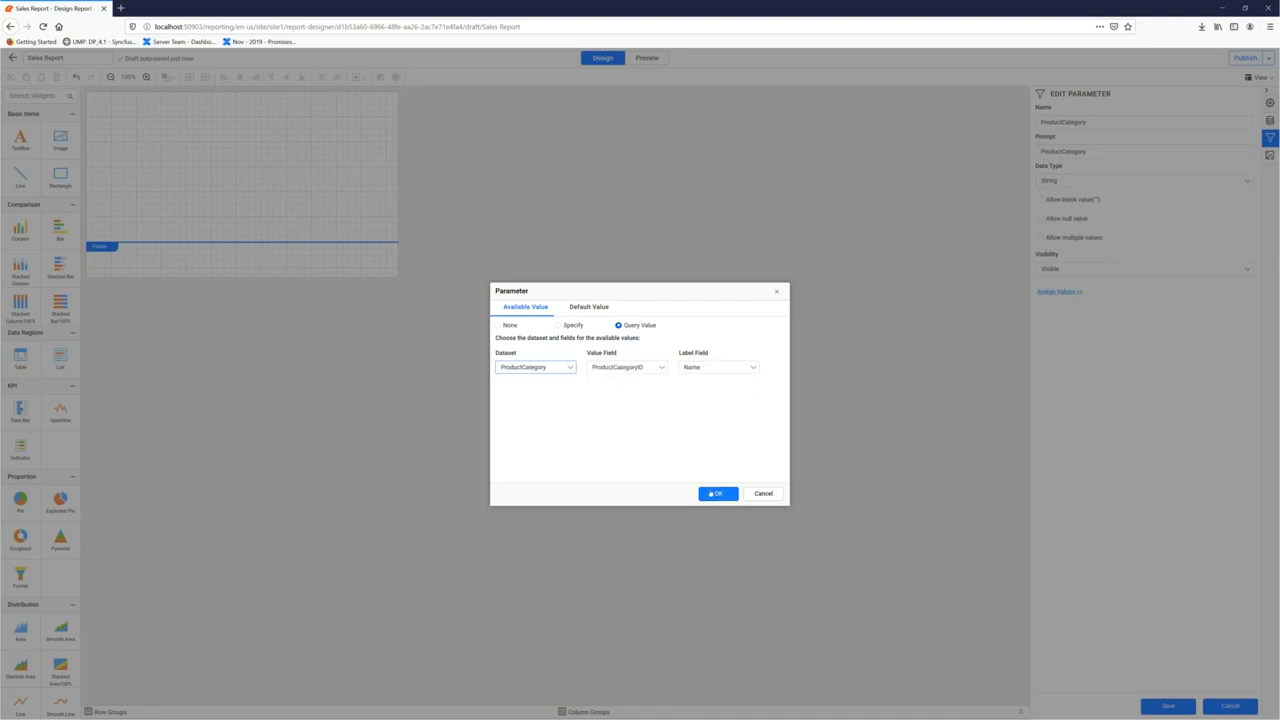
click(715, 494)
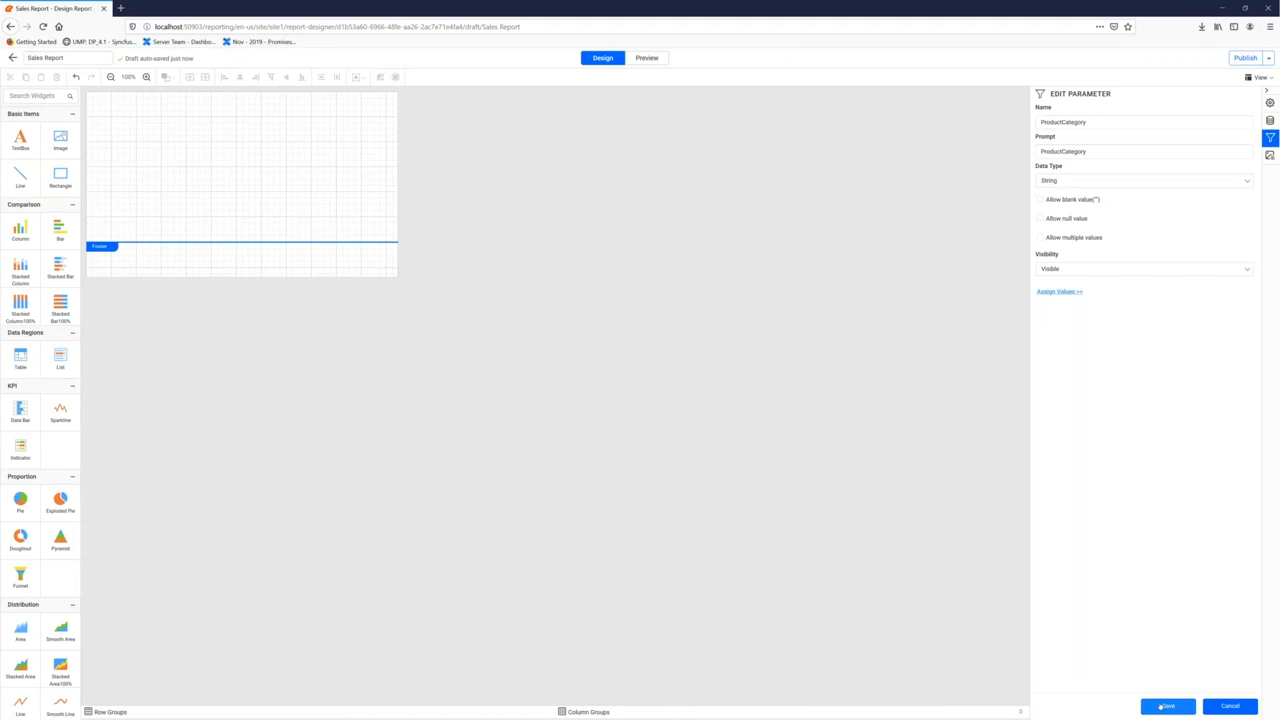
click(1168, 706)
Have ProductSubcategory list values from the ProductSubCategory dataset: ProductSubcategoryID values, Name labels
click(1257, 130)
click(1223, 140)
click(1059, 291)
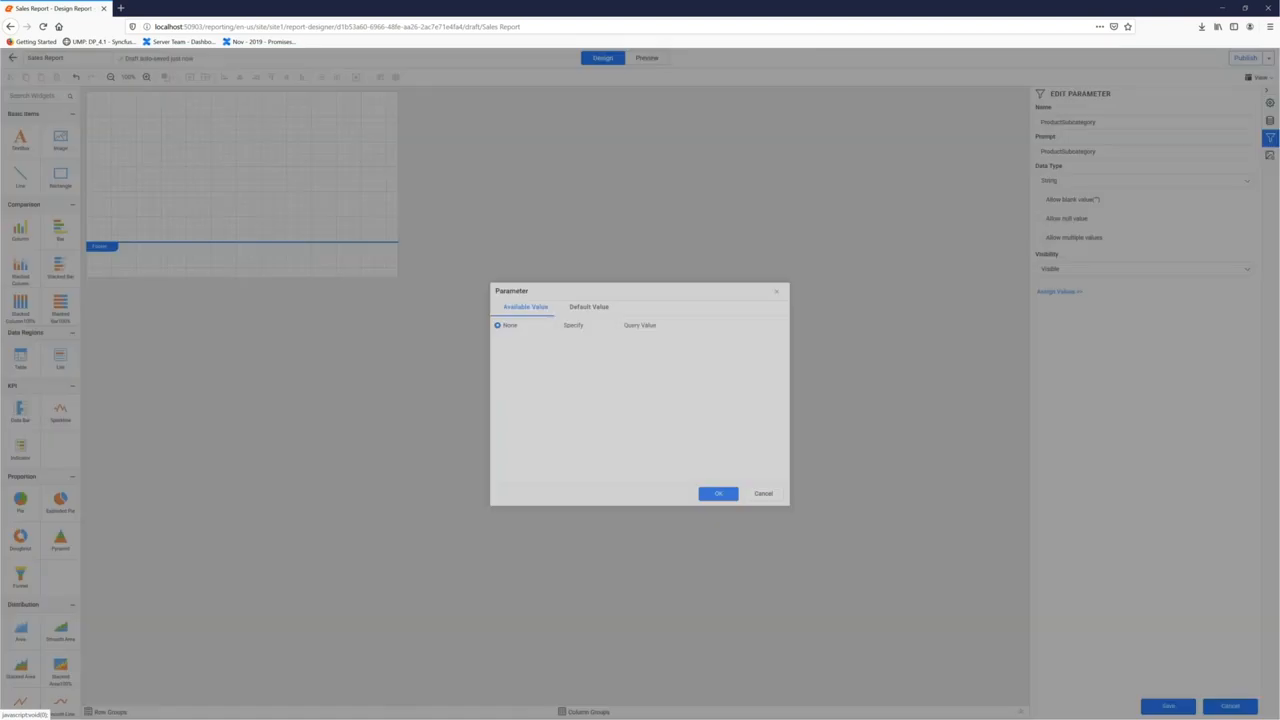
click(622, 326)
click(547, 370)
click(540, 395)
click(616, 369)
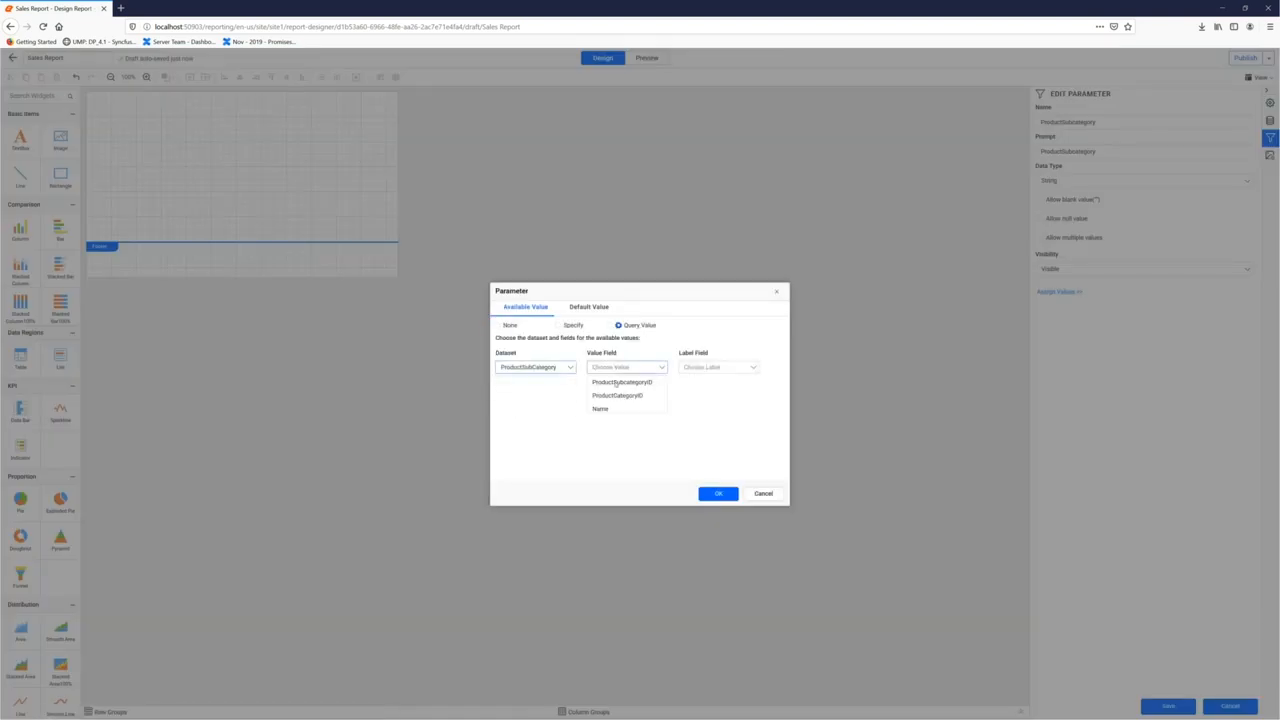
click(615, 383)
click(718, 367)
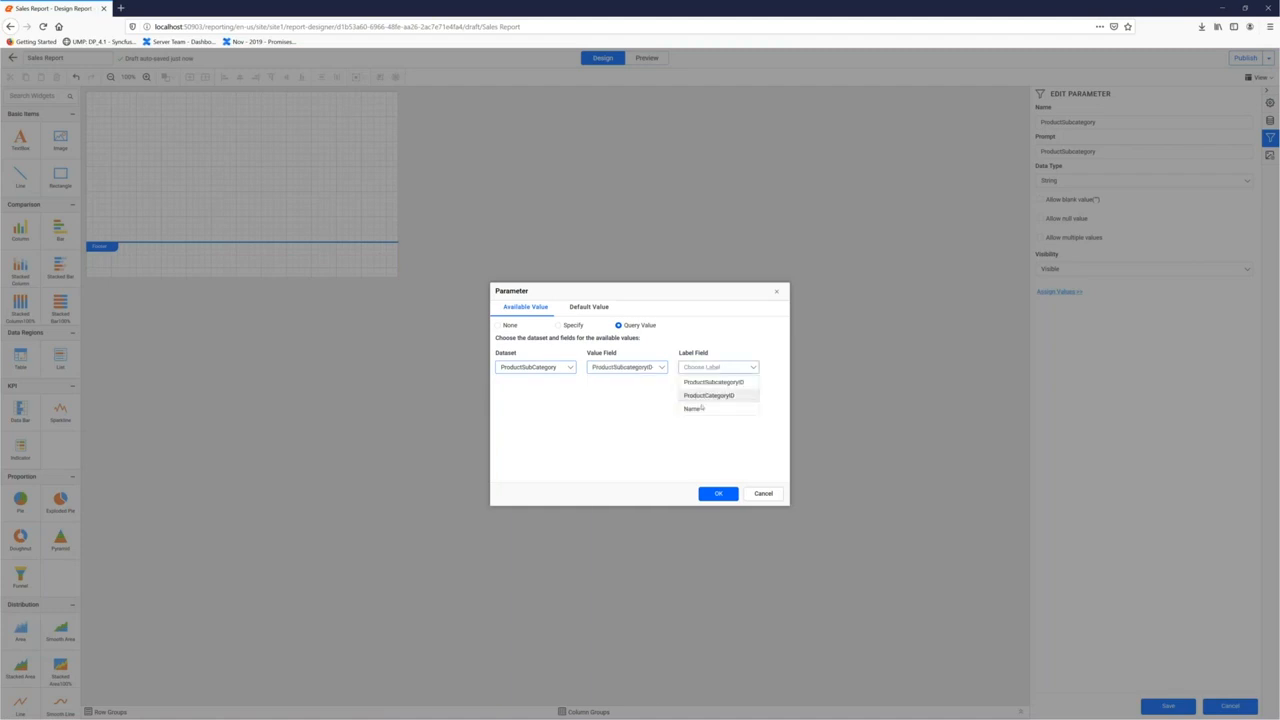
click(692, 408)
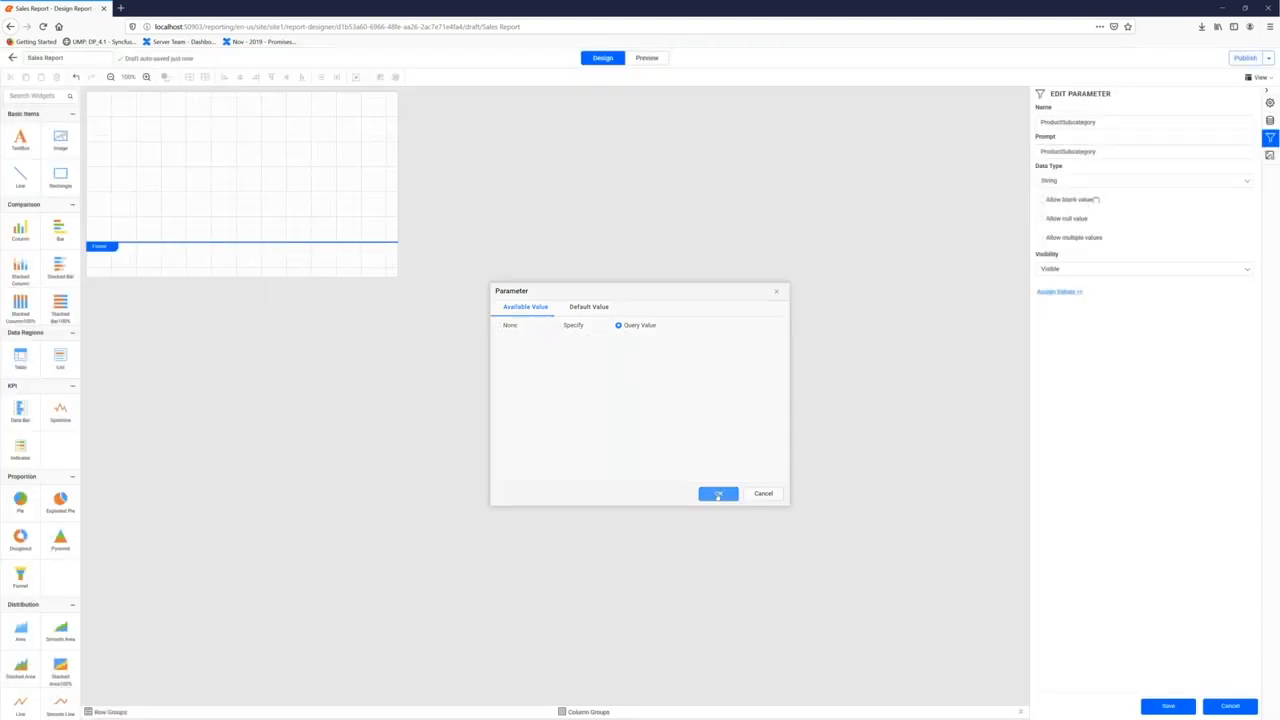
click(718, 494)
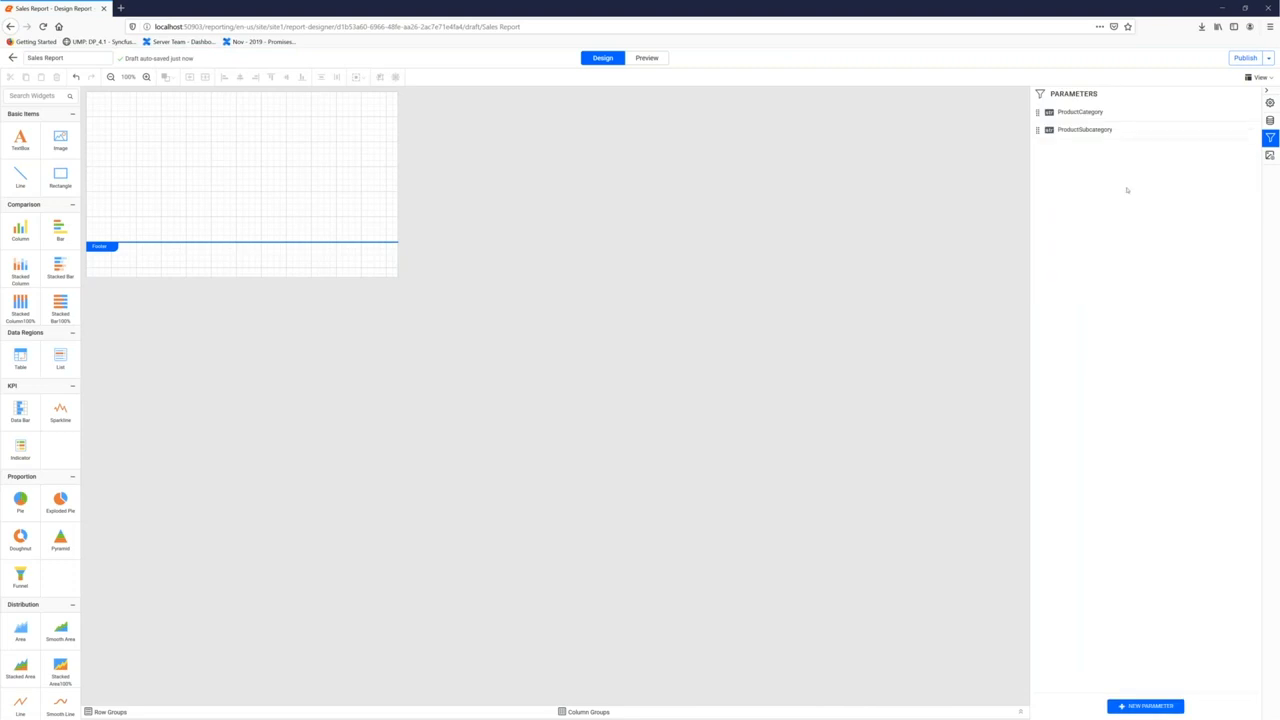
Turn on the report Header band and drop a TextBox widget into it
click(1270, 120)
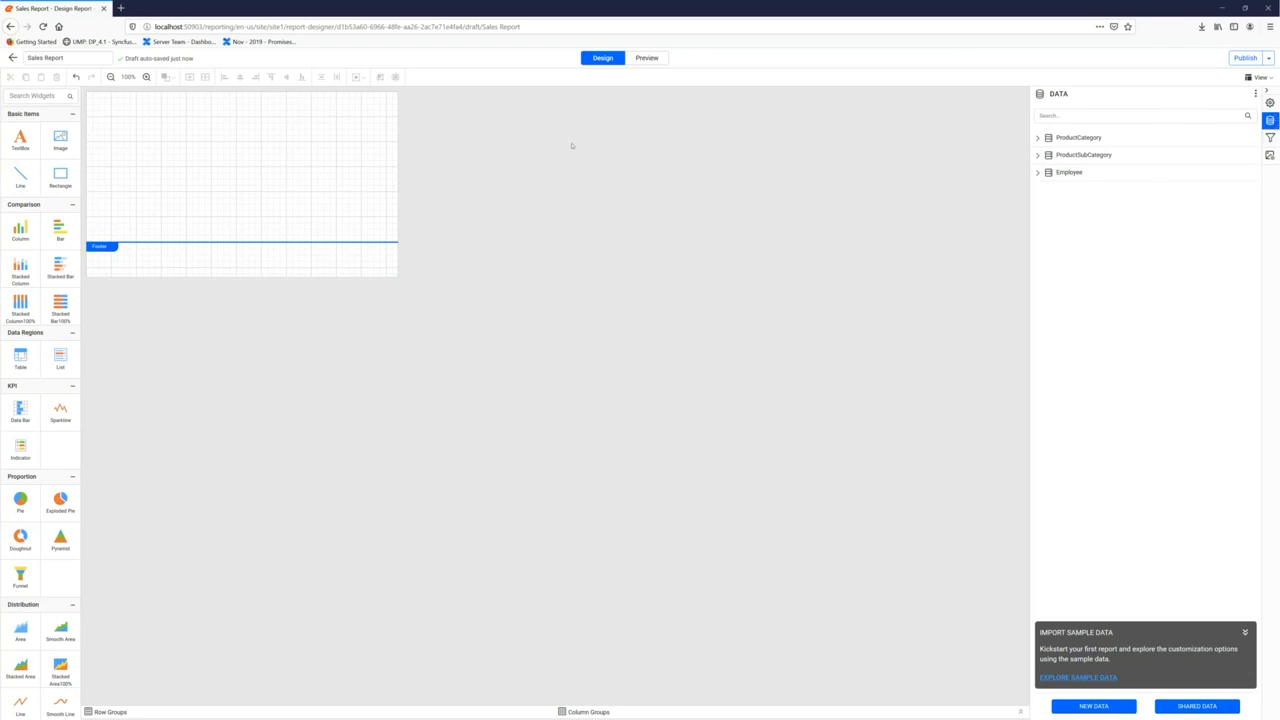
drag(33, 145, 80, 110)
click(1257, 77)
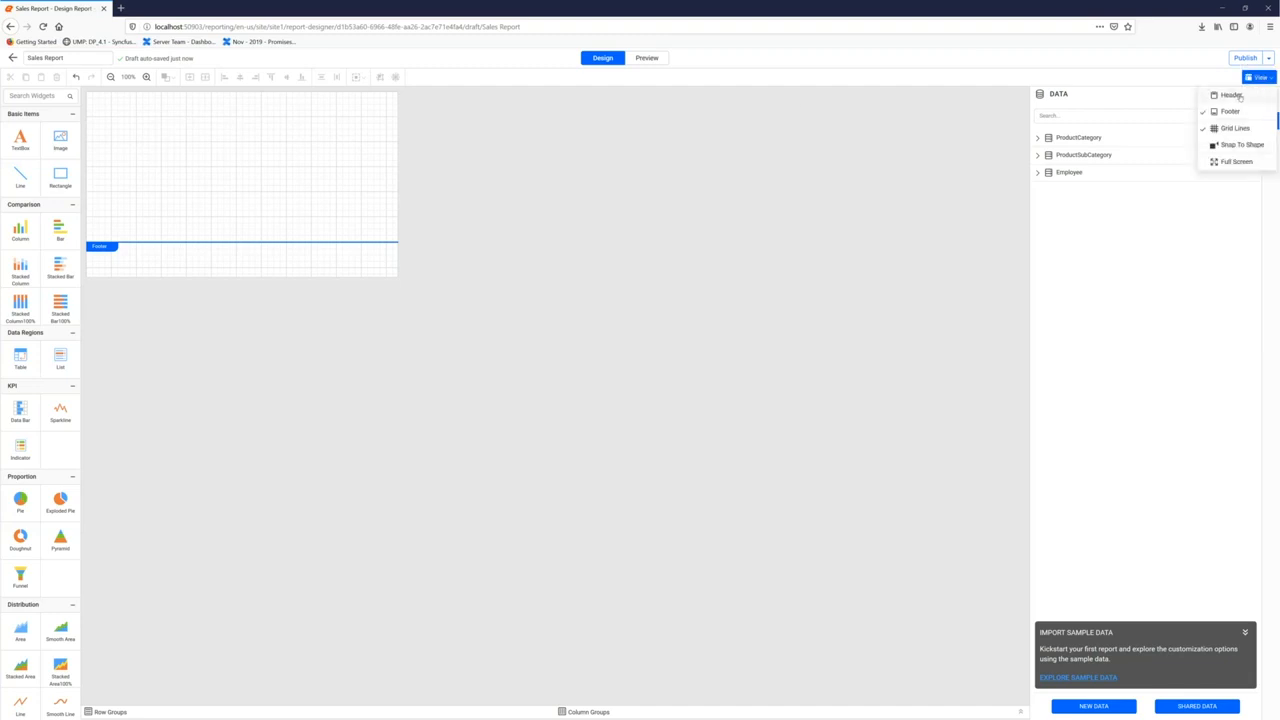
click(1231, 95)
drag(20, 138, 94, 95)
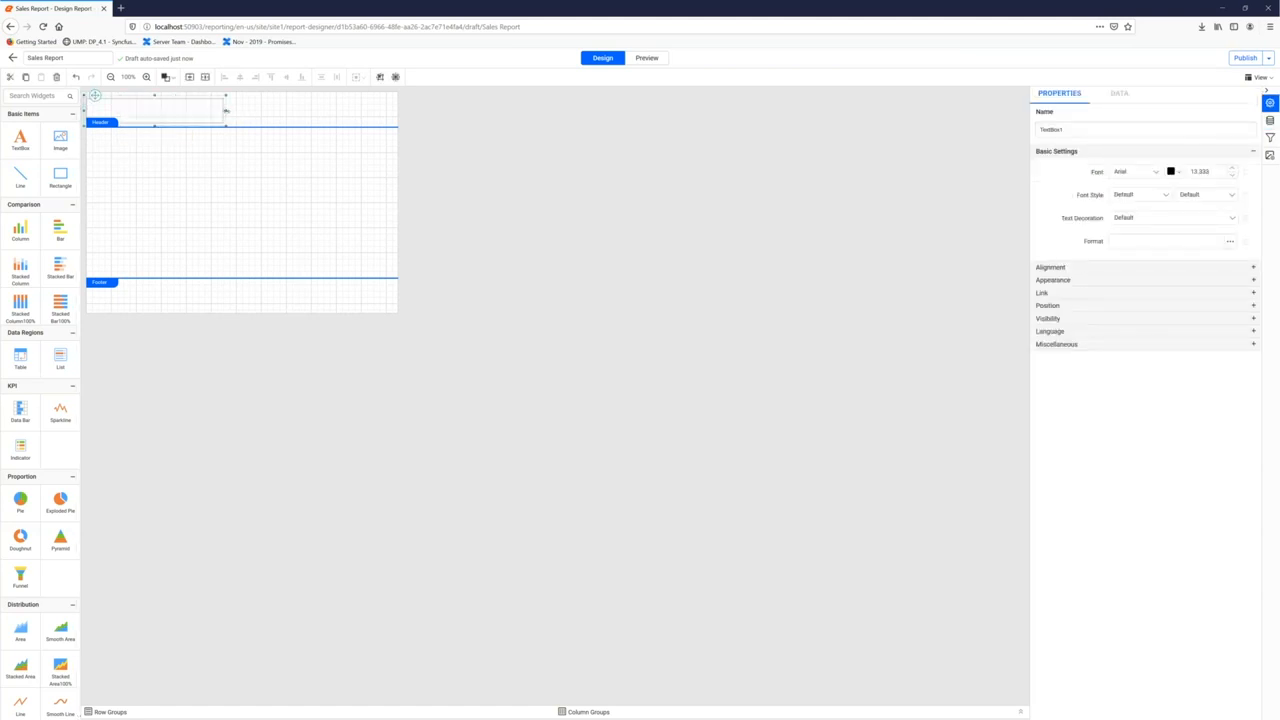
Stretch the header text box across the band and type 'Product Sales'
drag(226, 110, 396, 110)
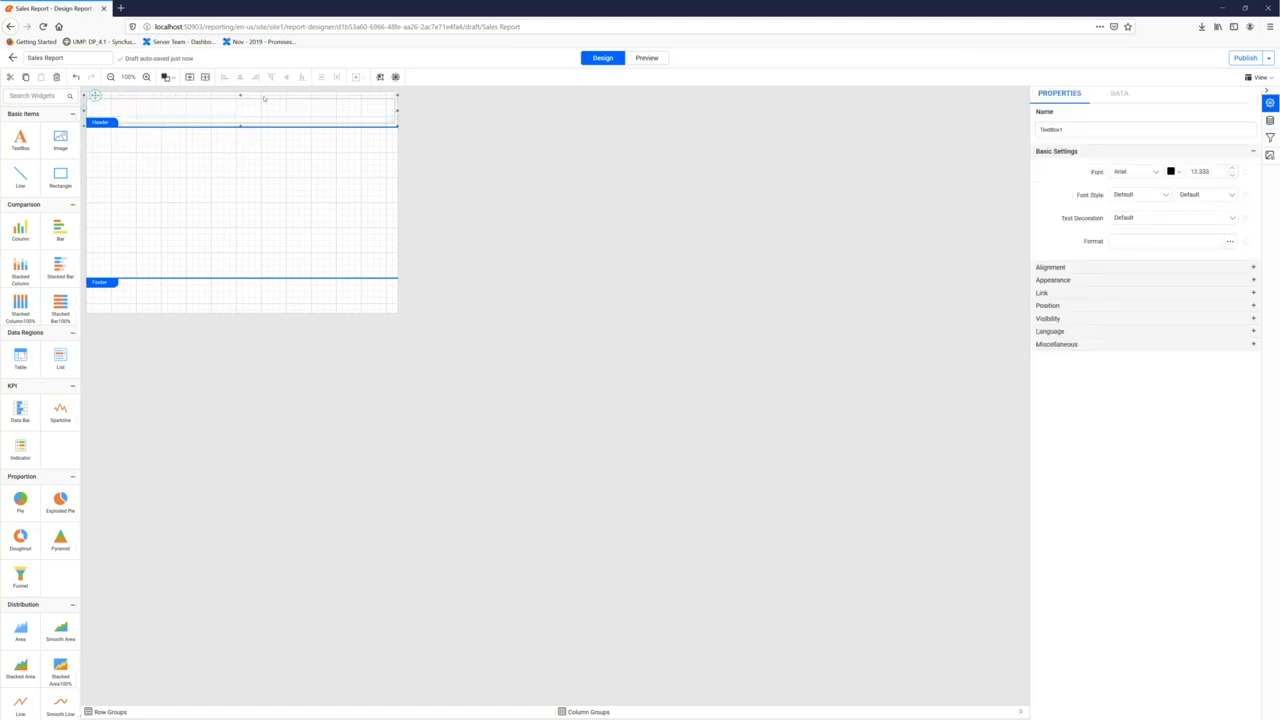
click(259, 112)
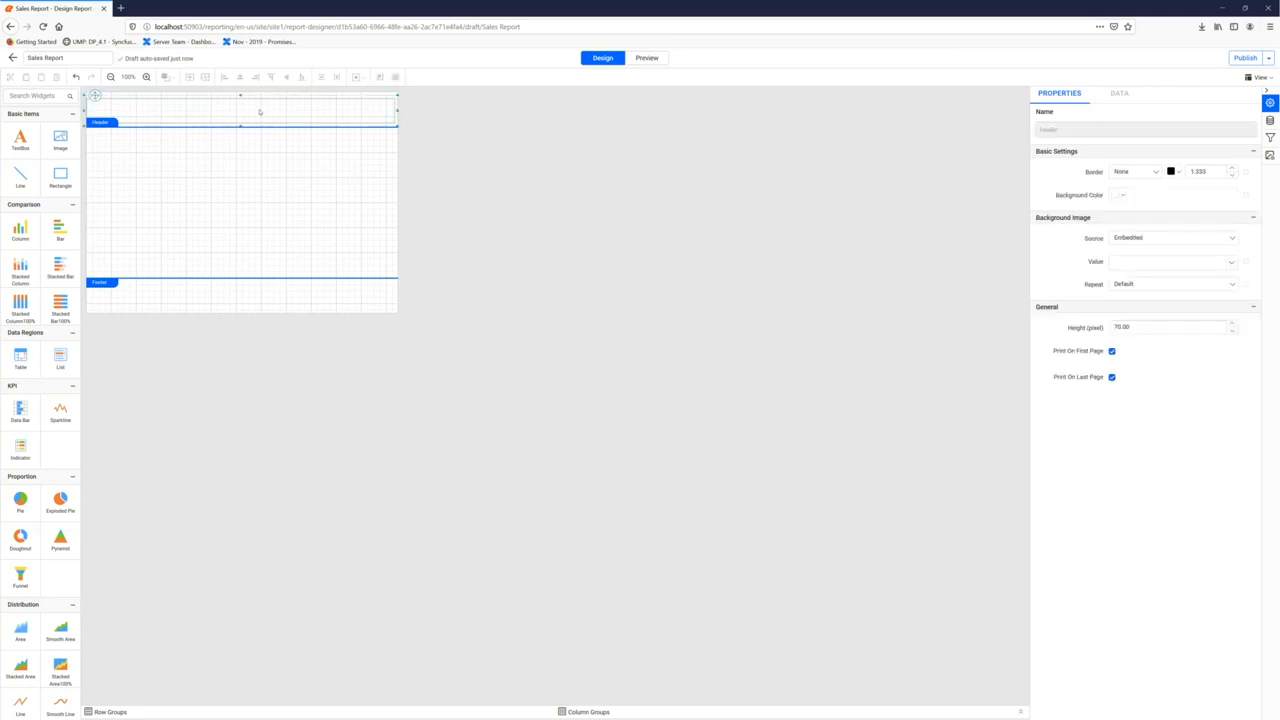
click(259, 112)
click(259, 112)
text(Produc)
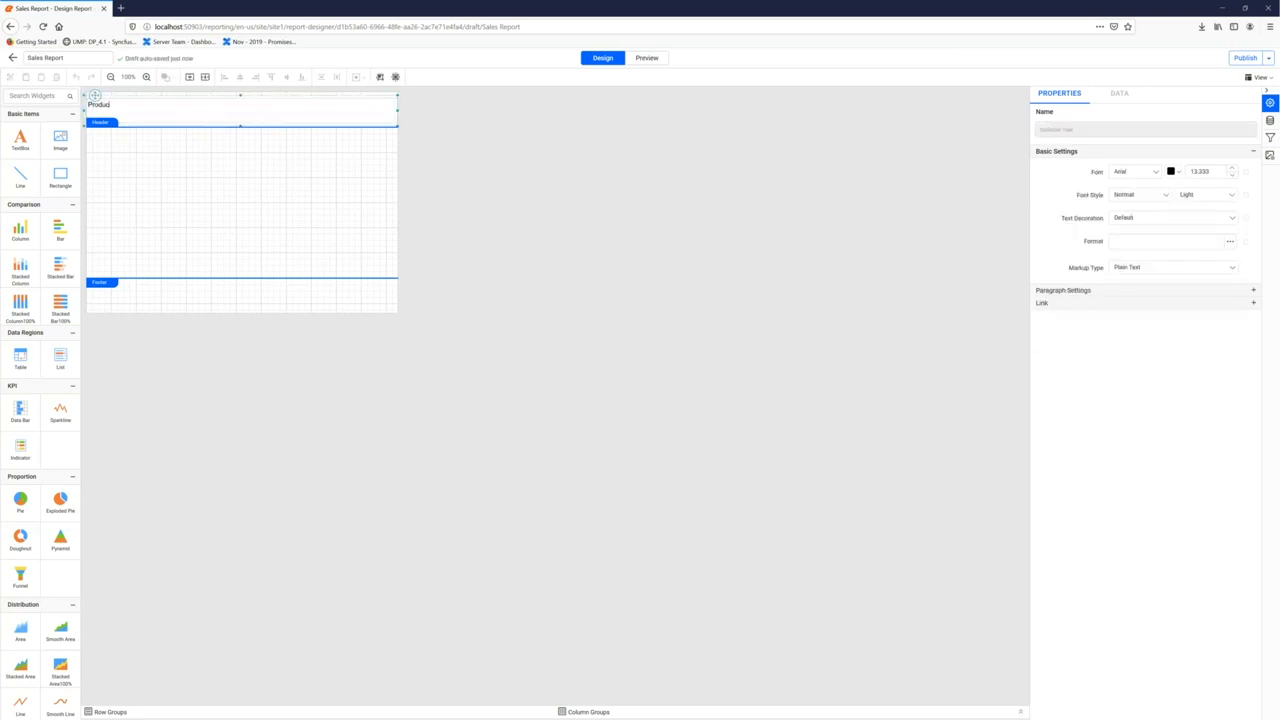
text(t Sales)
click(229, 143)
Give the title a grey background with centre and middle text alignment
click(340, 104)
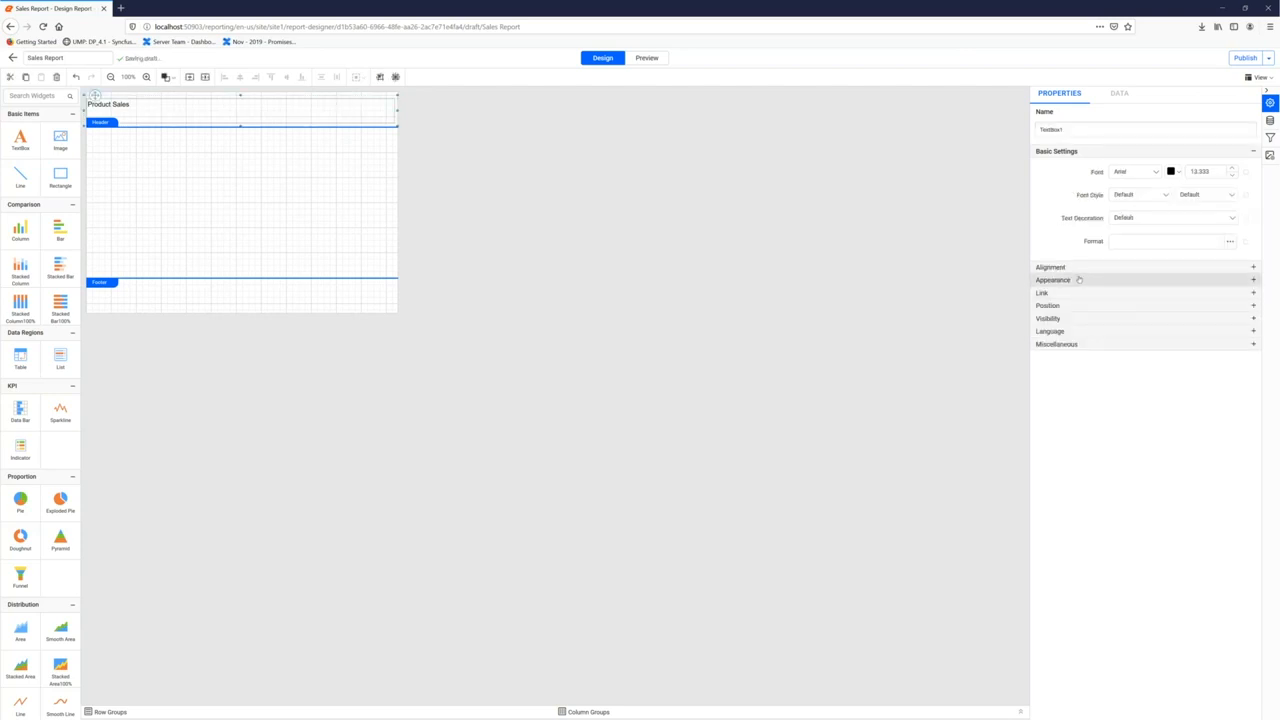
click(1053, 280)
click(1114, 302)
click(1118, 353)
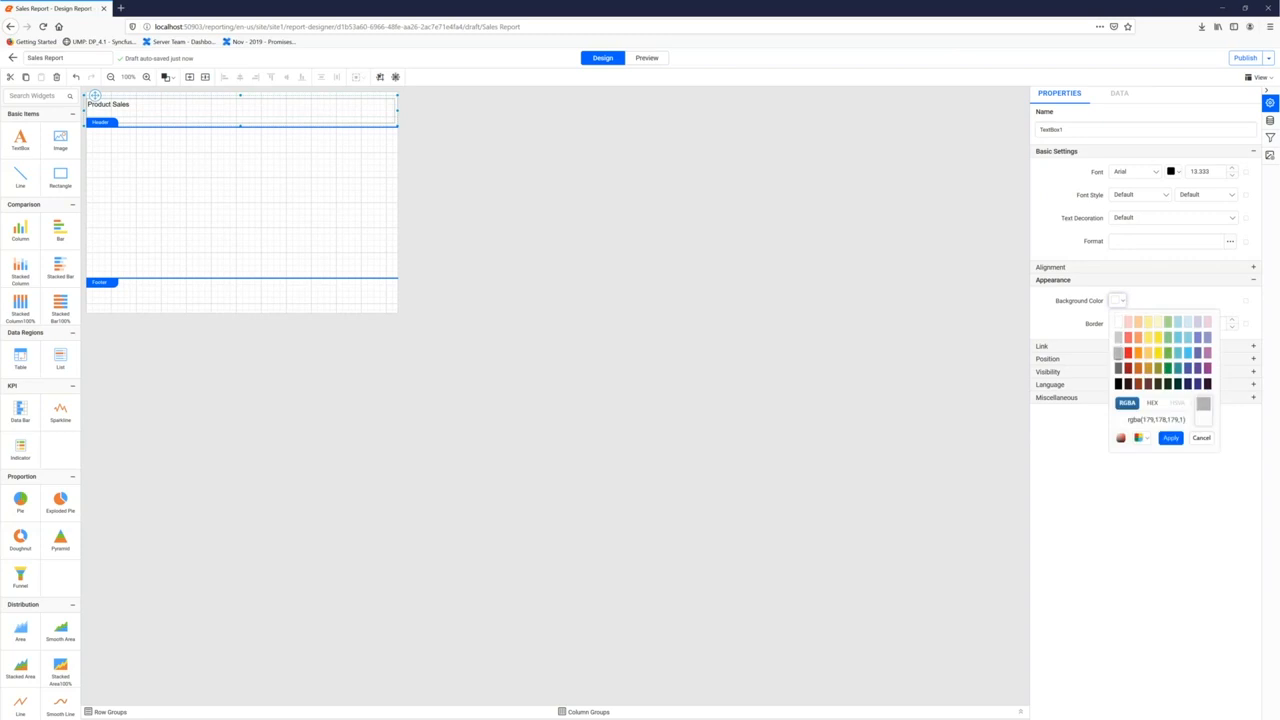
click(1170, 438)
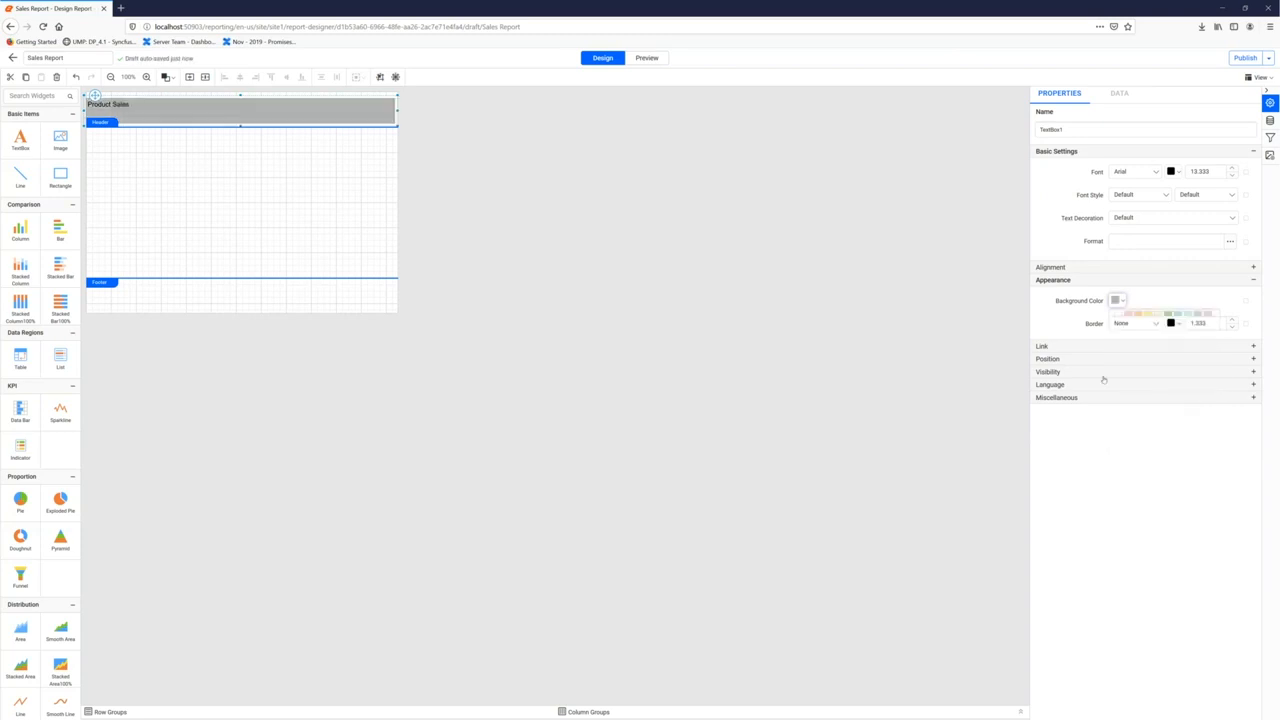
click(1080, 267)
click(1150, 288)
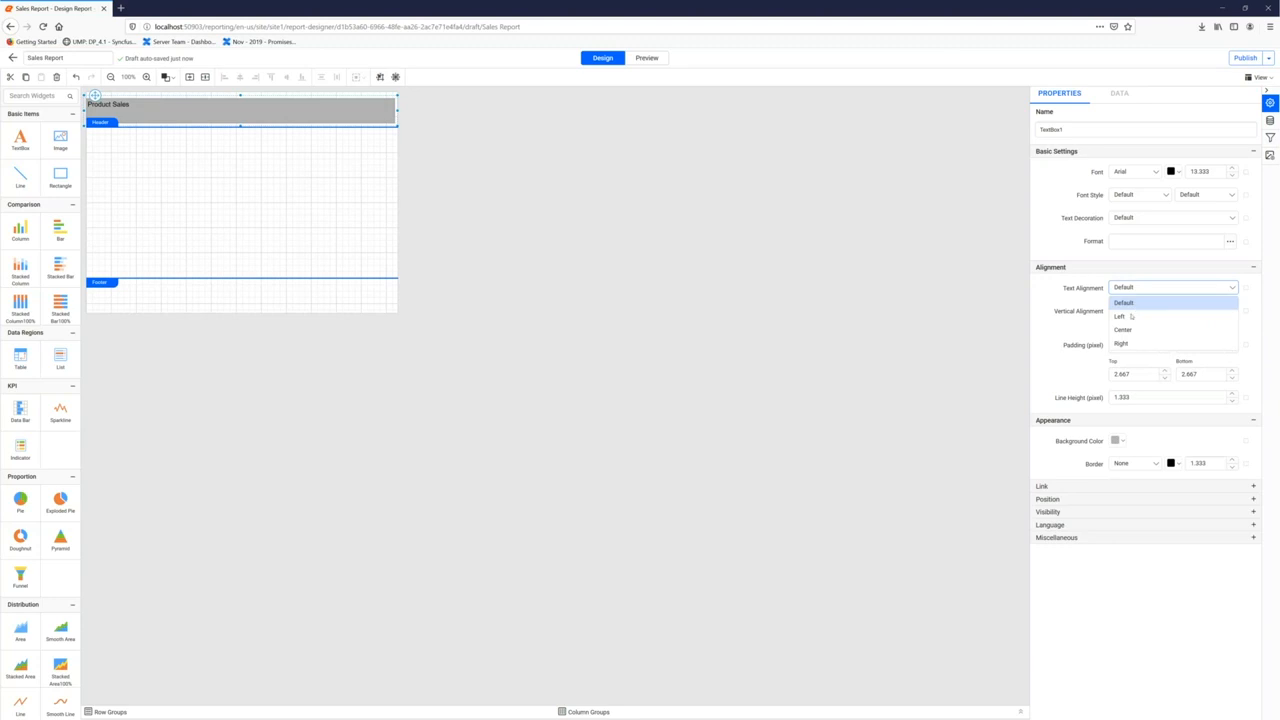
click(1124, 329)
click(1130, 310)
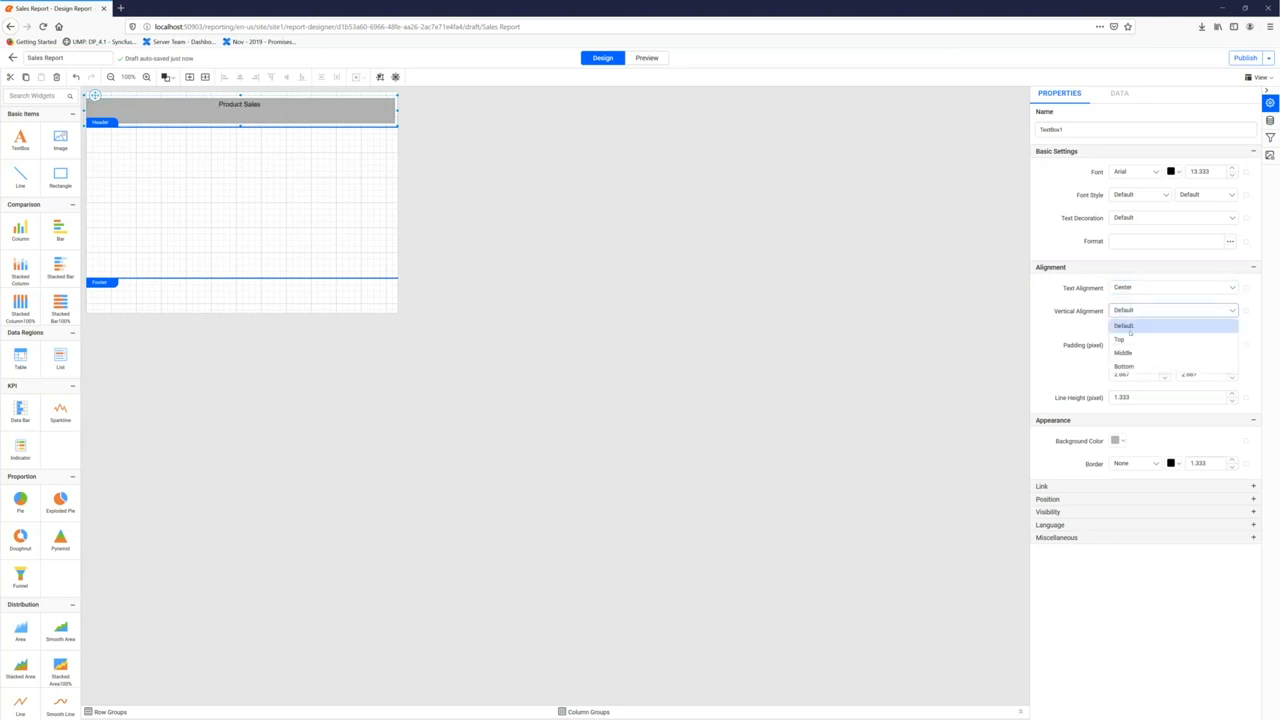
click(1123, 352)
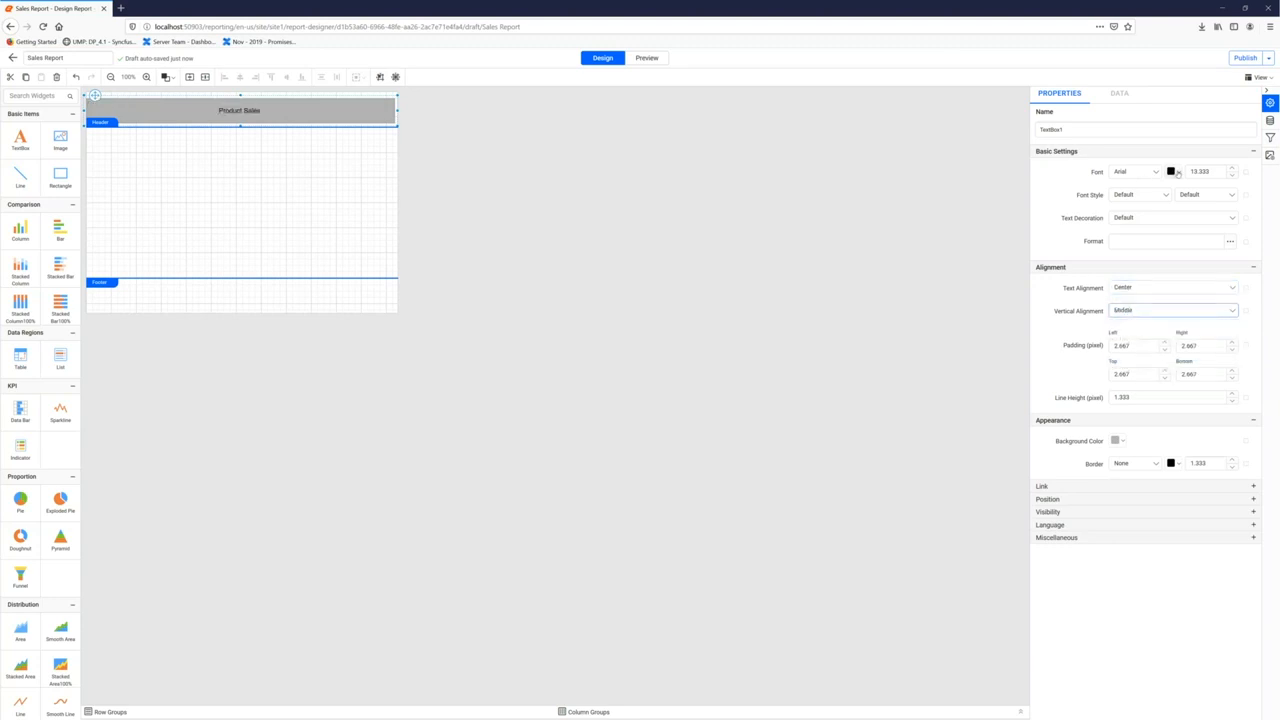
Set the Product Sales title font weight to ExtraBold
click(1174, 172)
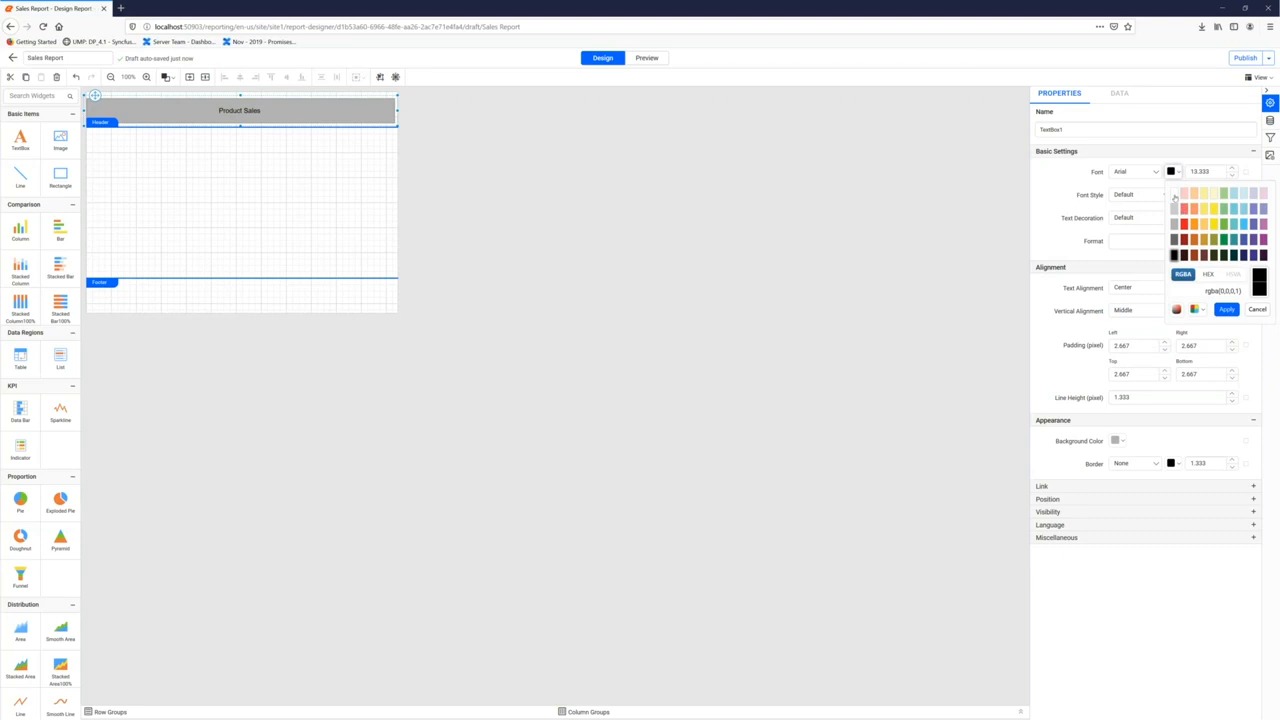
click(1135, 195)
click(1185, 196)
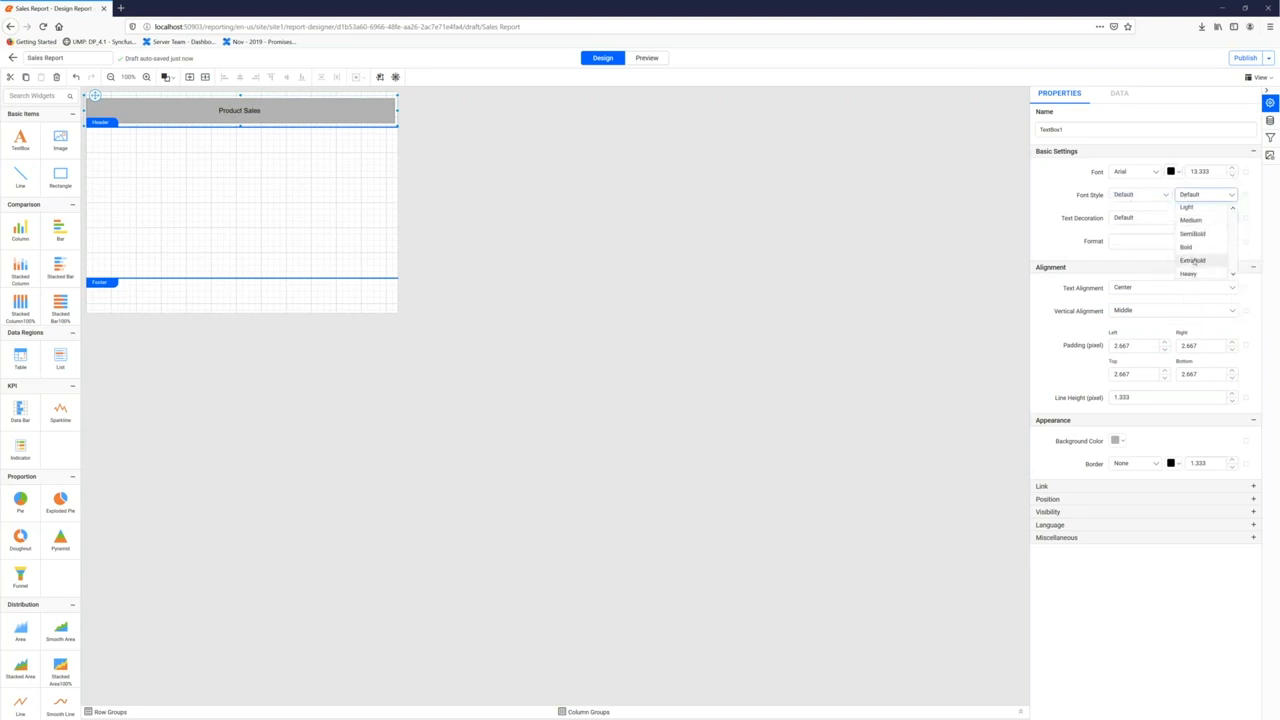
click(1192, 260)
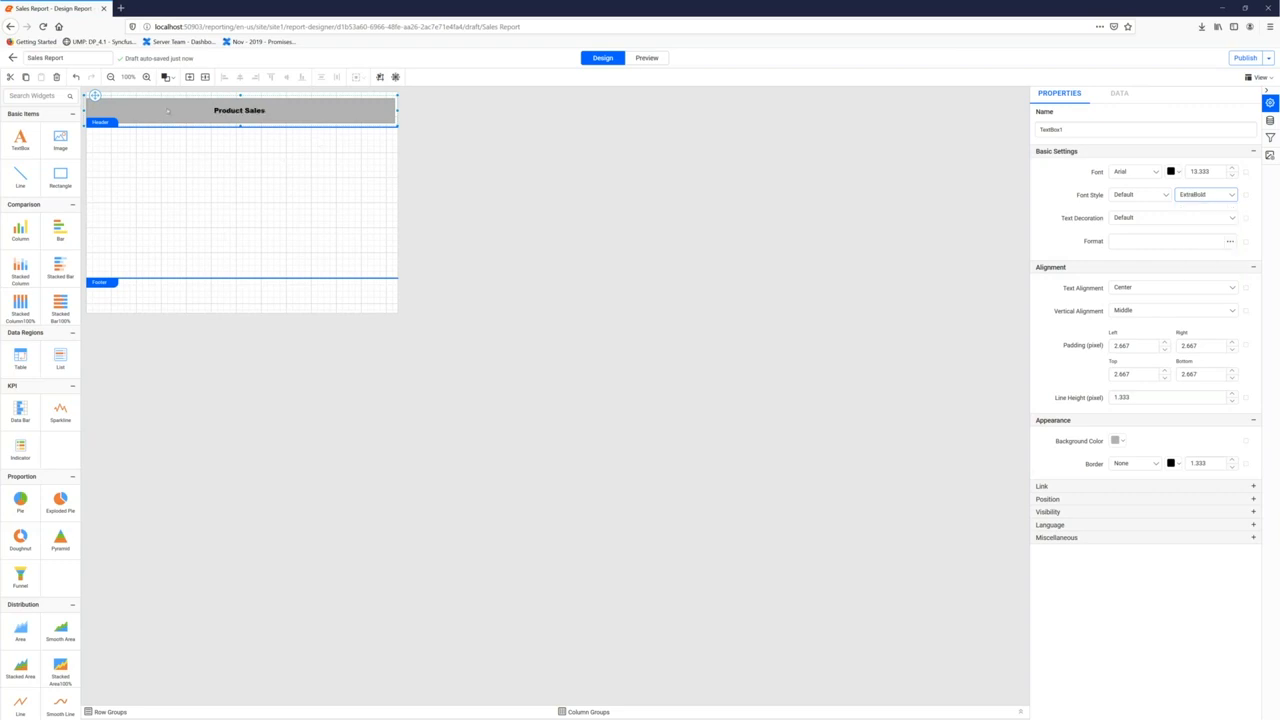
click(155, 145)
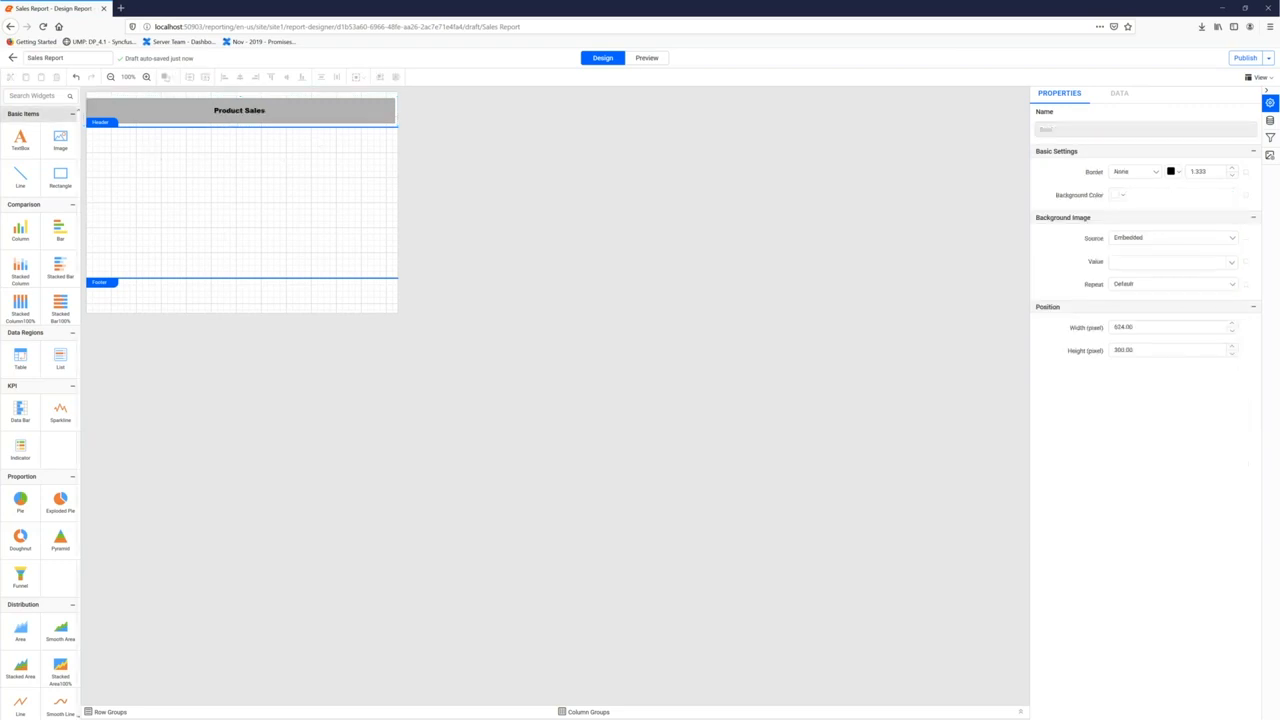
Add a subtitle text box with expression ProductCategory.Label + " (" + ProductSubcategory.Label + ")"
drag(20, 140, 110, 142)
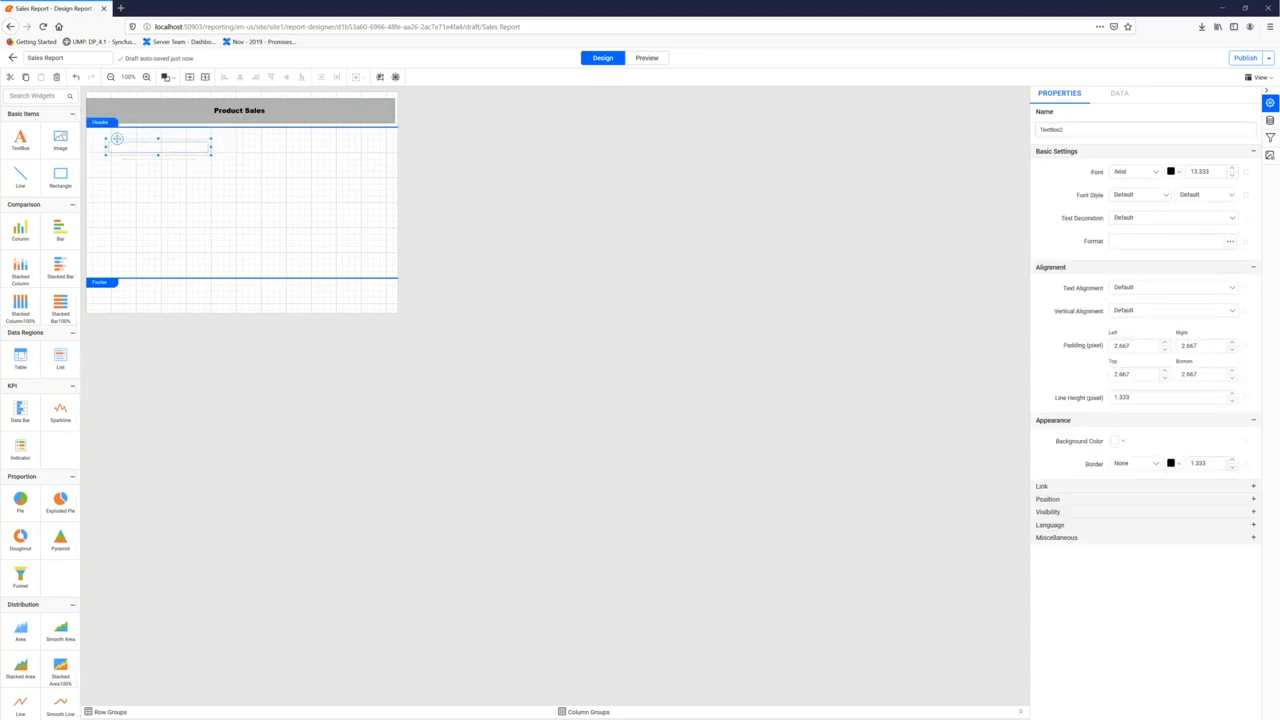
text(Product)
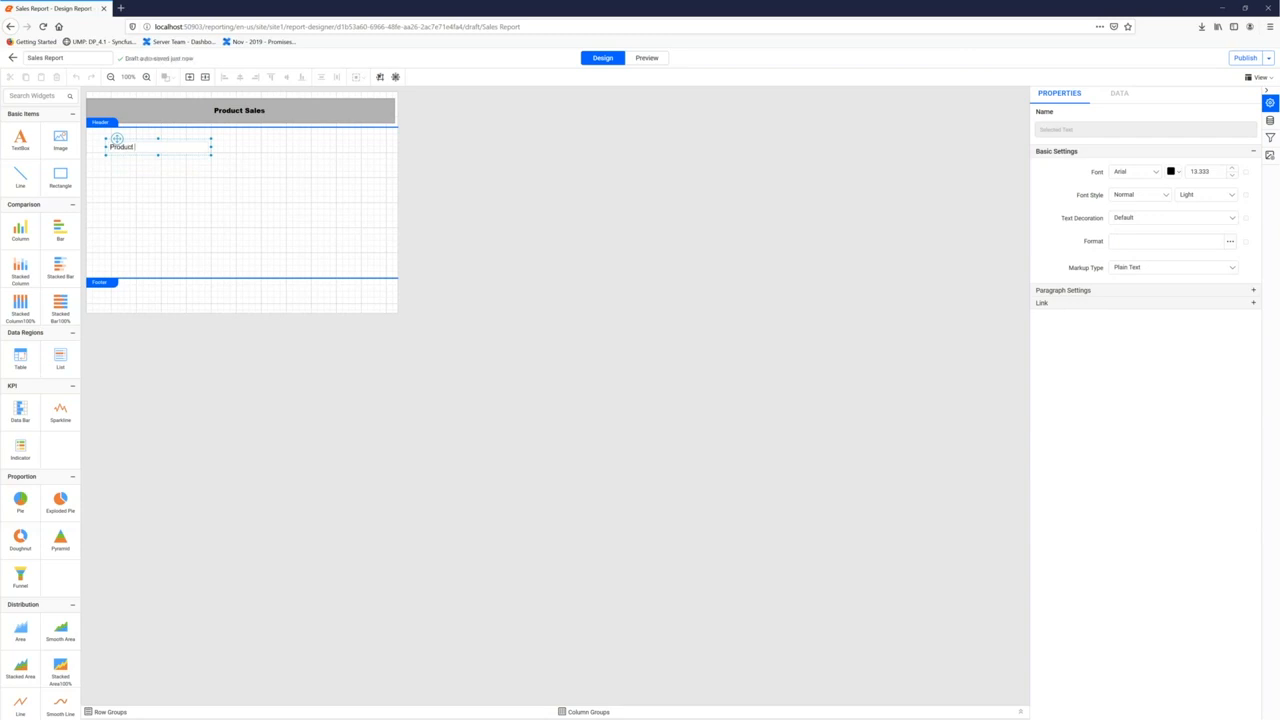
right_click(142, 149)
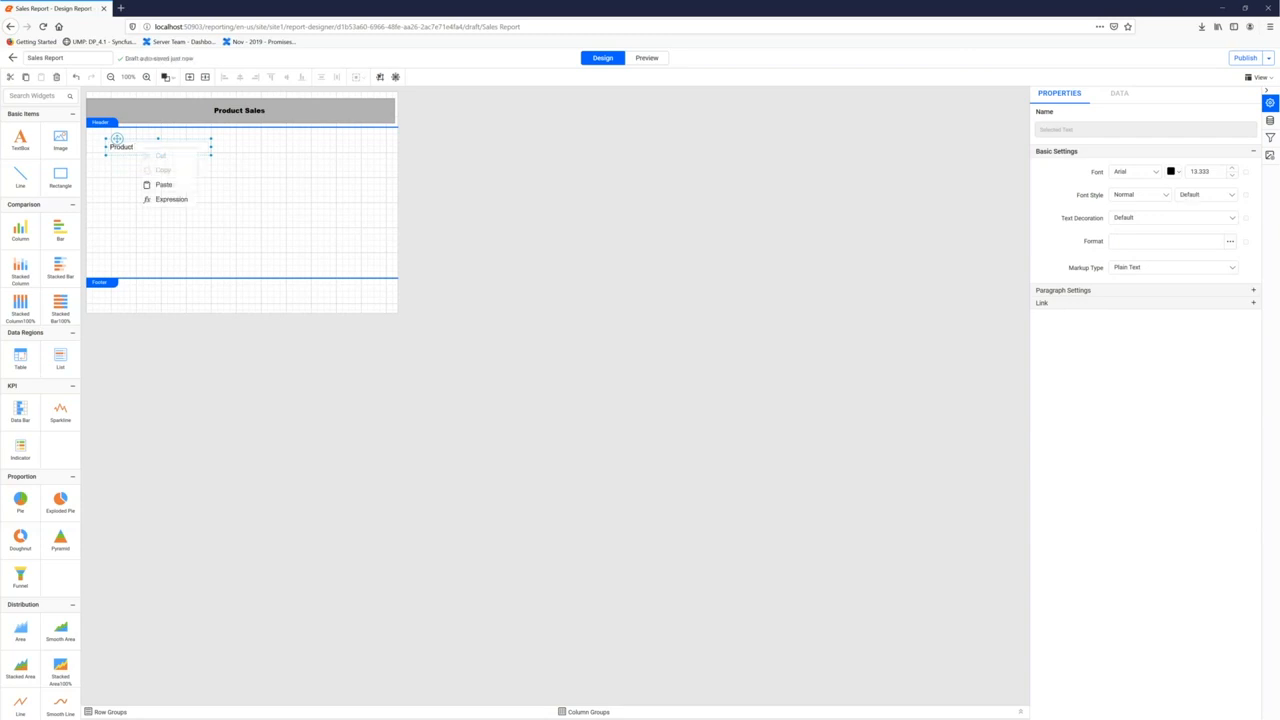
click(172, 199)
double_click(614, 403)
double_click(569, 307)
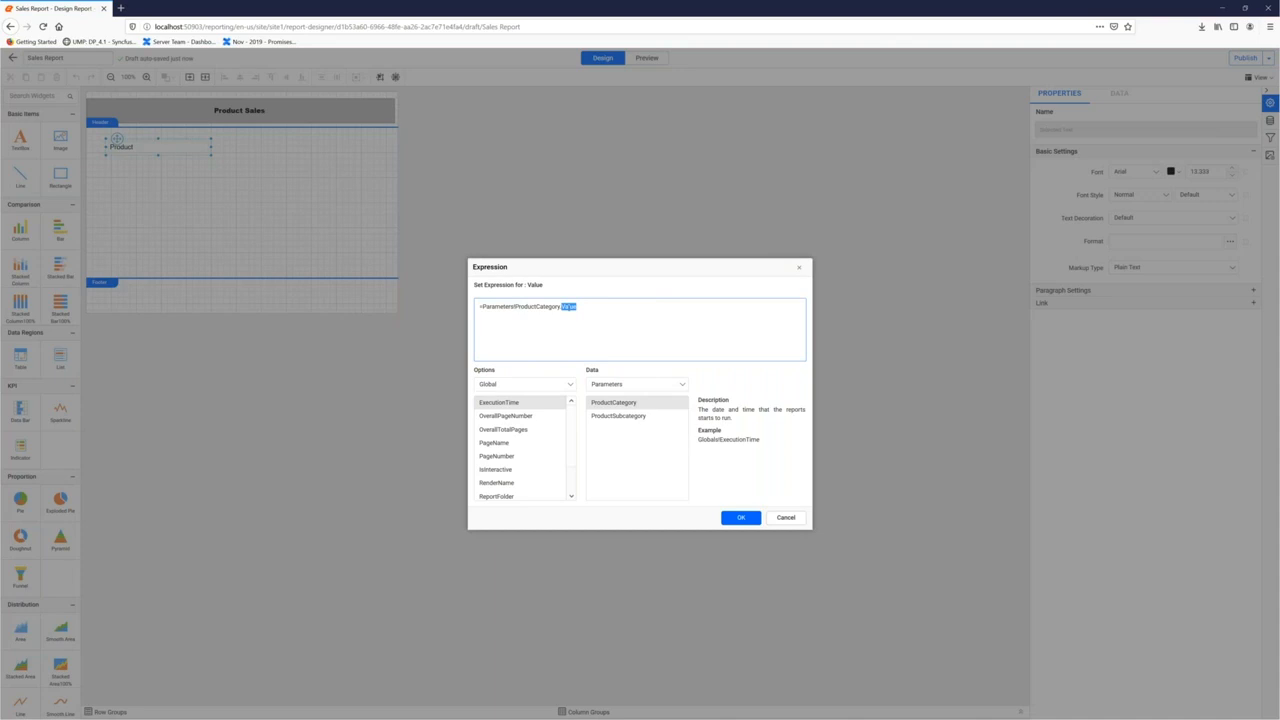
text(Label + " (" +)
double_click(628, 415)
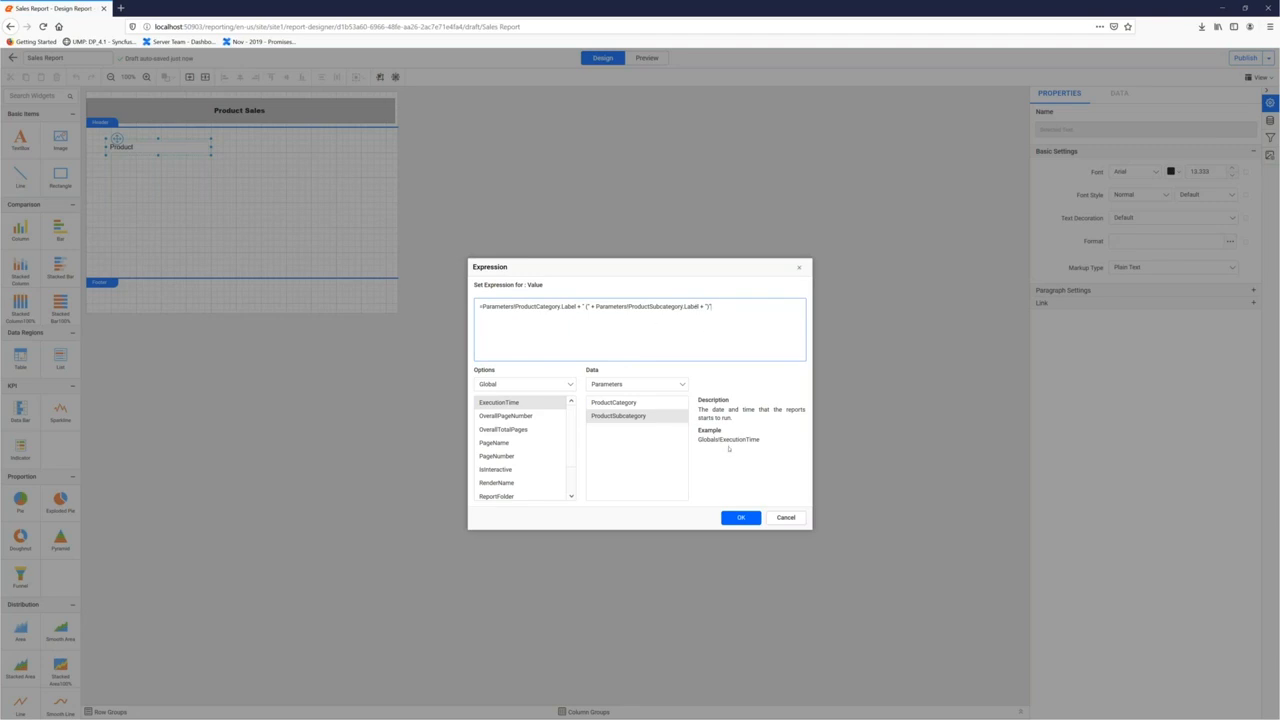
click(737, 520)
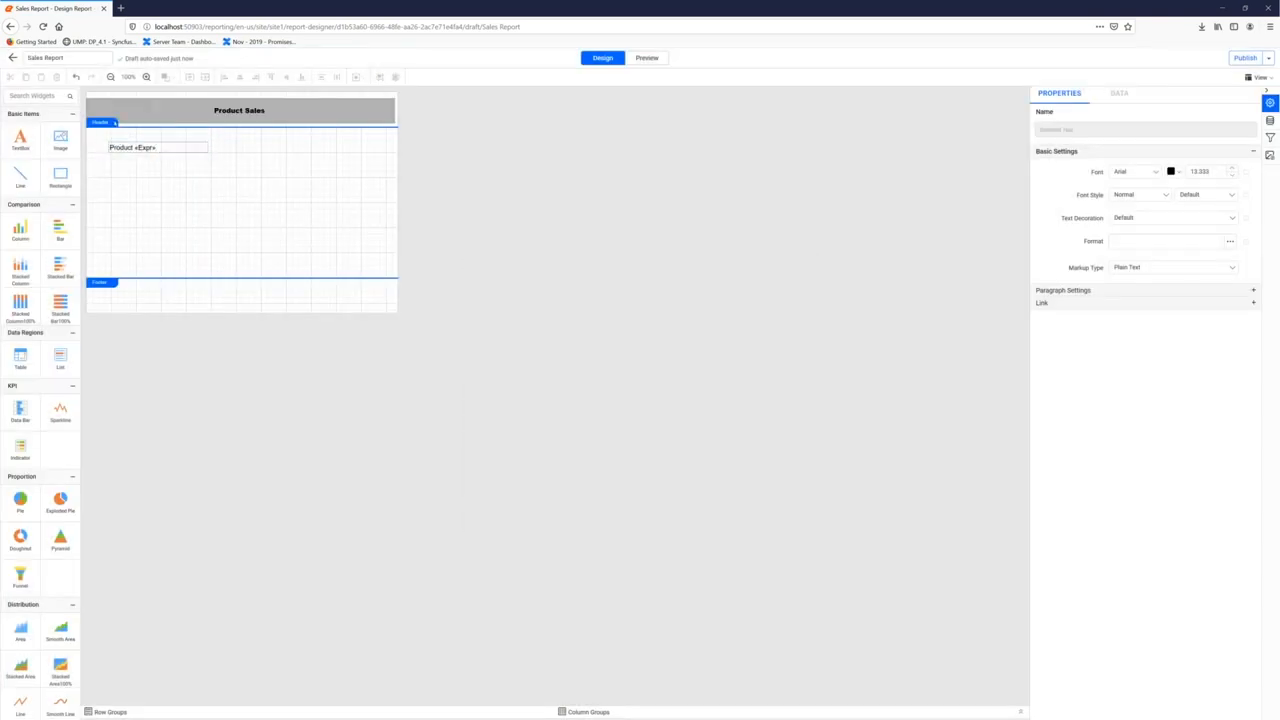
click(250, 220)
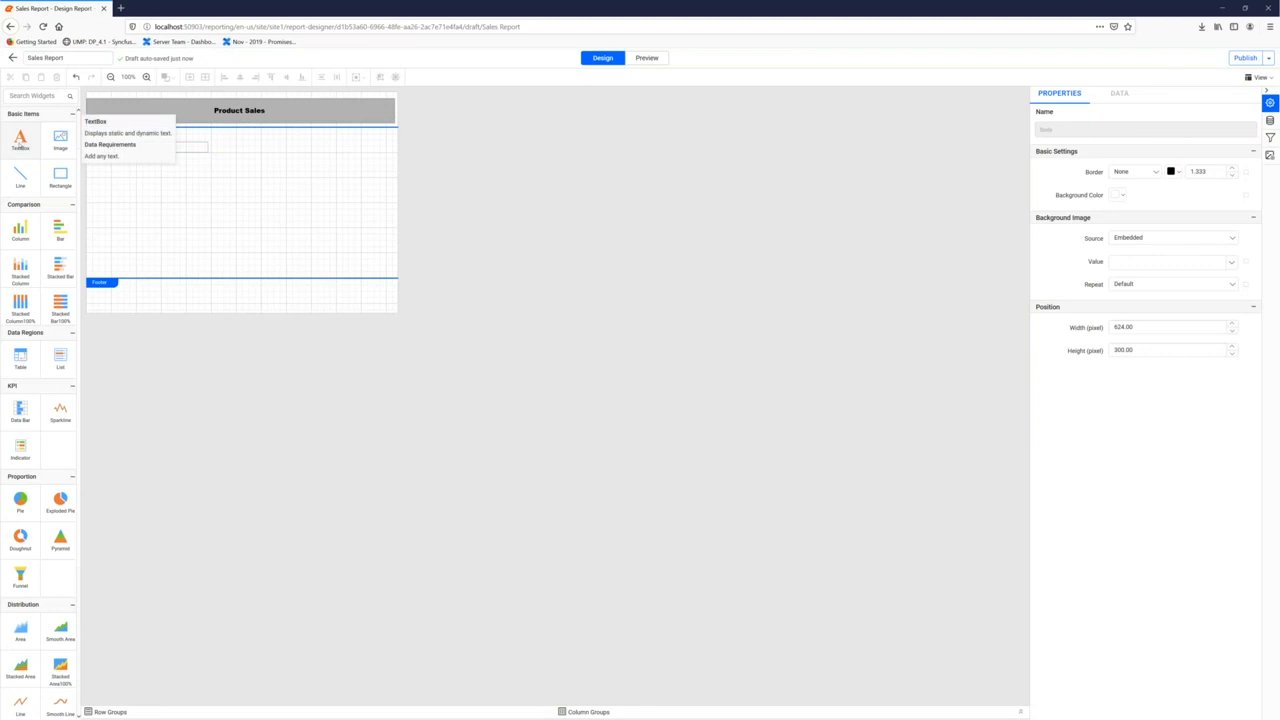
Place a shortened text box under the subtitle reading 'Top 5 Employees'
drag(40, 154, 108, 177)
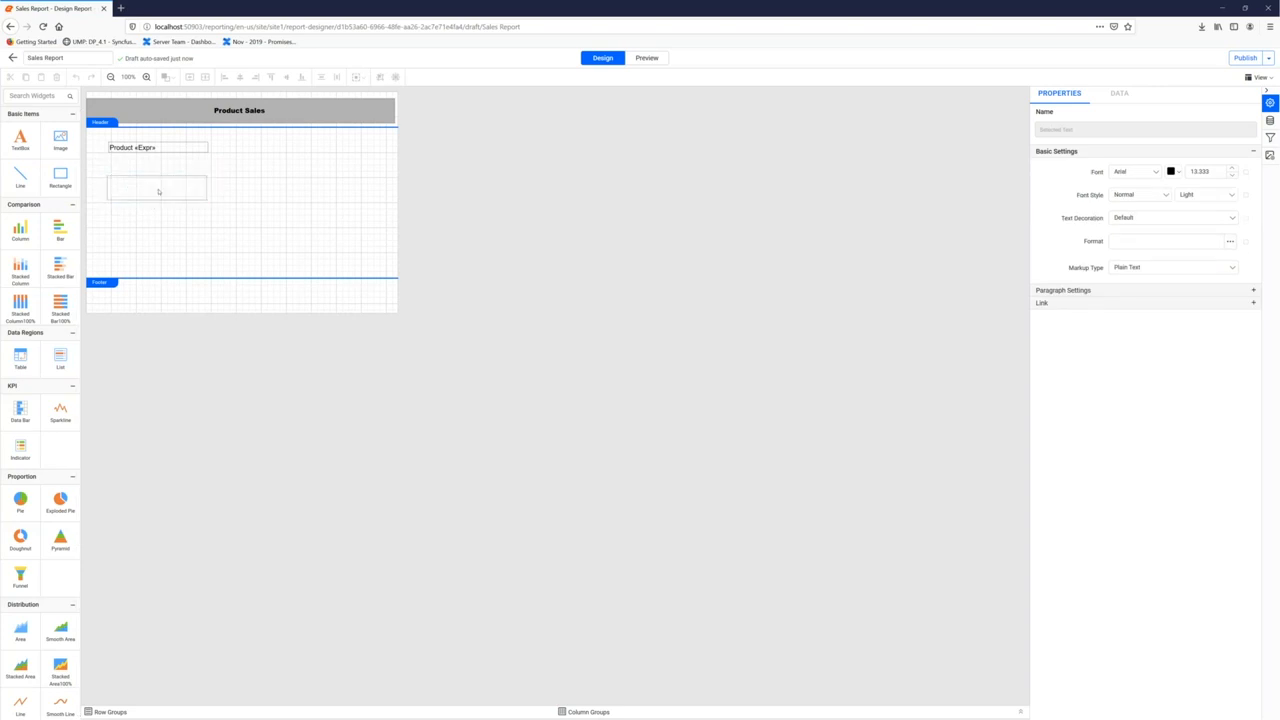
drag(145, 202, 141, 186)
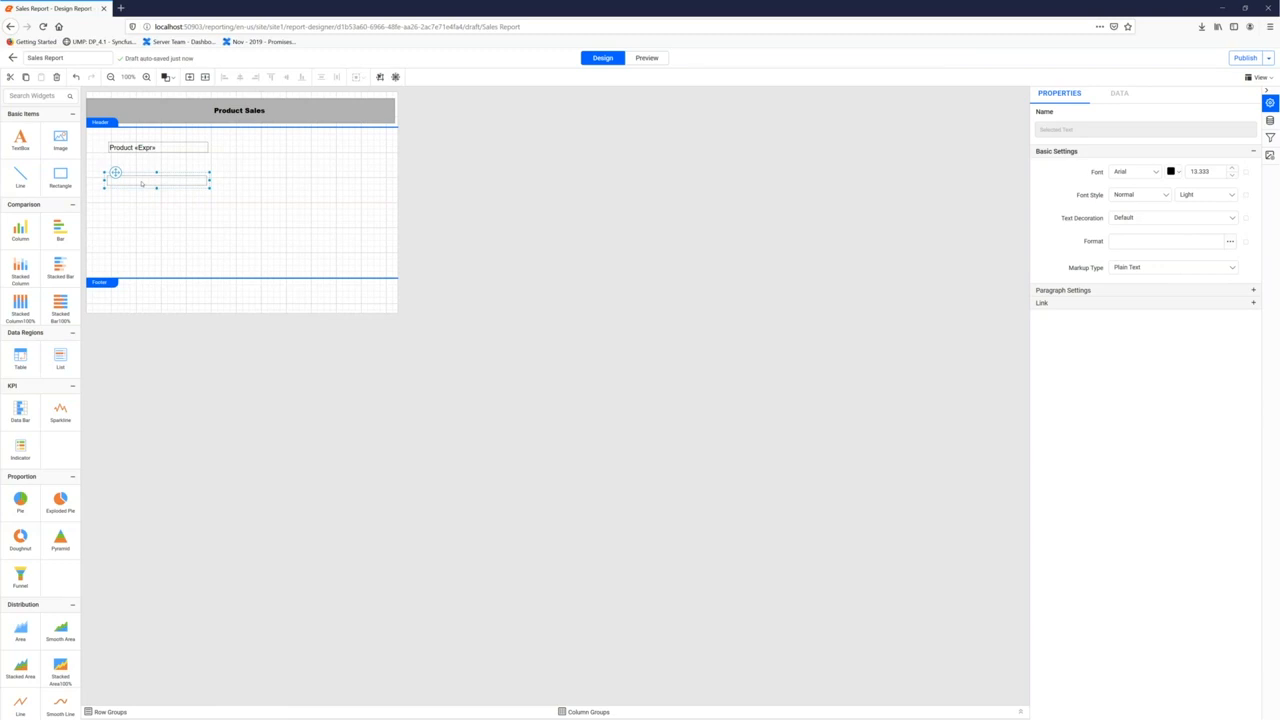
double_click(141, 184)
text(Top 5 Employees)
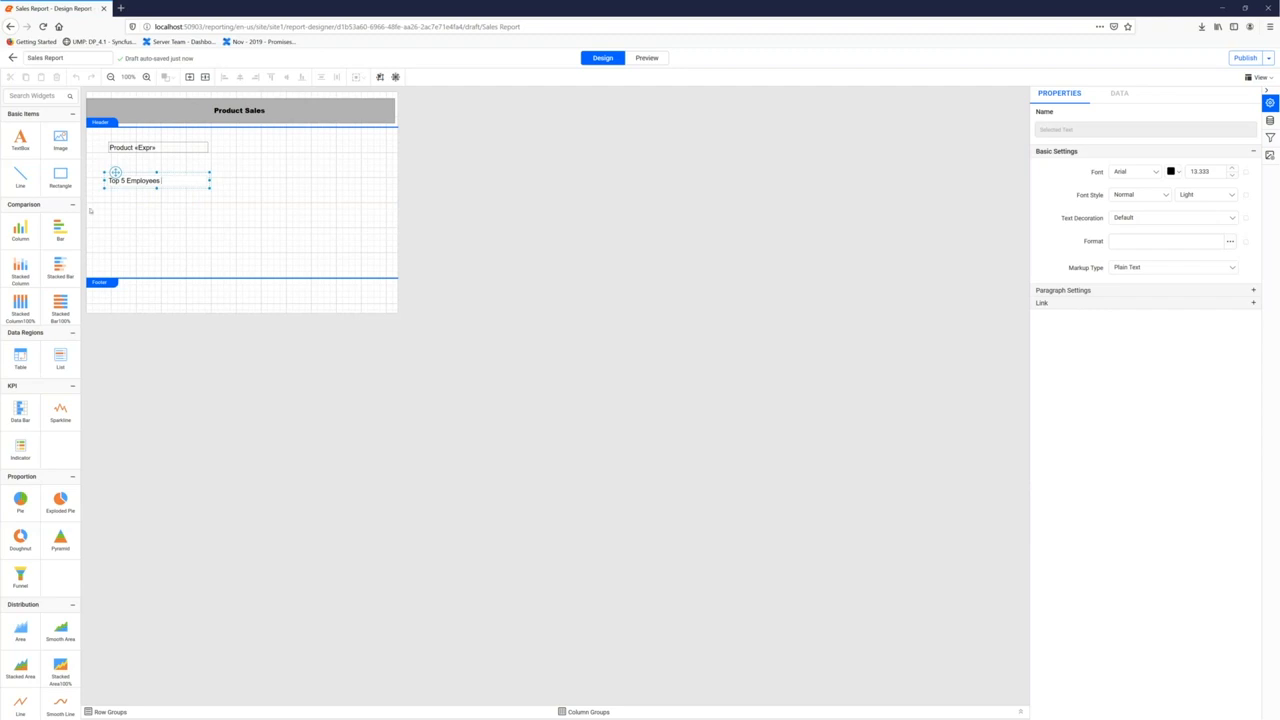
click(61, 181)
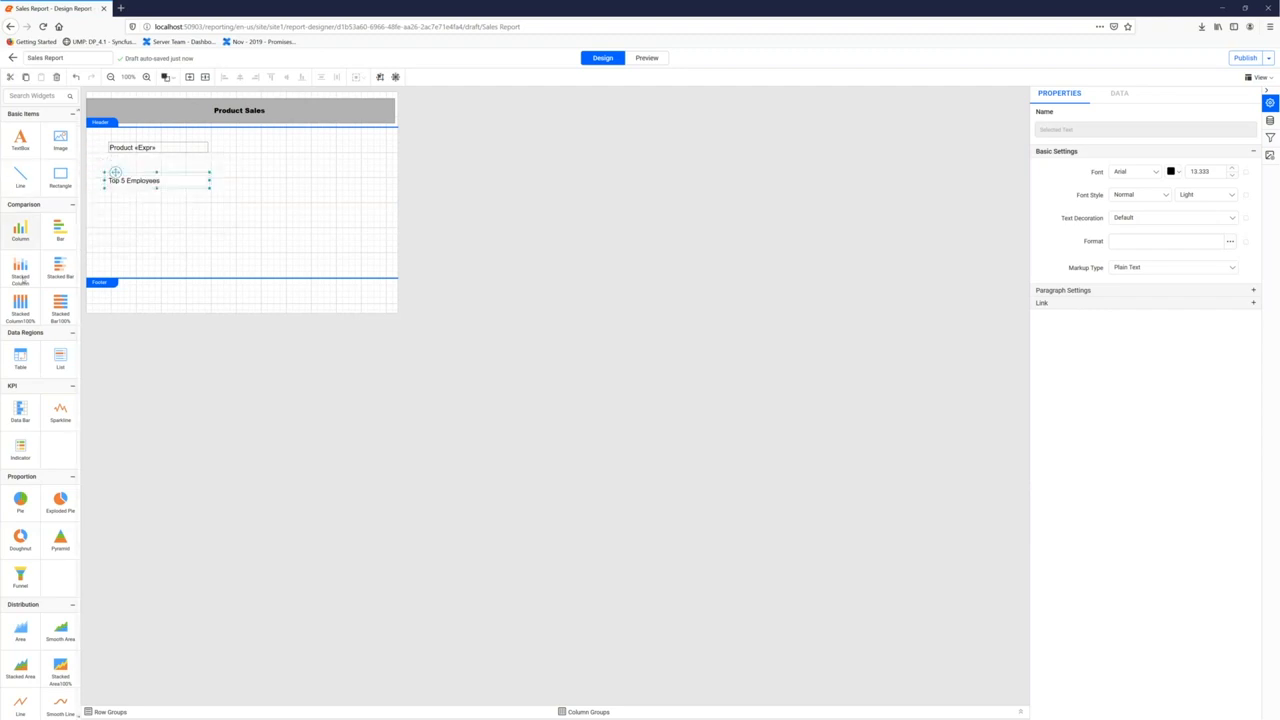
Add a table, delete its third column, and title the headers Name and Sales Amount
drag(109, 242, 111, 209)
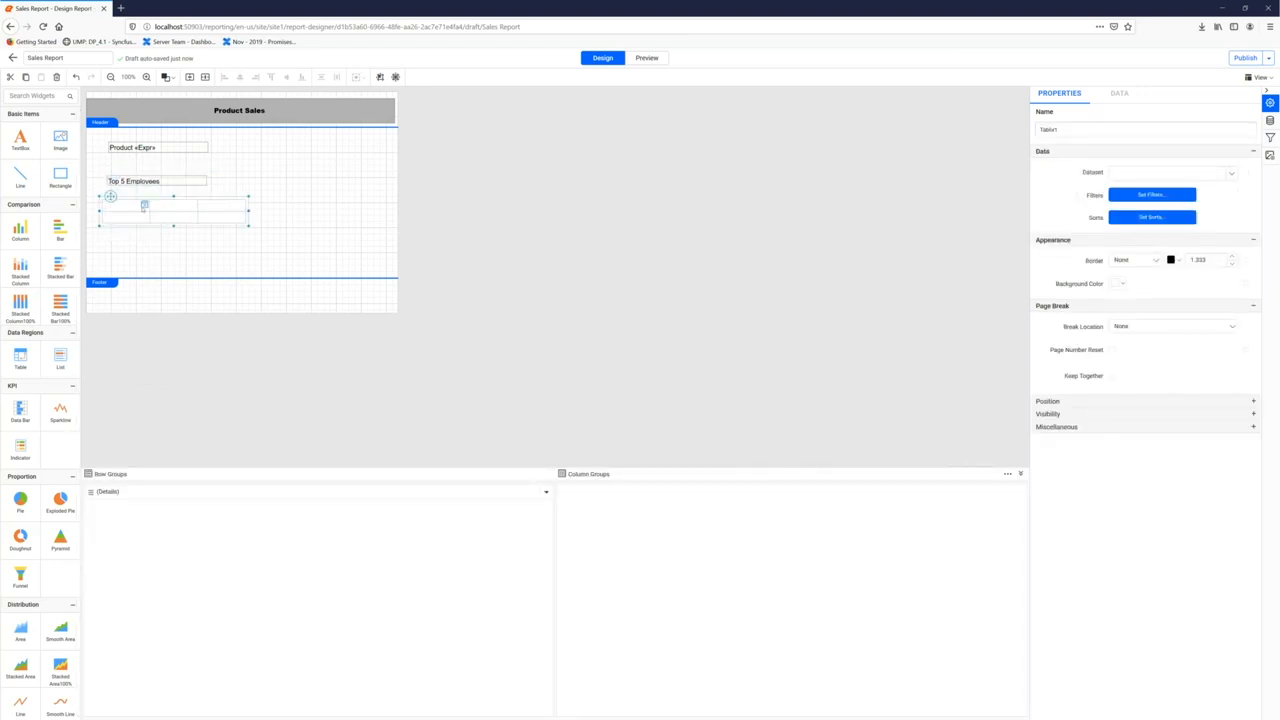
click(216, 208)
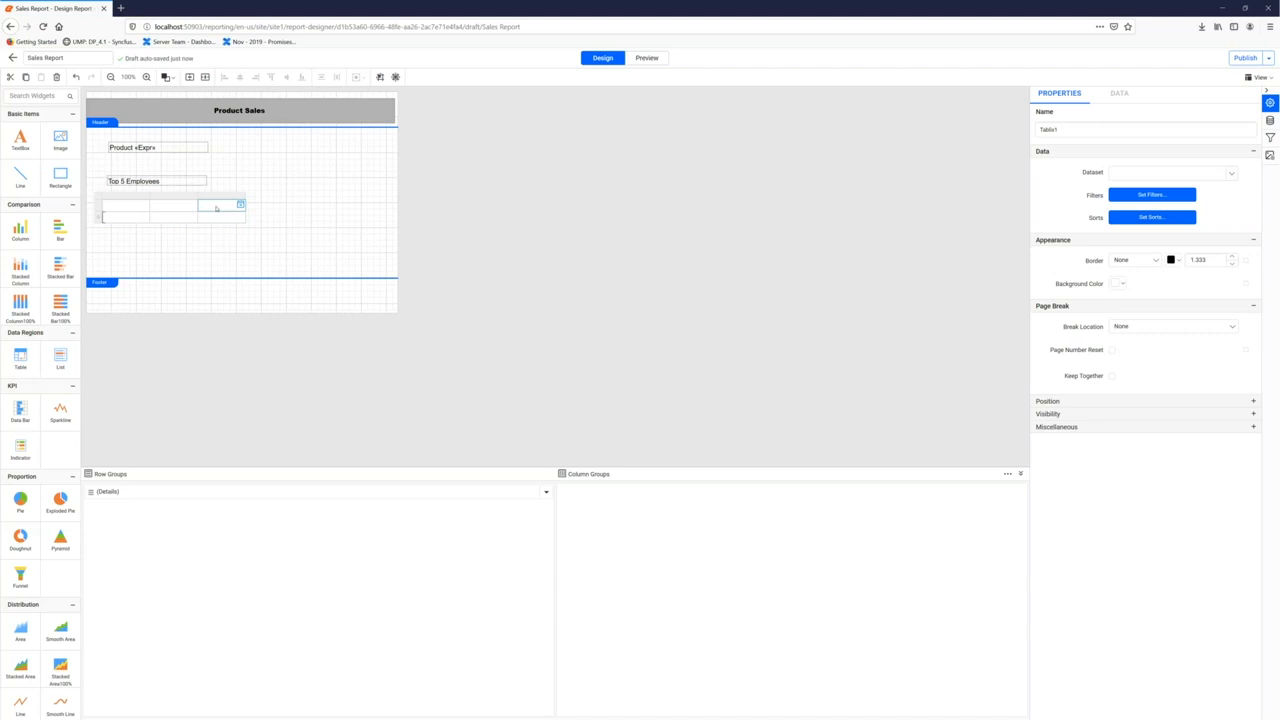
right_click(216, 208)
click(248, 331)
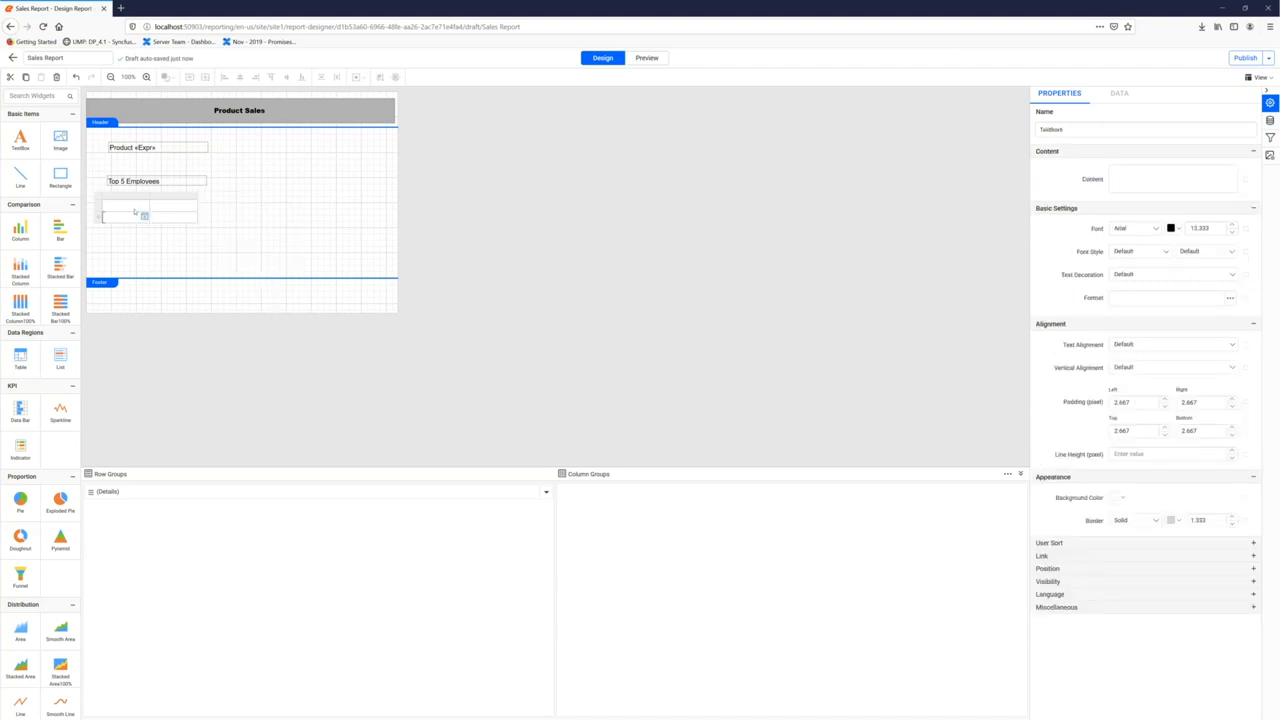
click(135, 209)
click(1127, 185)
text(Name)
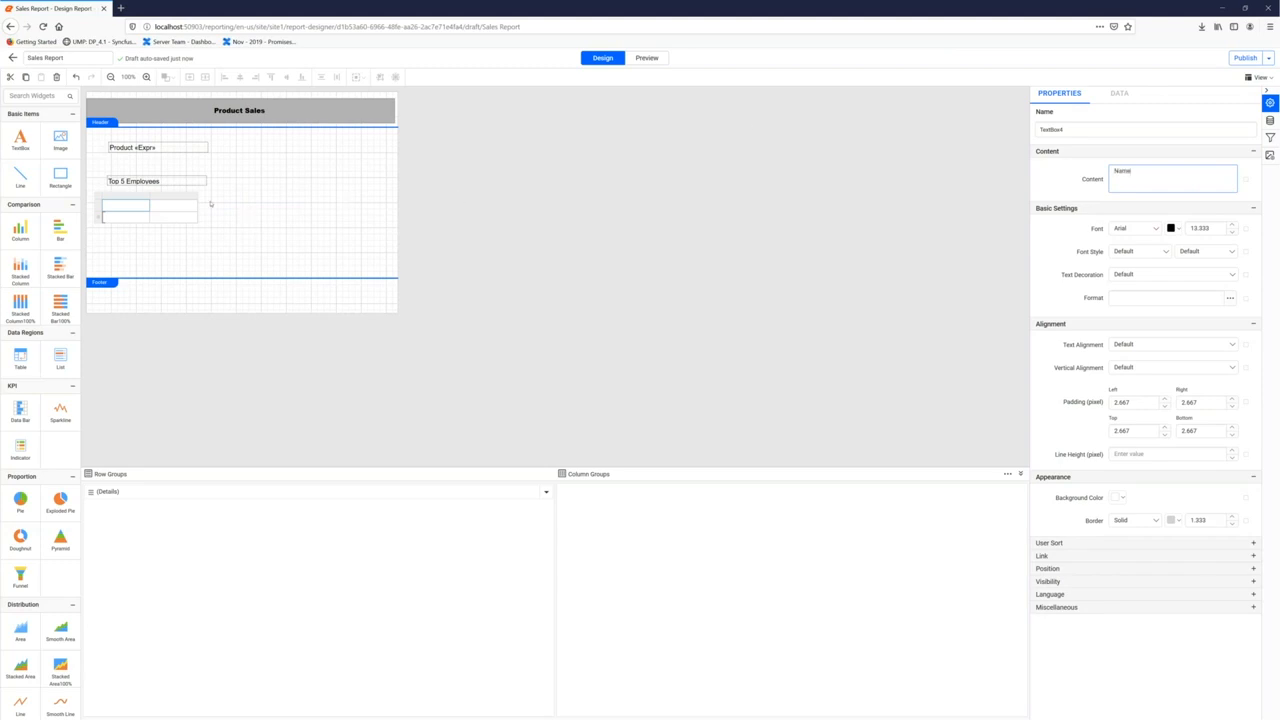
click(193, 205)
click(1131, 179)
text(Sales Am)
click(140, 217)
Bind the table's data cells to Employee FirstName and SaleAmount
click(146, 216)
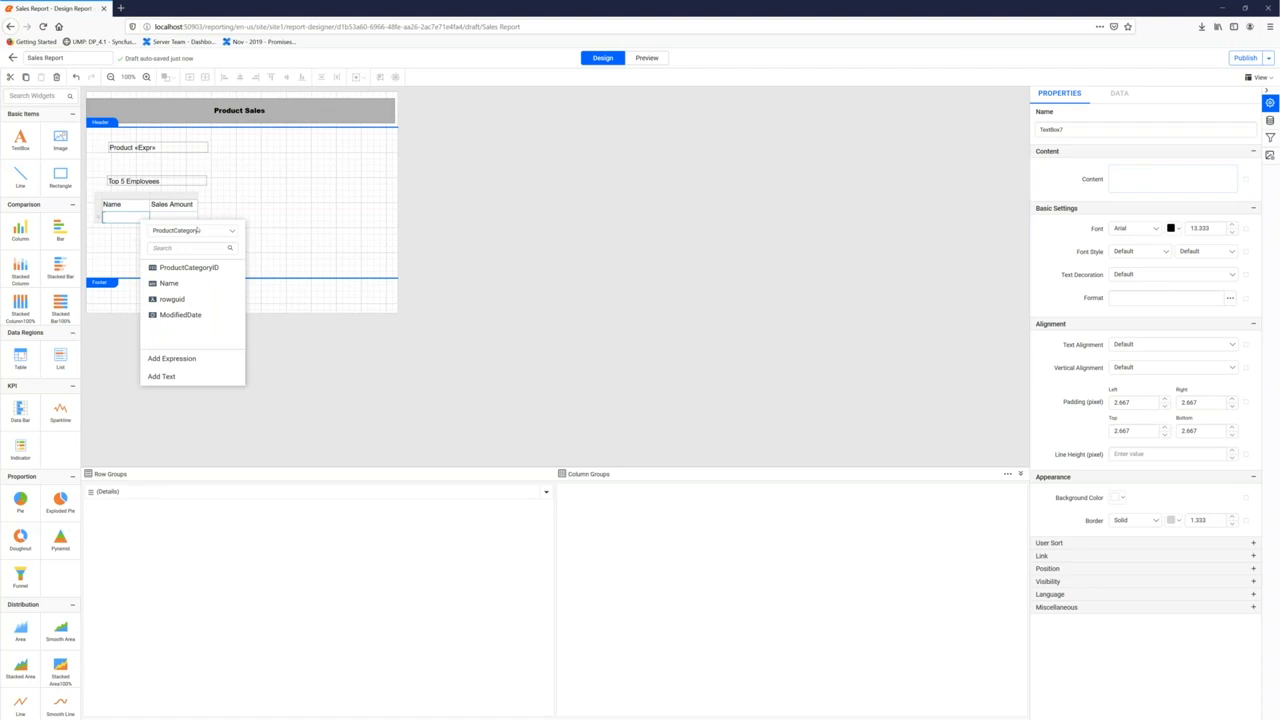
click(197, 230)
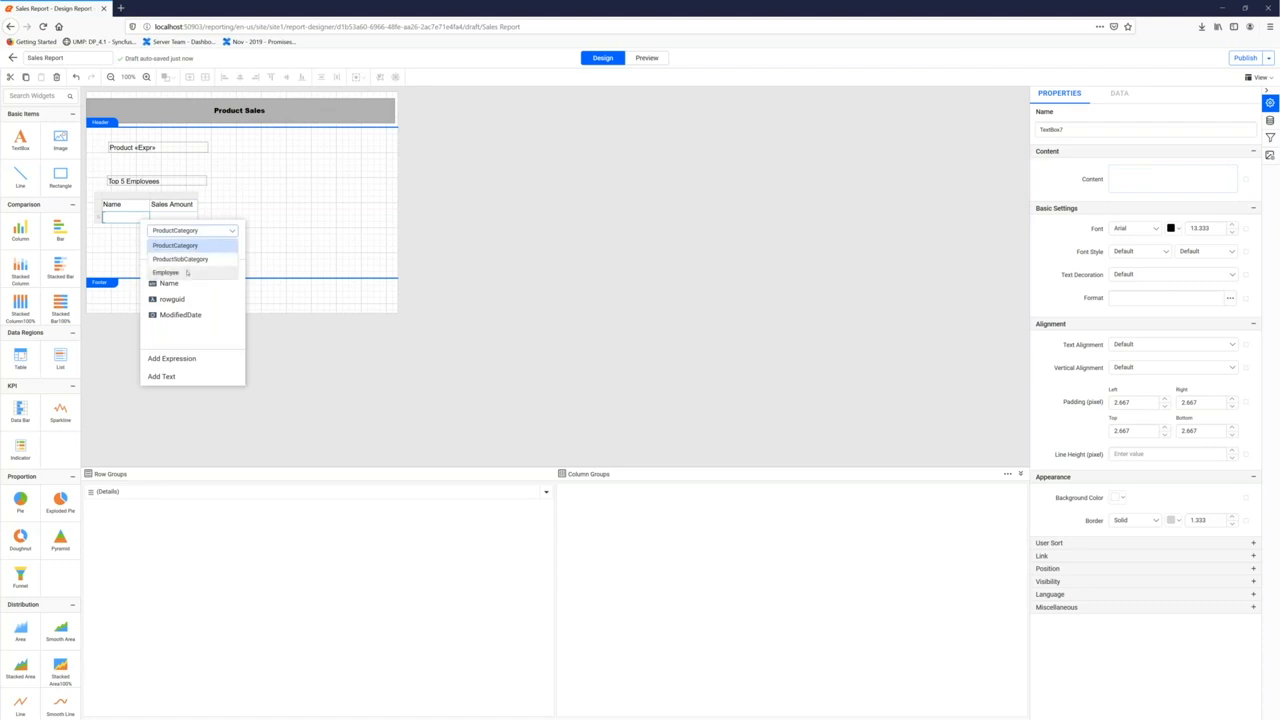
click(186, 272)
click(176, 274)
click(174, 217)
click(193, 216)
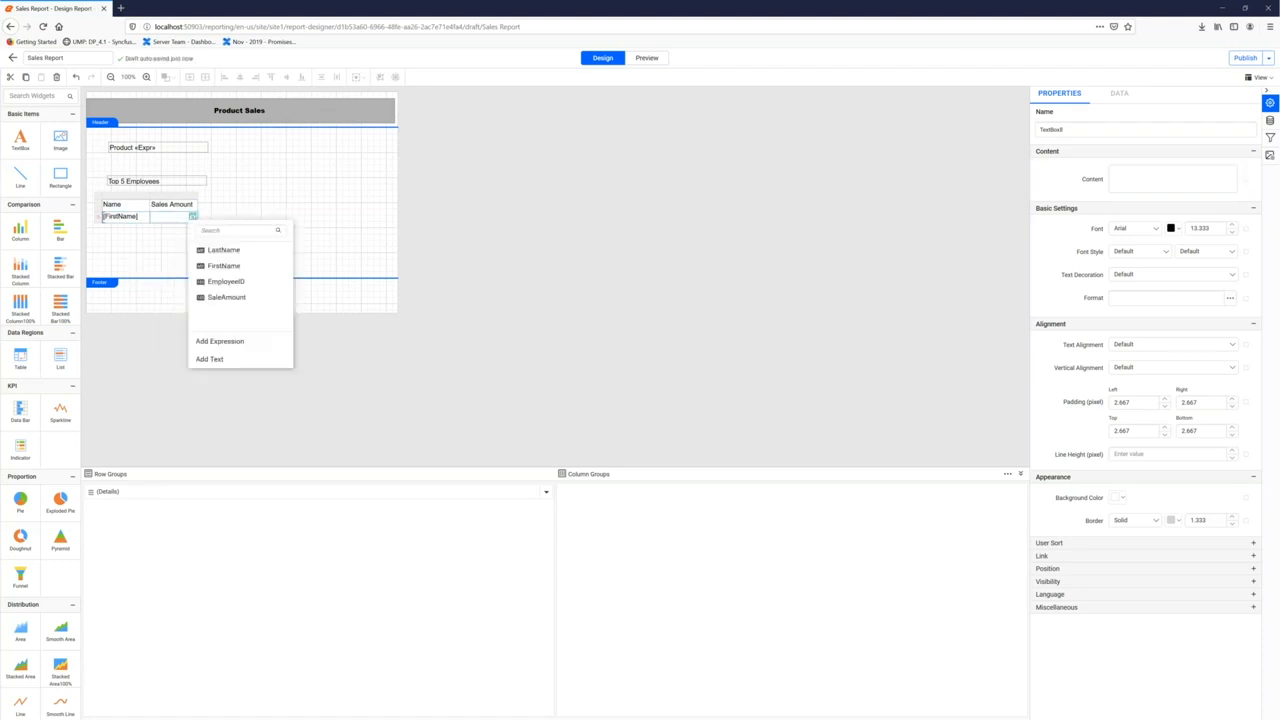
click(226, 297)
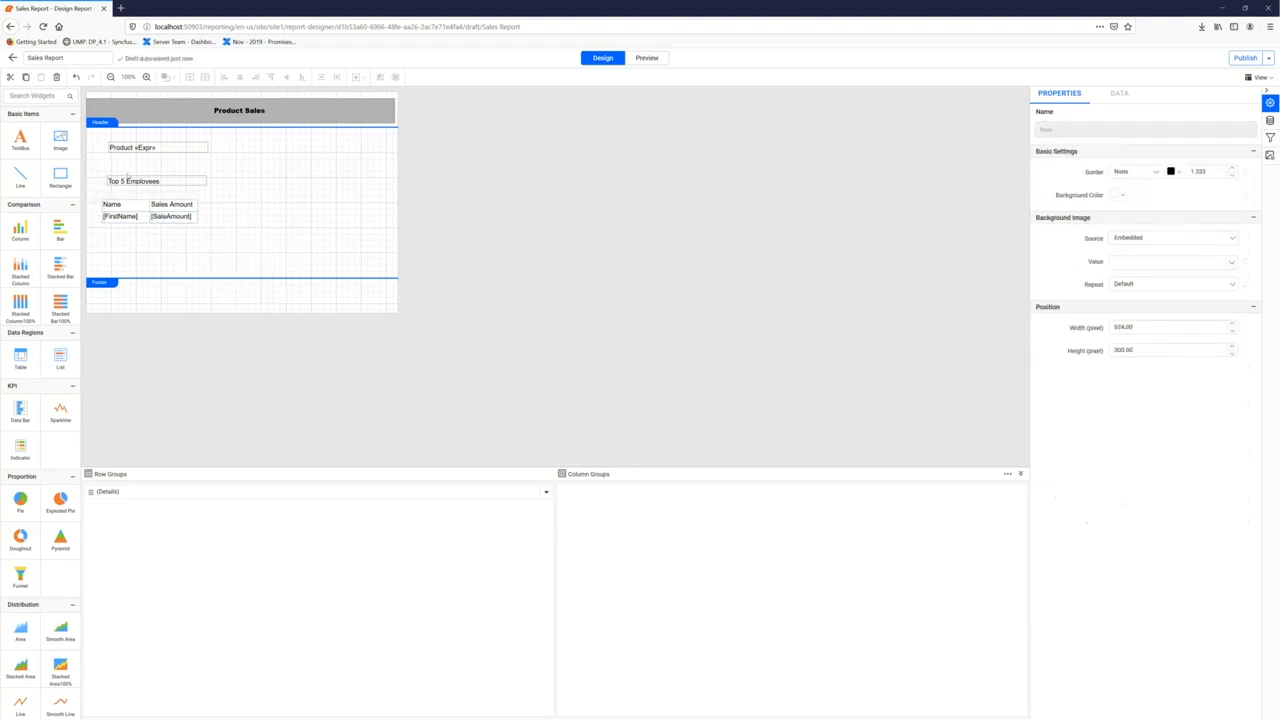
Place a Doughnut chart beside the table and resize it to fit
drag(210, 238, 227, 243)
click(255, 225)
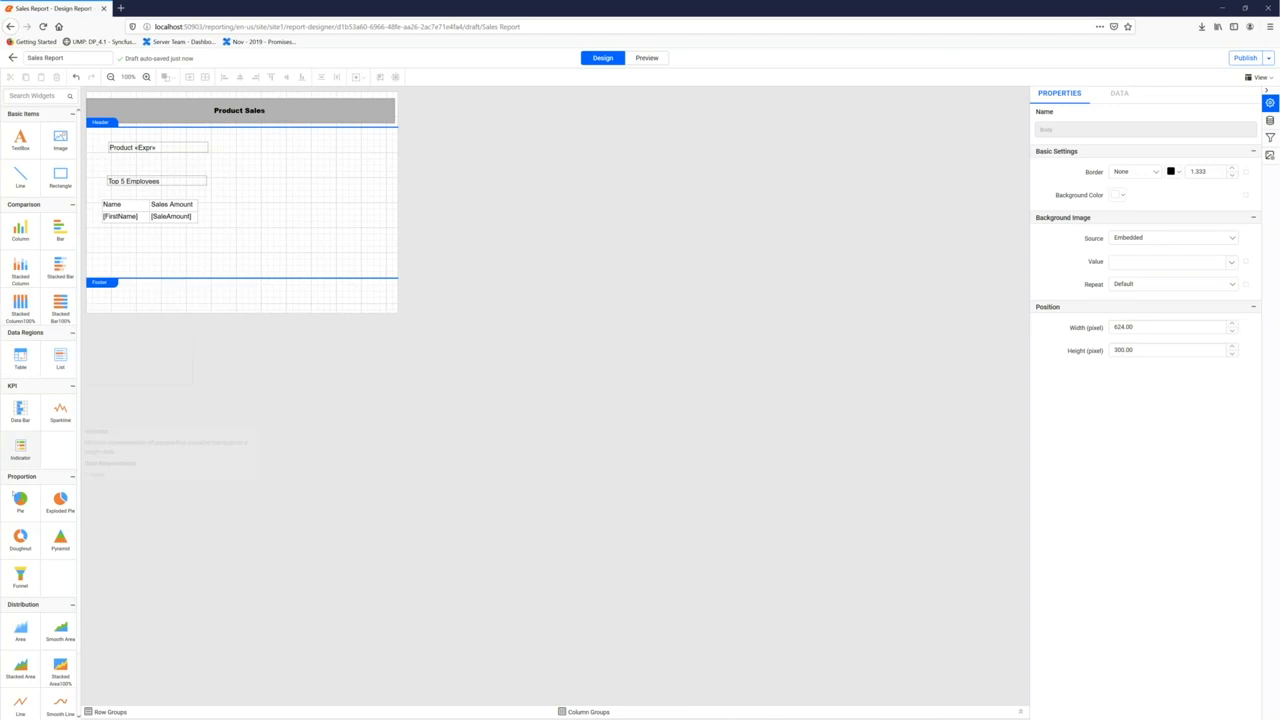
drag(20, 536, 239, 204)
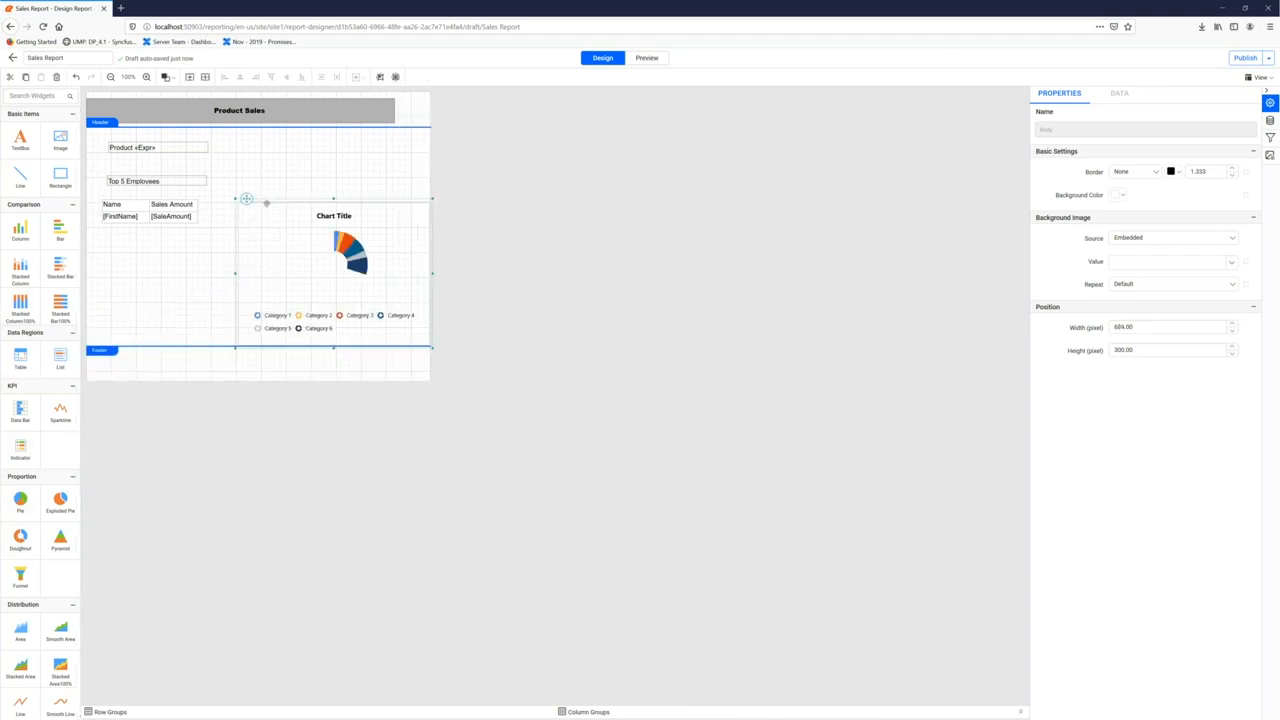
drag(414, 317, 408, 310)
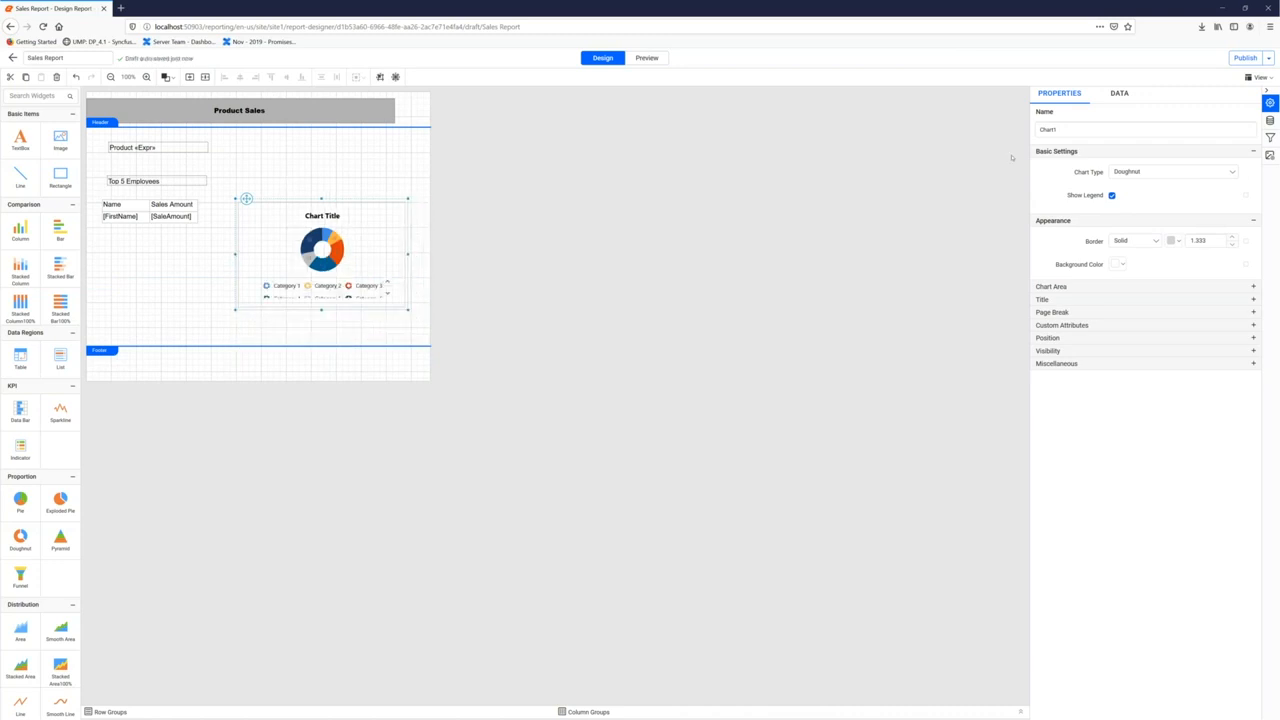
Bind the doughnut chart to the Employee dataset, with SaleAmount as values and FirstName as slices
click(1119, 92)
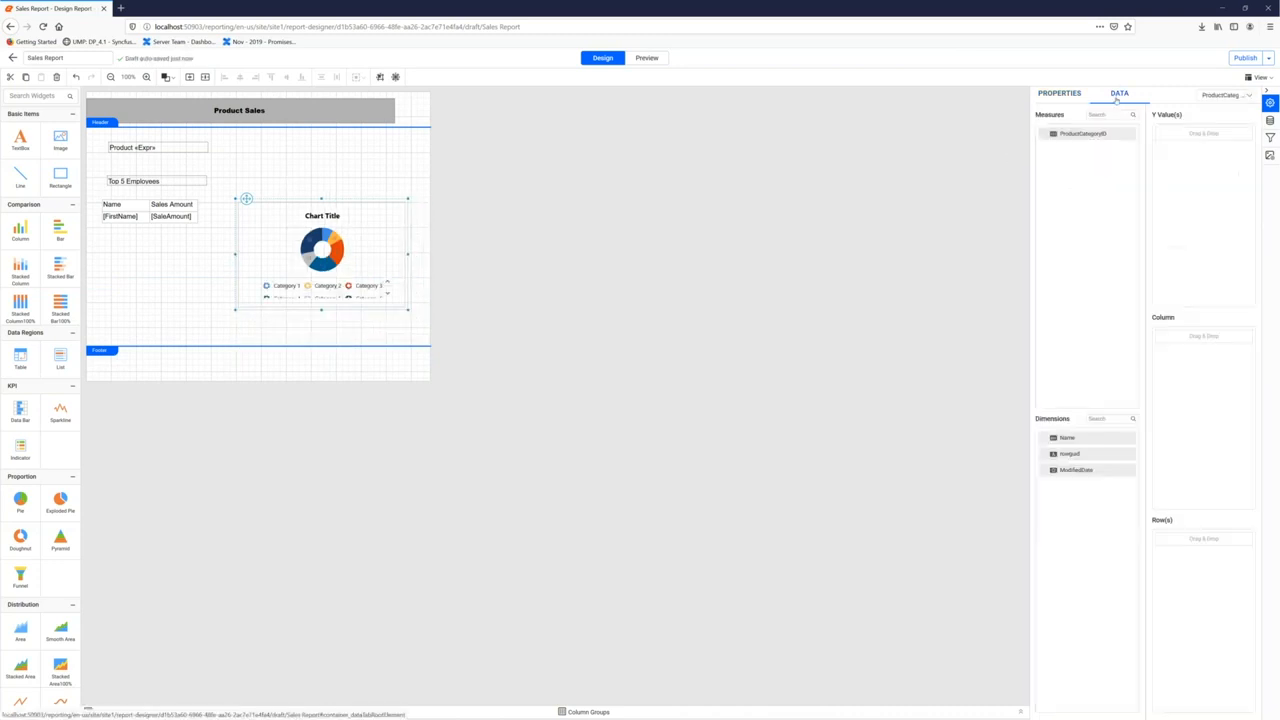
click(1221, 96)
click(1220, 123)
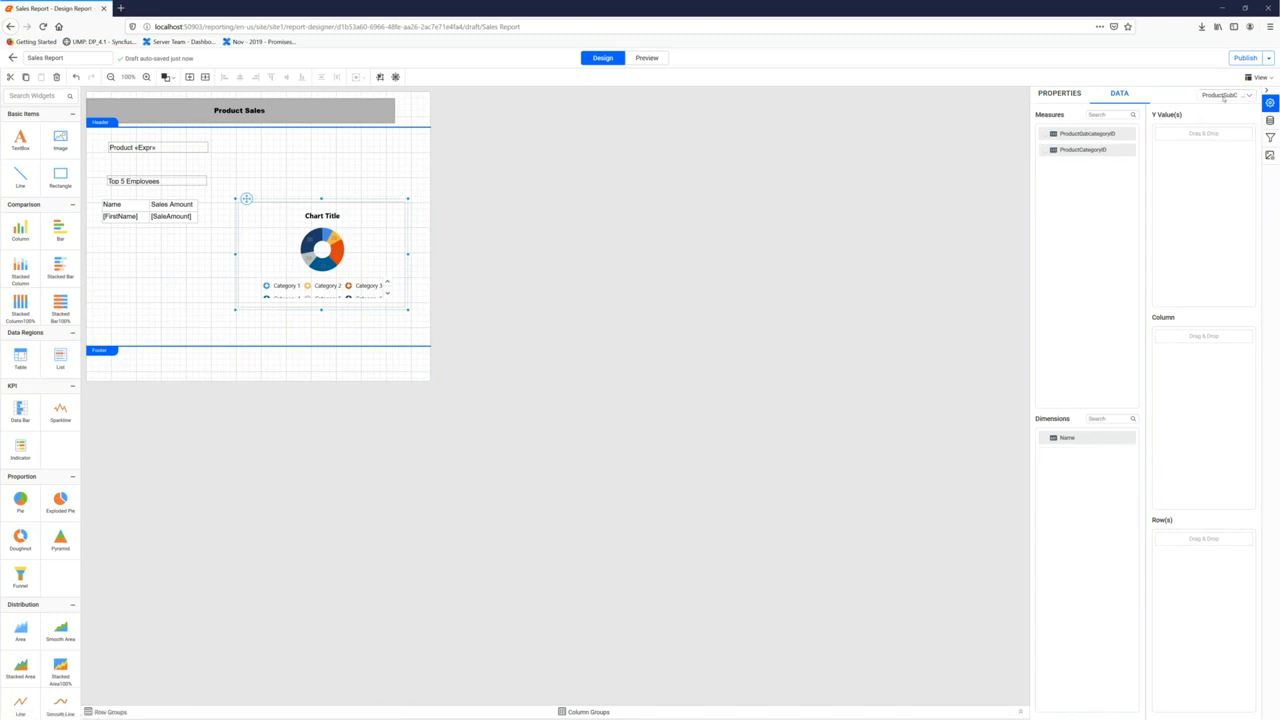
click(1220, 137)
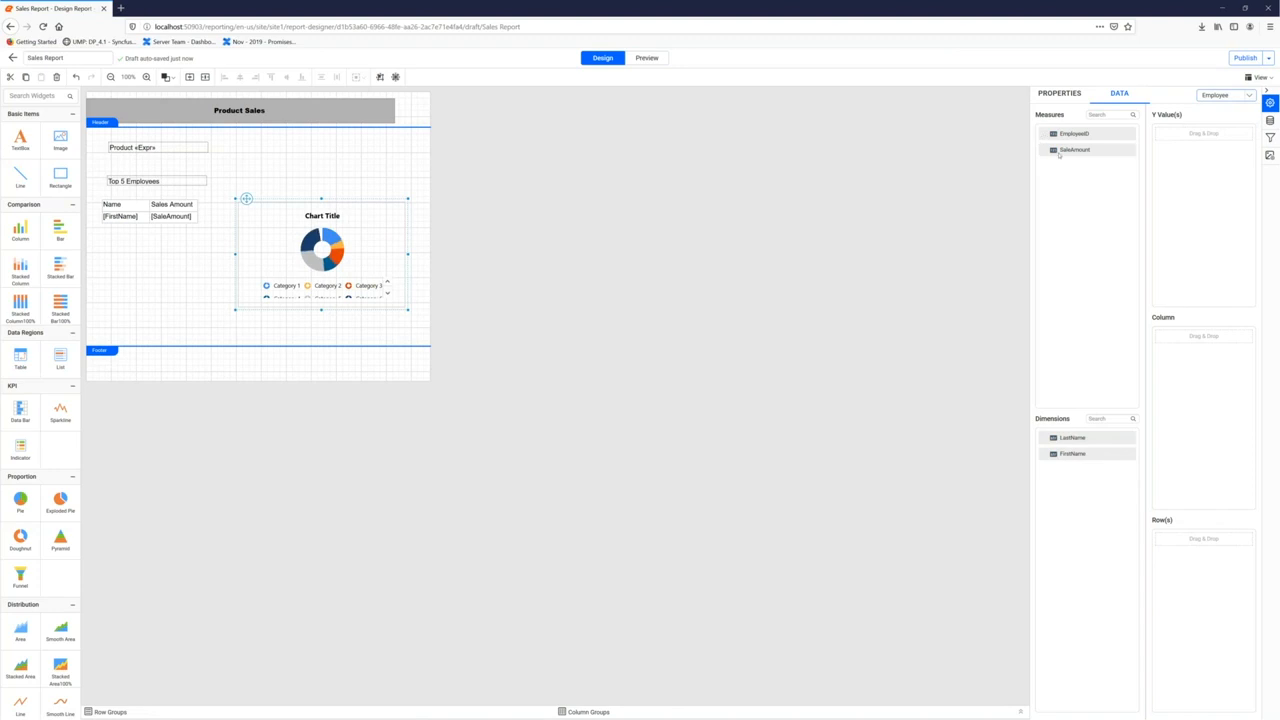
drag(1072, 149, 1185, 132)
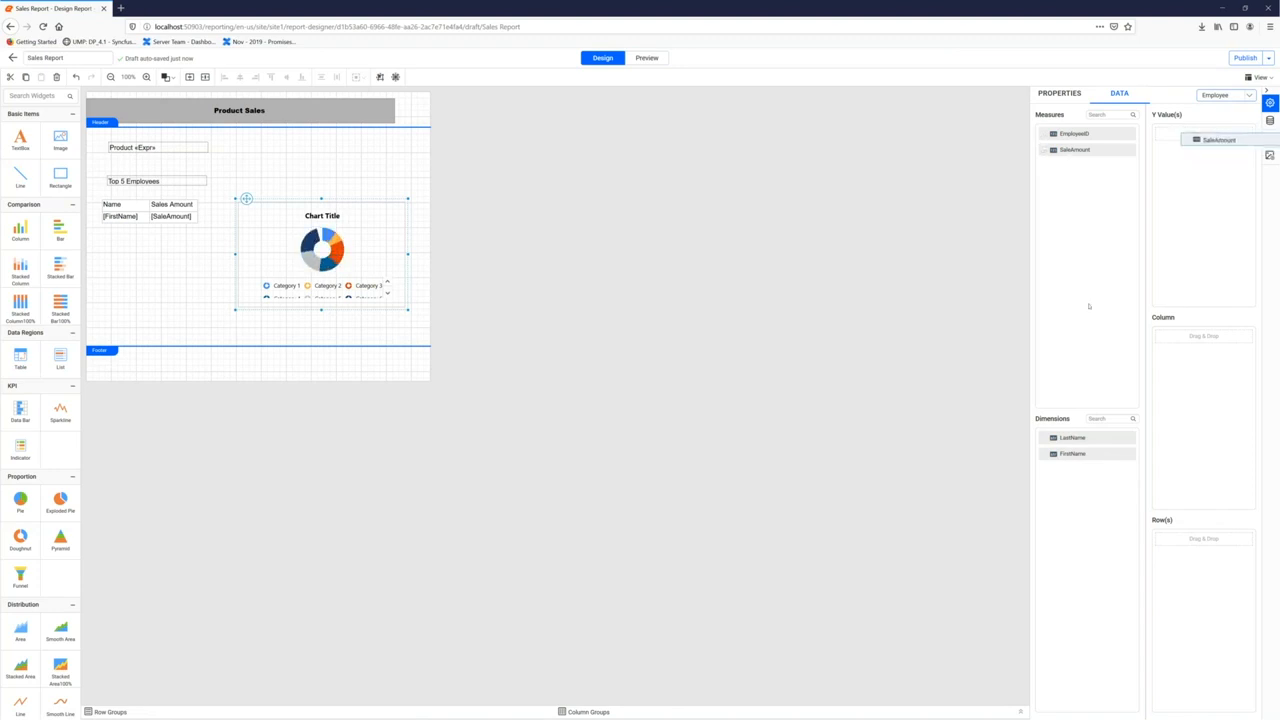
drag(1078, 457, 1185, 337)
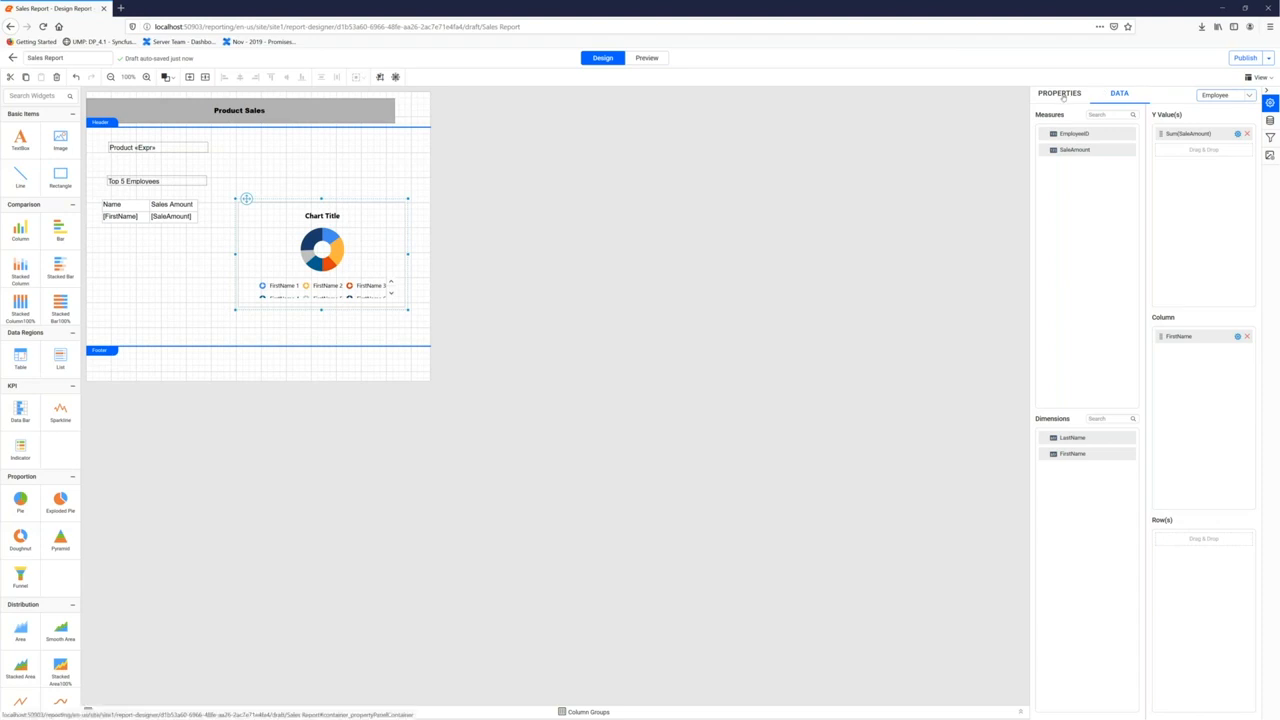
click(1061, 94)
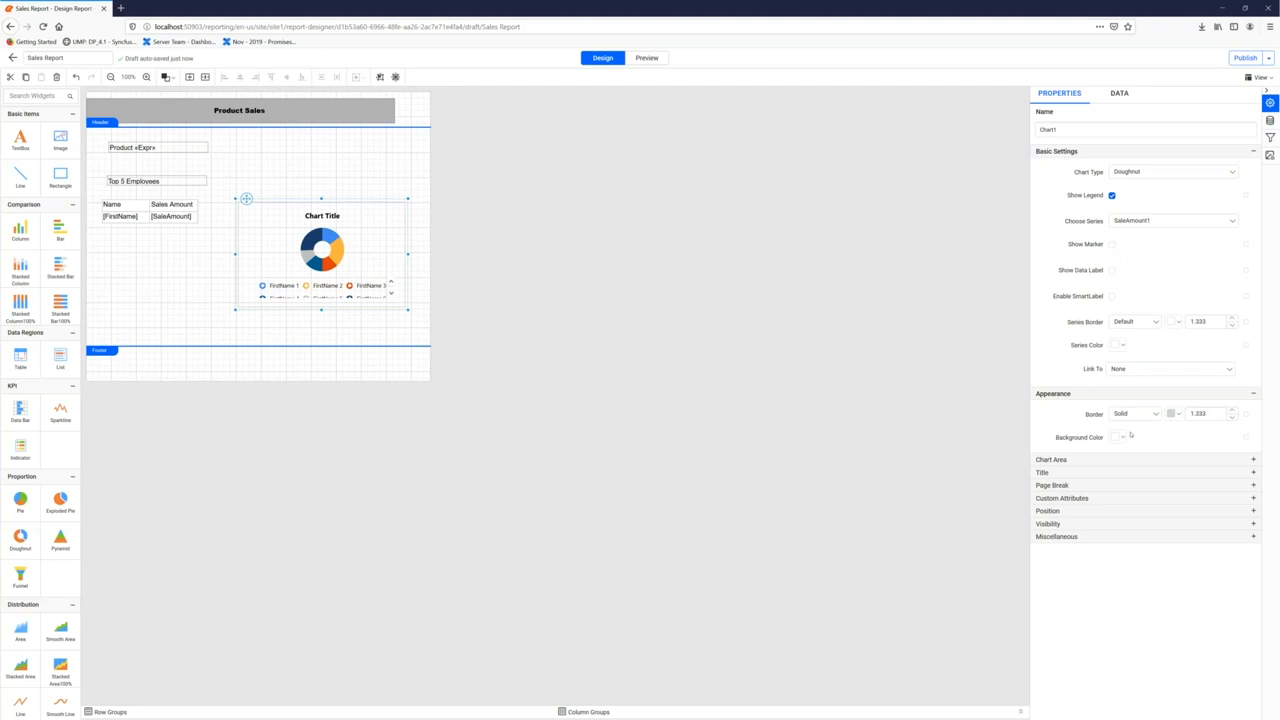
Change the doughnut chart's colour palette to Berry
click(1051, 459)
click(1172, 480)
scroll(1140, 540, down, 2)
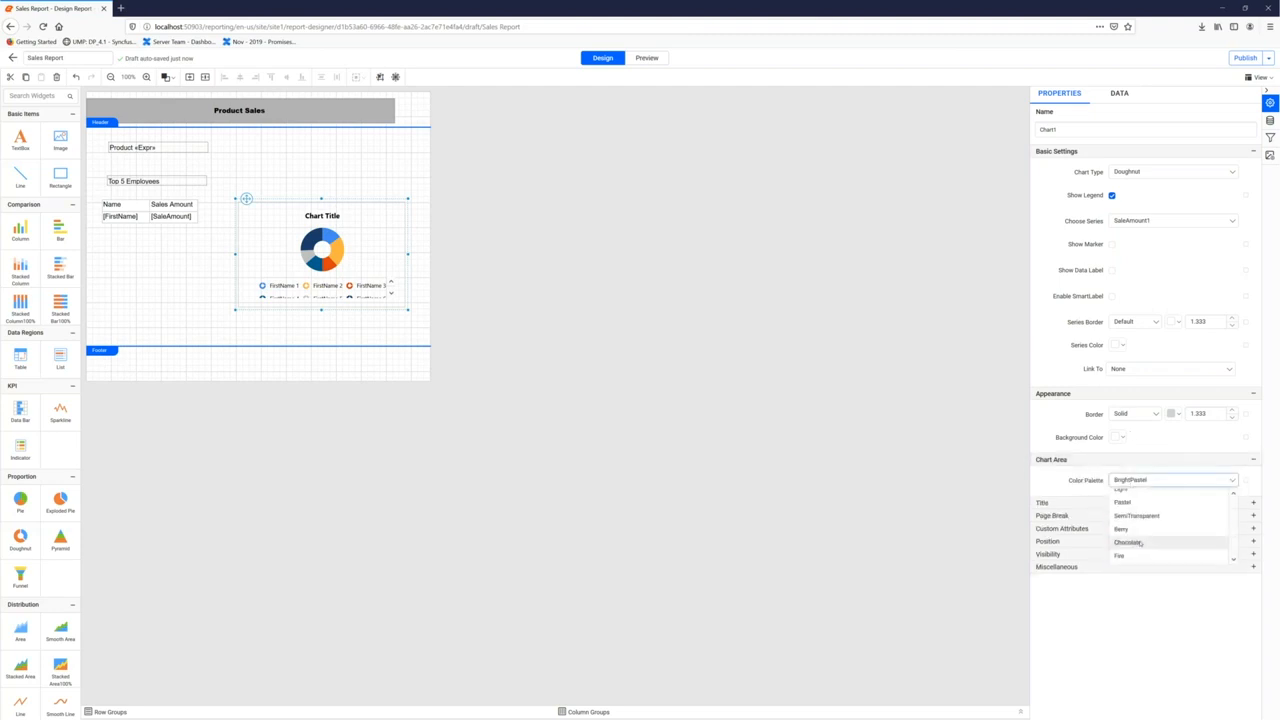
click(1130, 529)
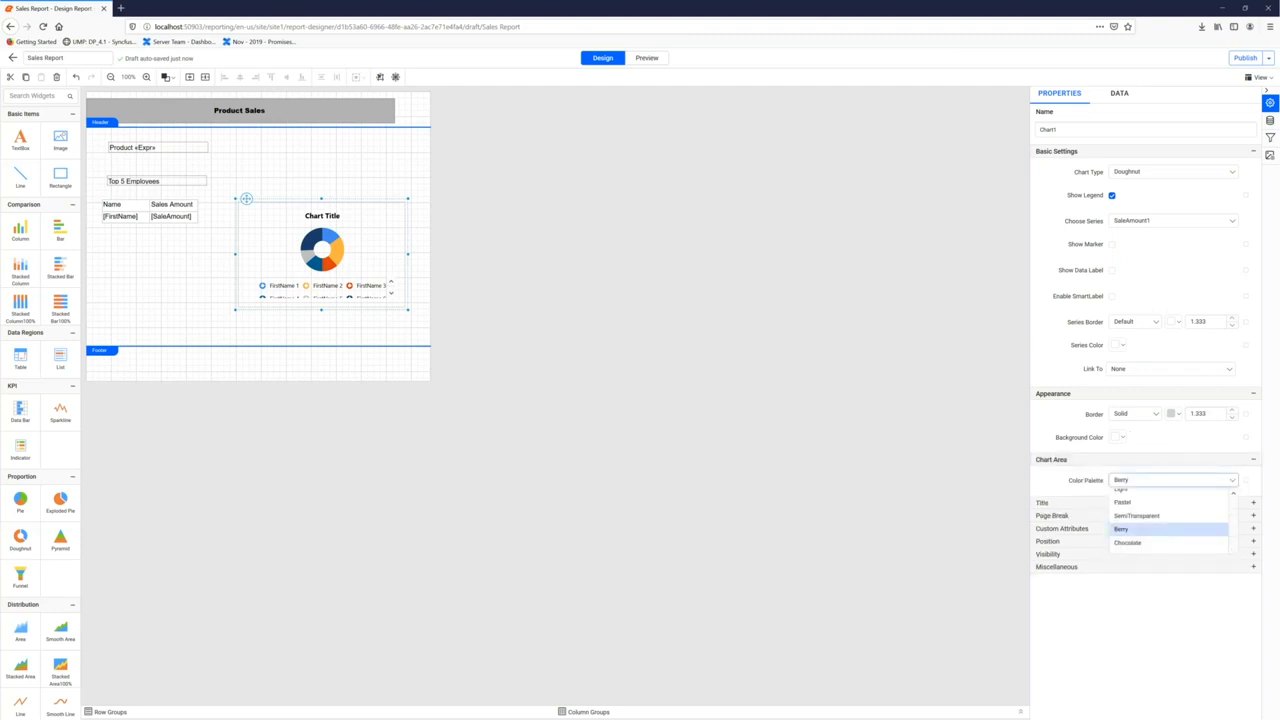
Turn on the doughnut's data labels with white text
click(1112, 270)
click(1246, 270)
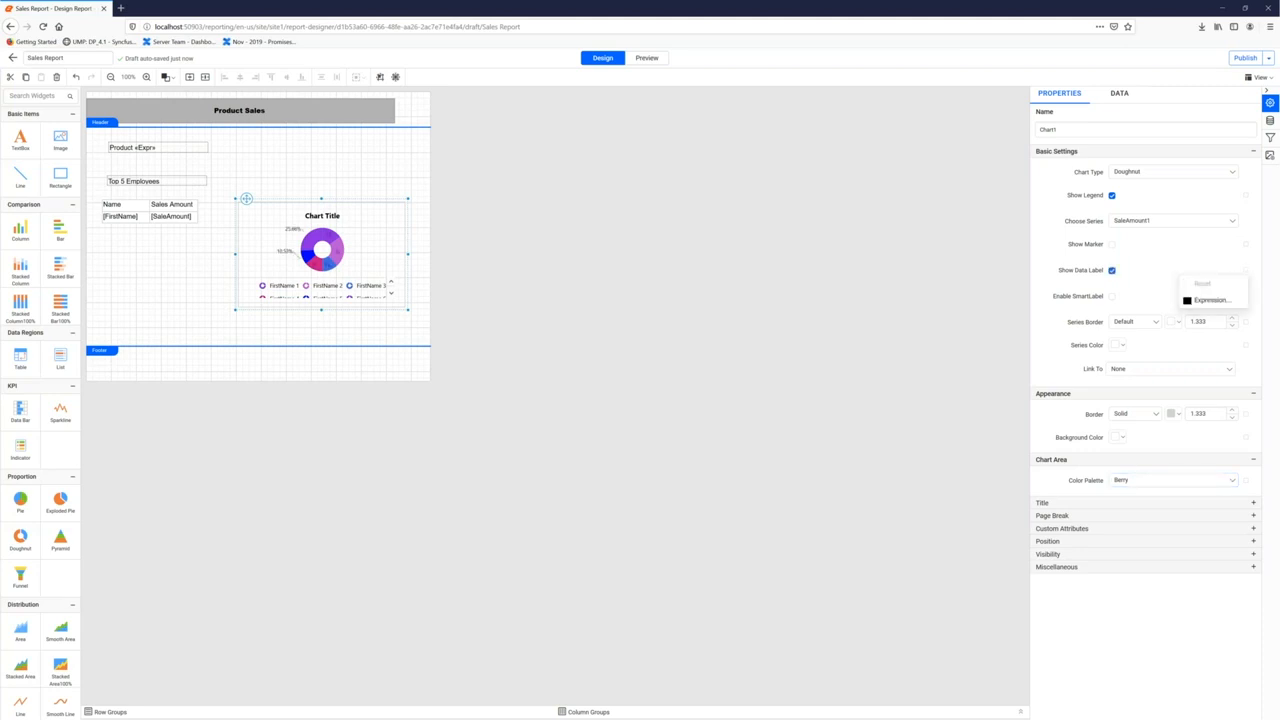
click(1210, 316)
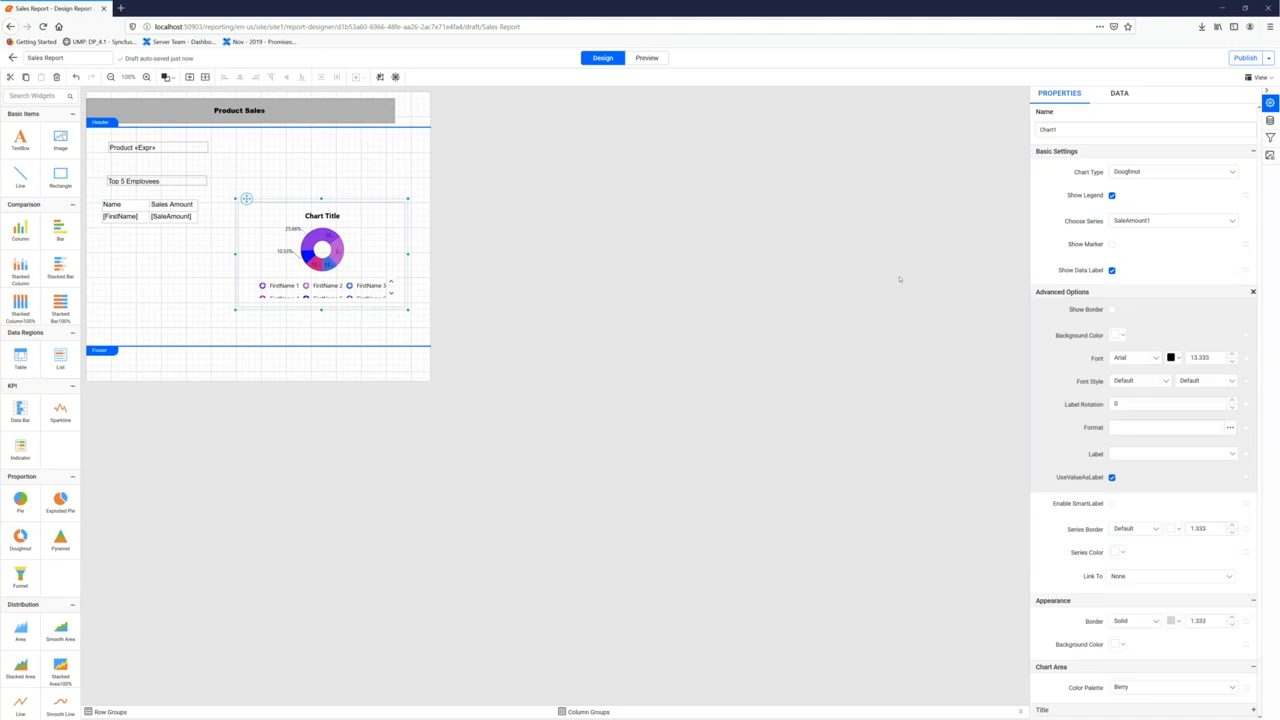
click(1180, 362)
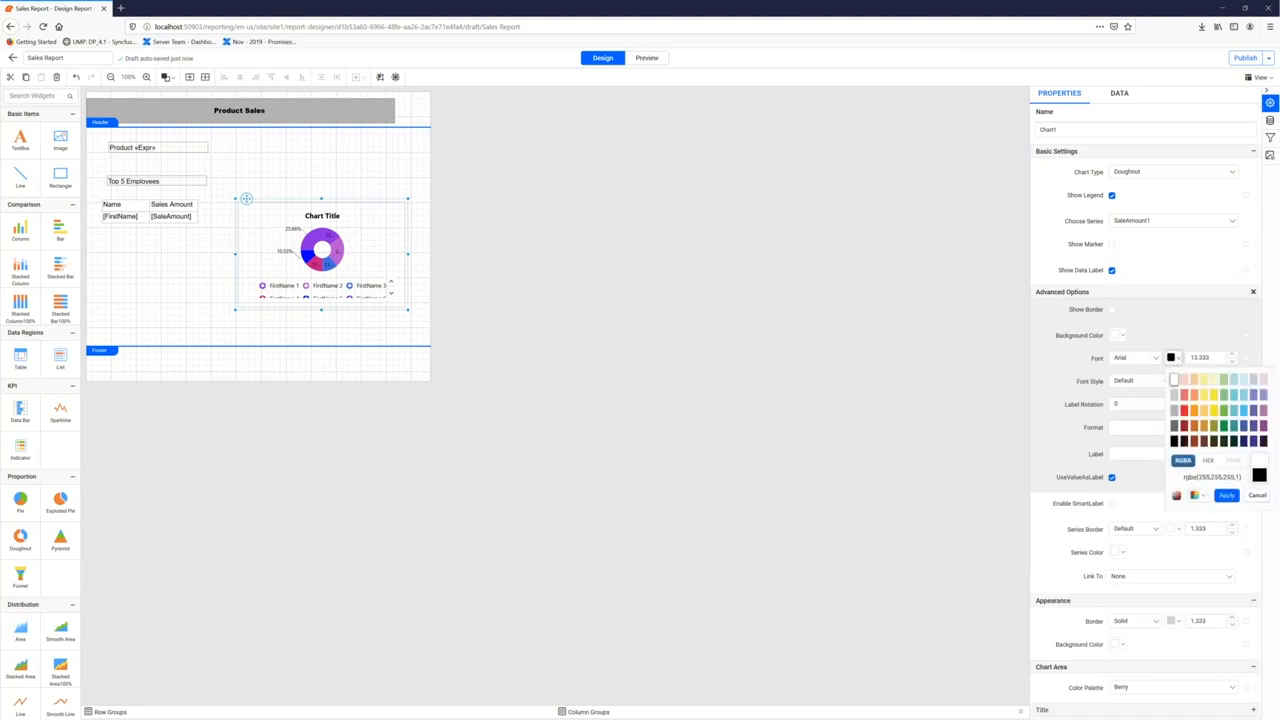
click(1226, 491)
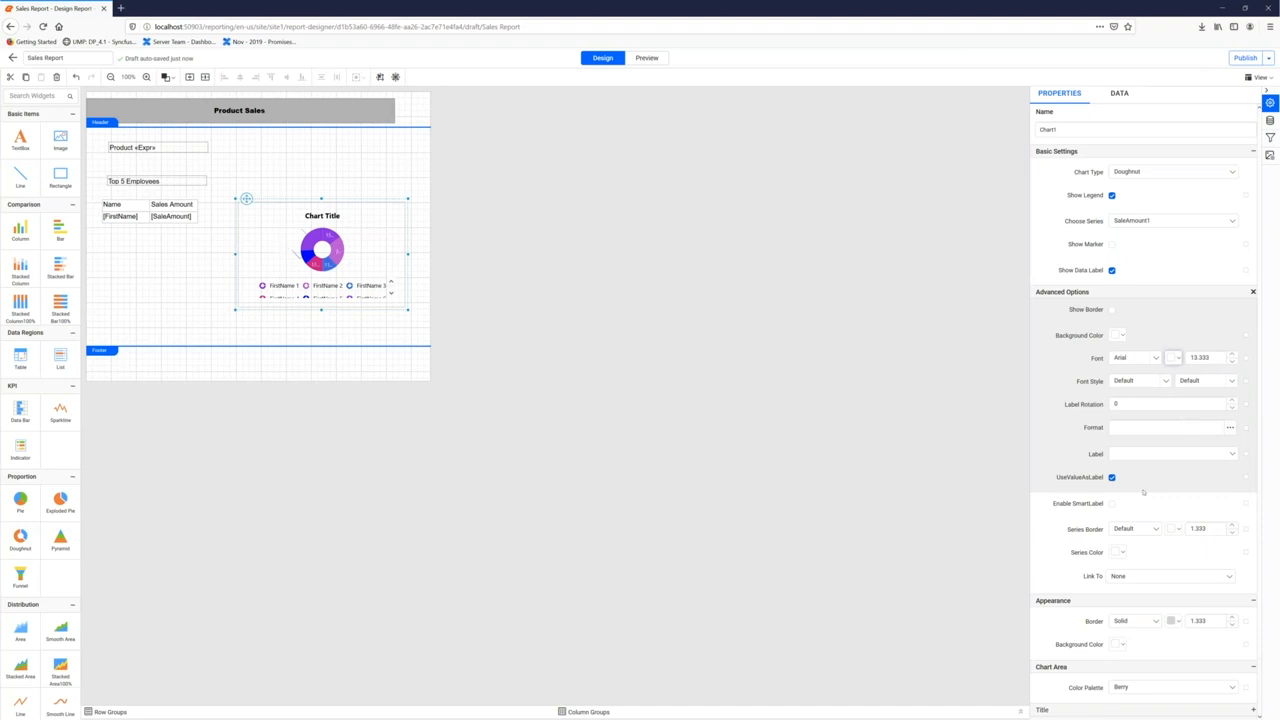
Remove the border around the doughnut slices
scroll(1155, 507, down, 1)
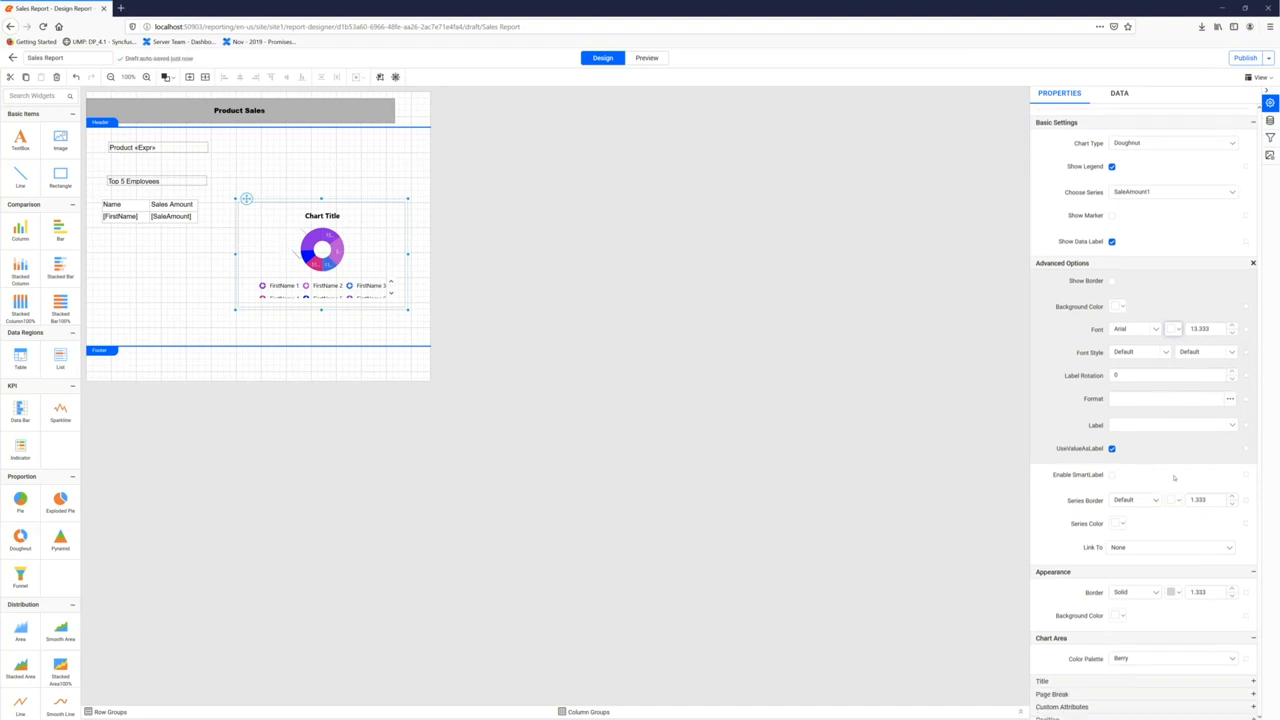
scroll(1172, 480, down, 1)
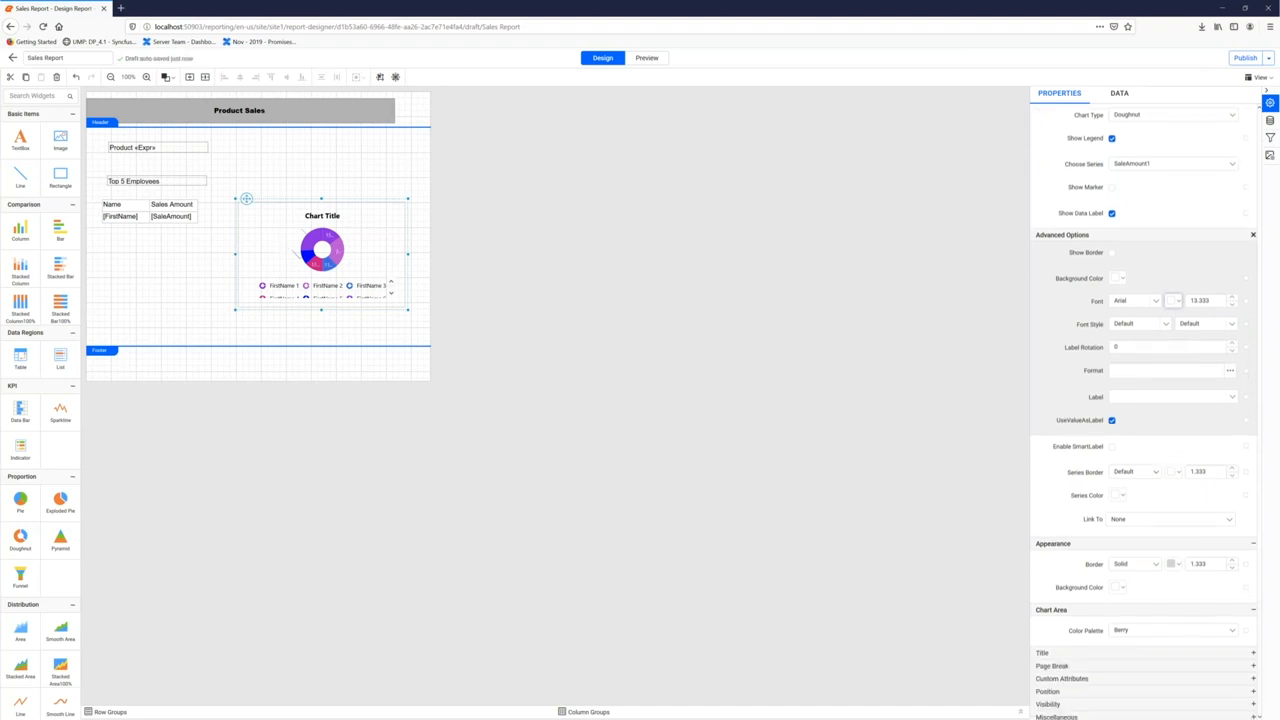
click(1133, 474)
click(1124, 501)
Replace the chart title 'Chart Title' with 'Top 5 Employees'
scroll(1122, 519, down, 1)
click(336, 222)
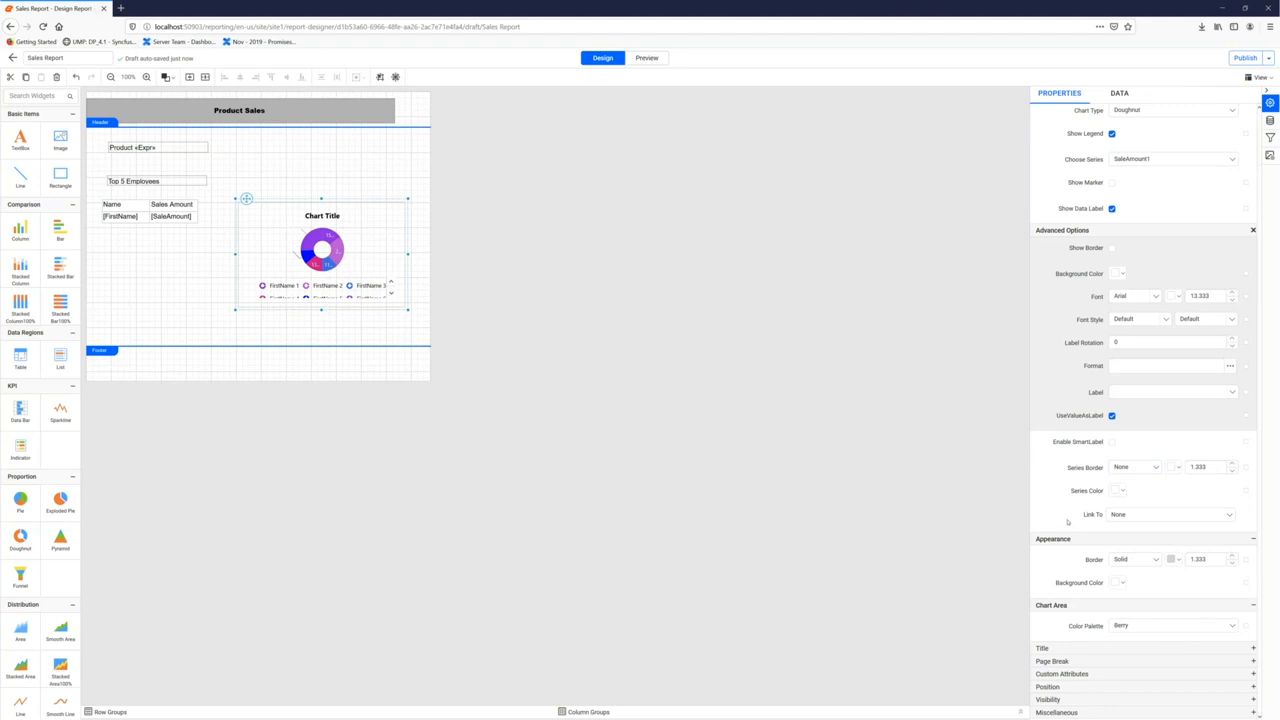
click(1083, 647)
scroll(1156, 688, down, 1)
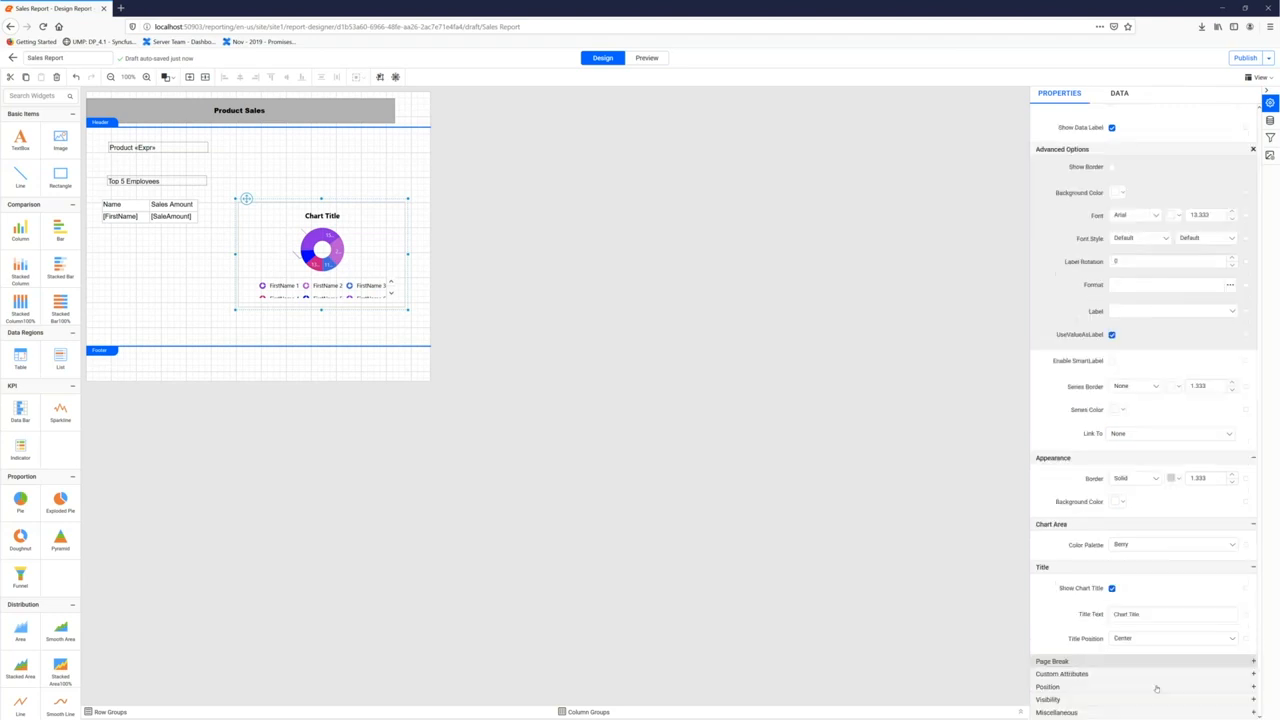
click(1147, 613)
text(Top 5 Empl)
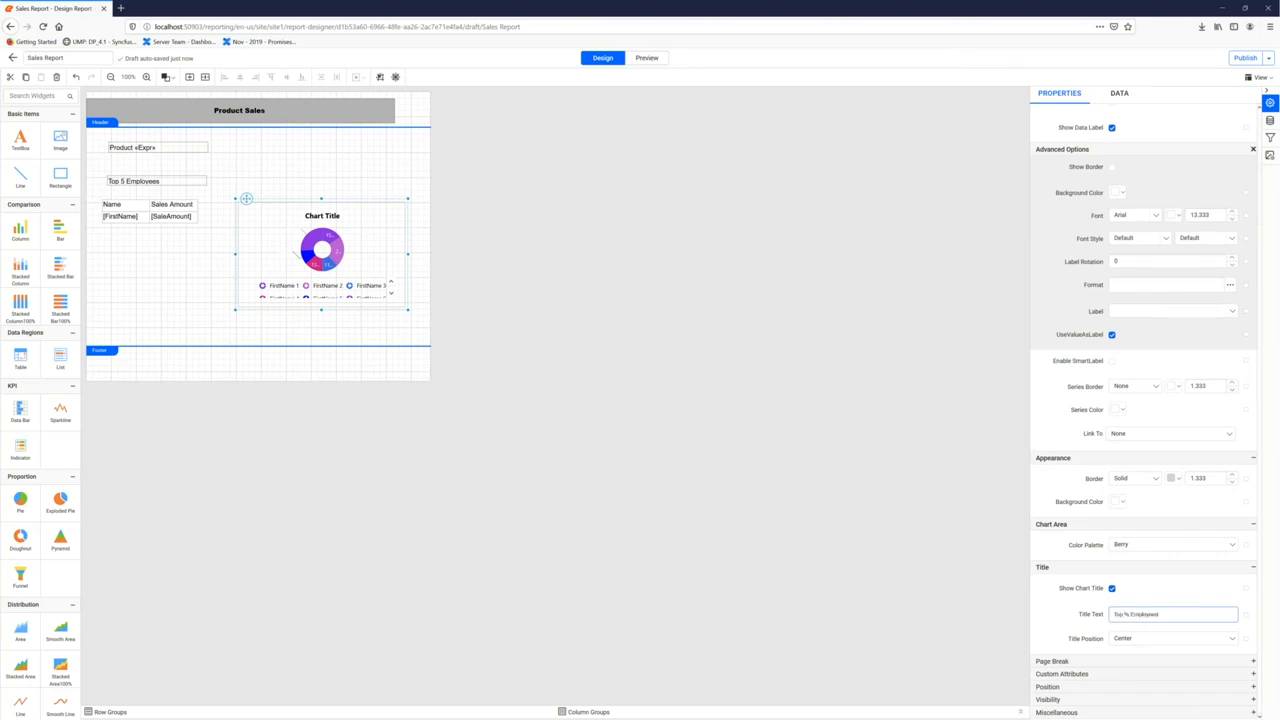
key(BackSpace)
click(933, 360)
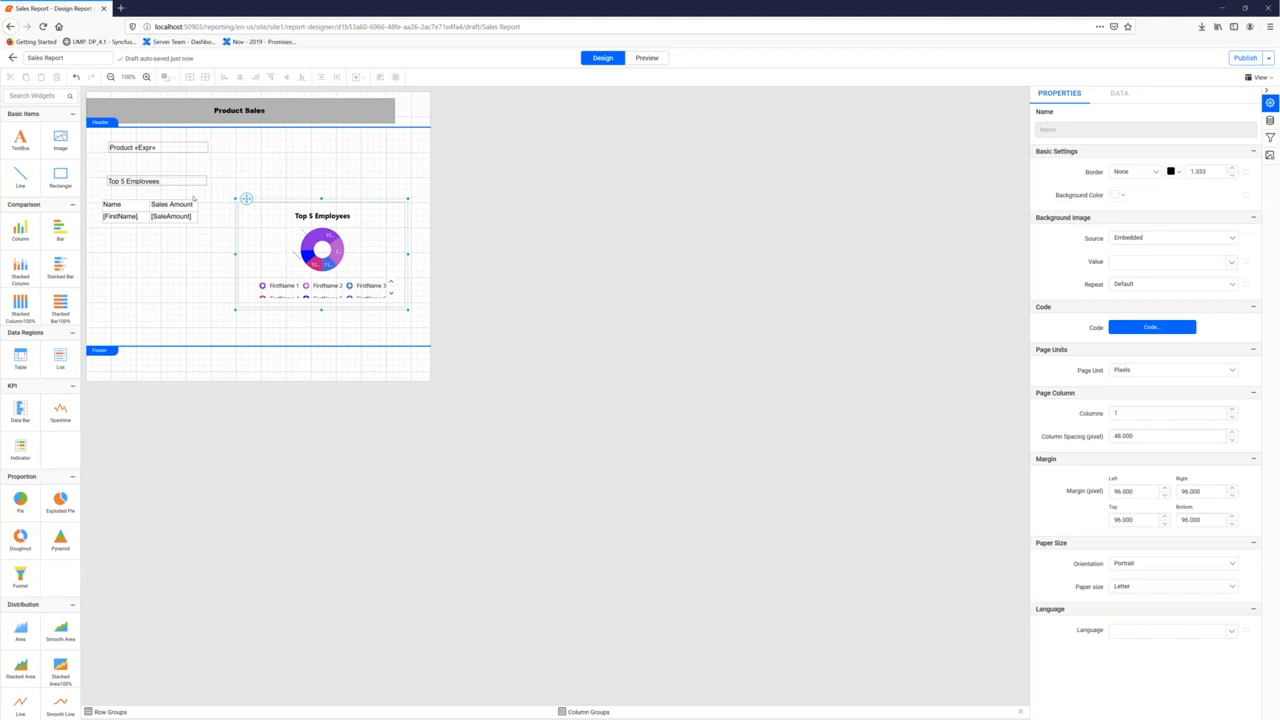
Give the table's Name/Sales Amount header row a light-blue background and white text
click(194, 198)
click(124, 201)
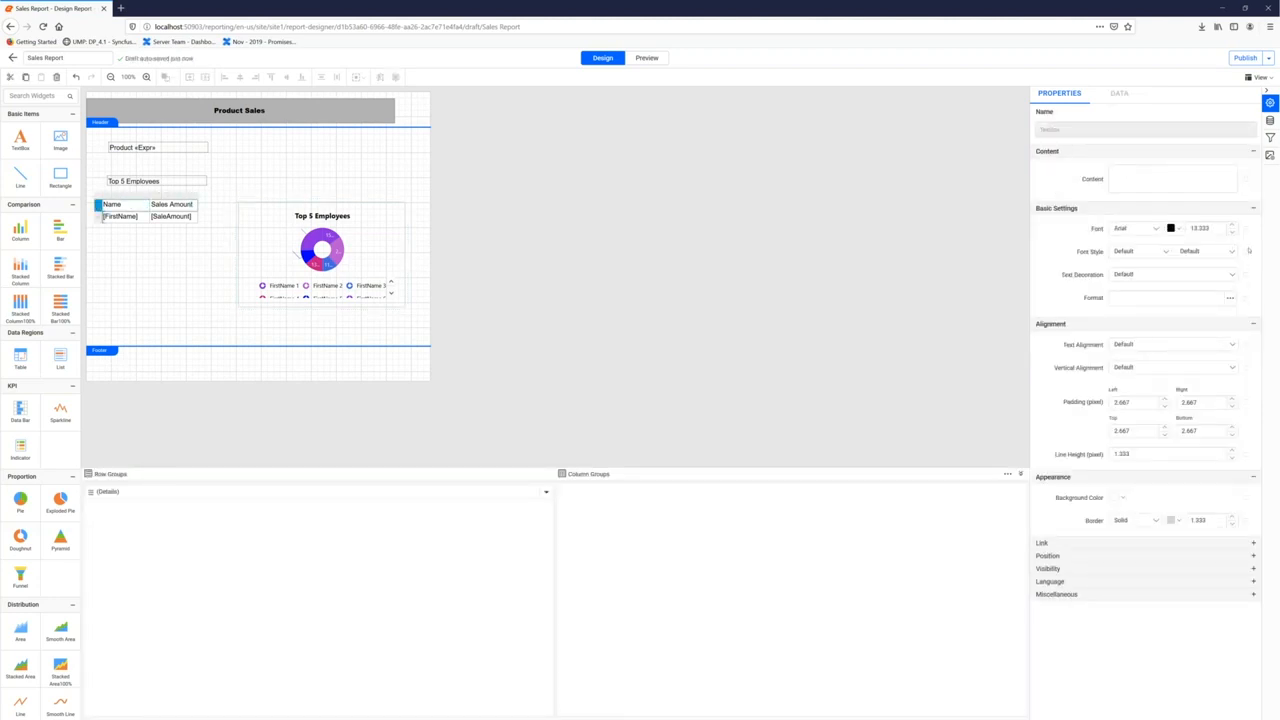
click(1121, 497)
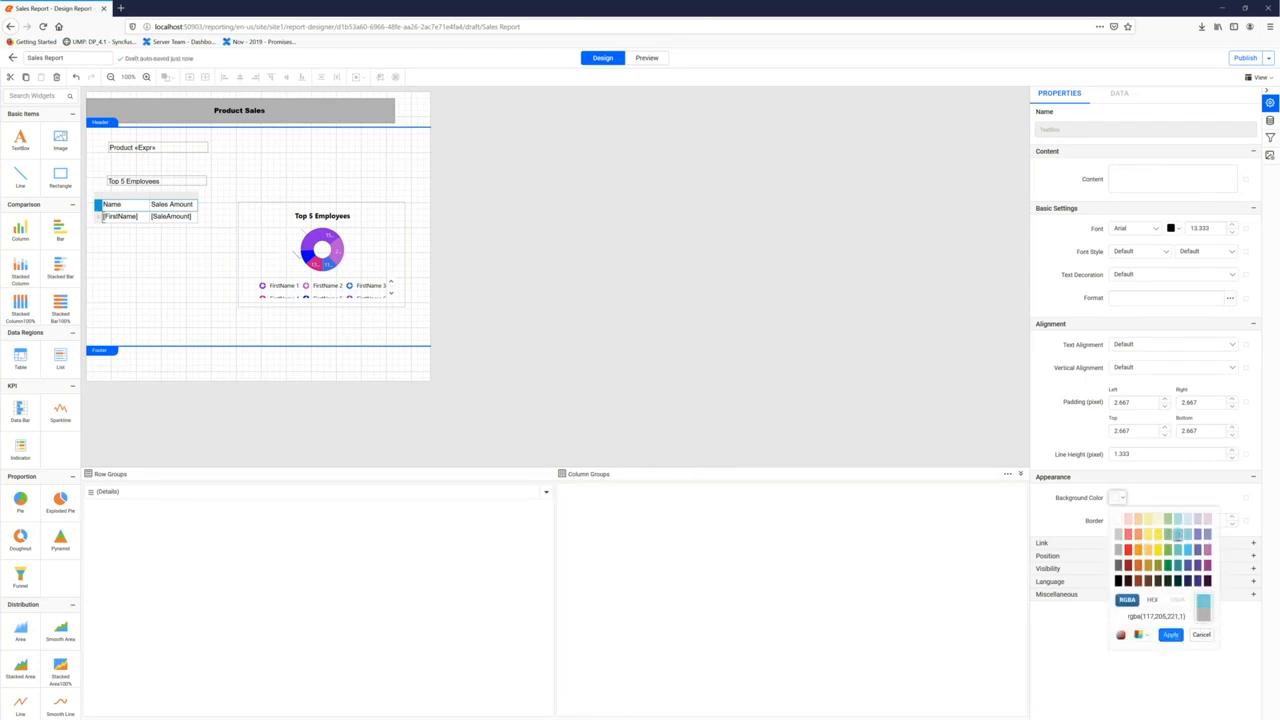
click(1170, 634)
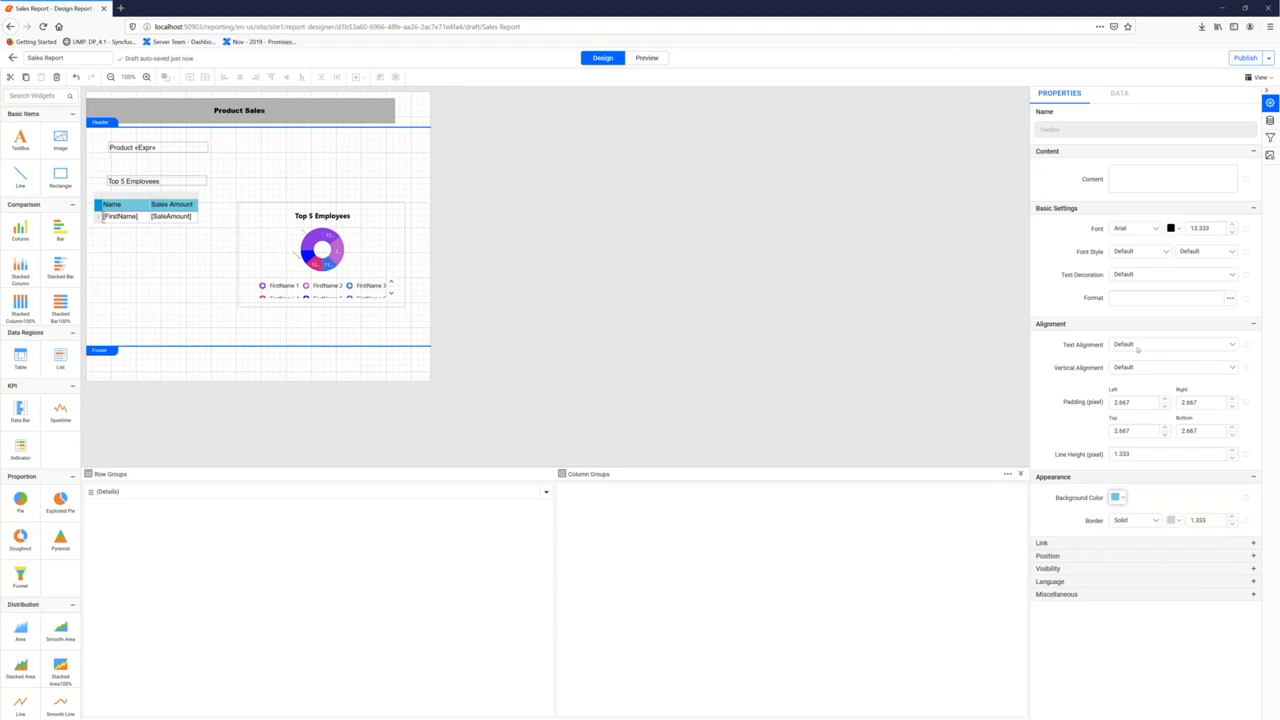
click(1177, 229)
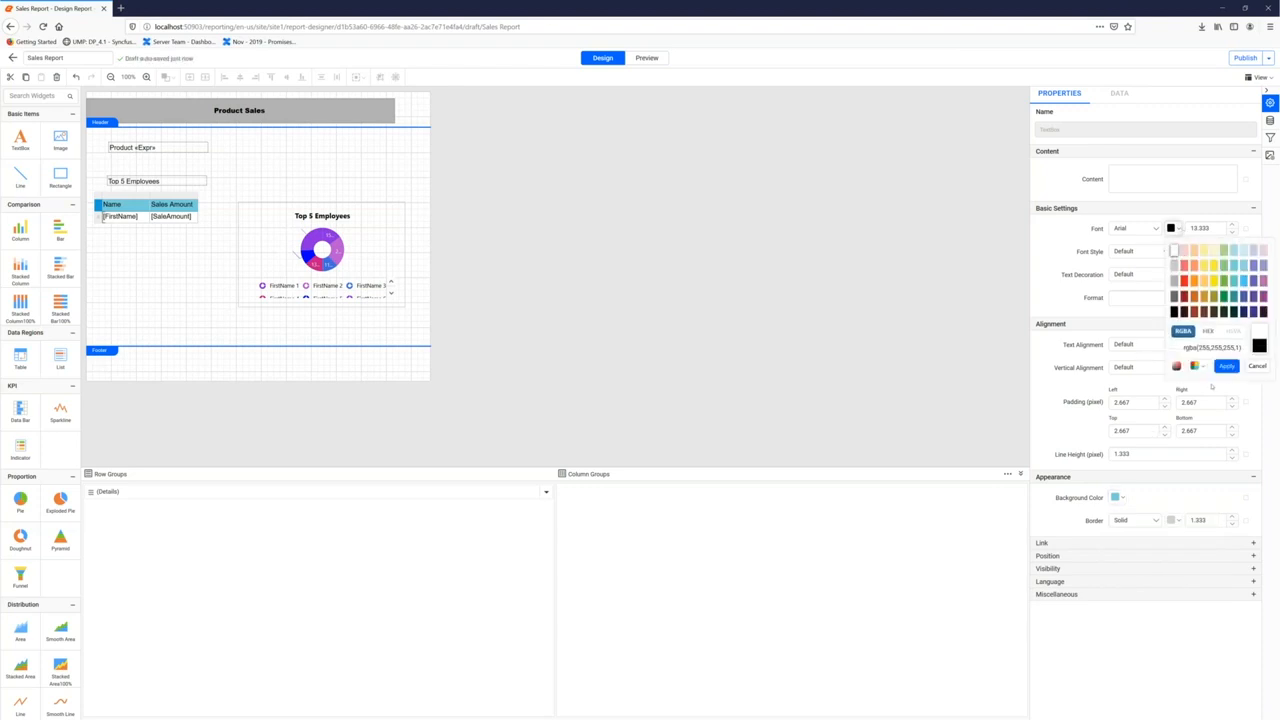
click(1227, 366)
click(184, 233)
click(112, 181)
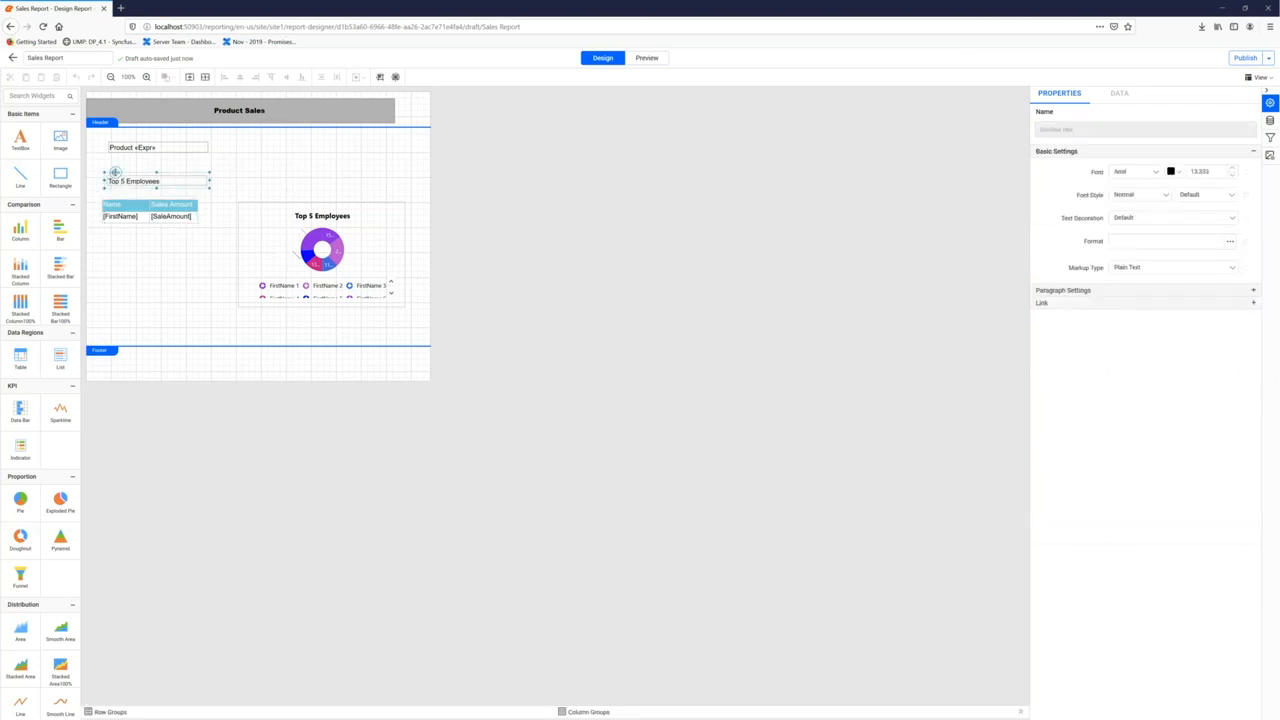
Widen the Top 5 Employees heading textbox across the page
drag(116, 172, 111, 172)
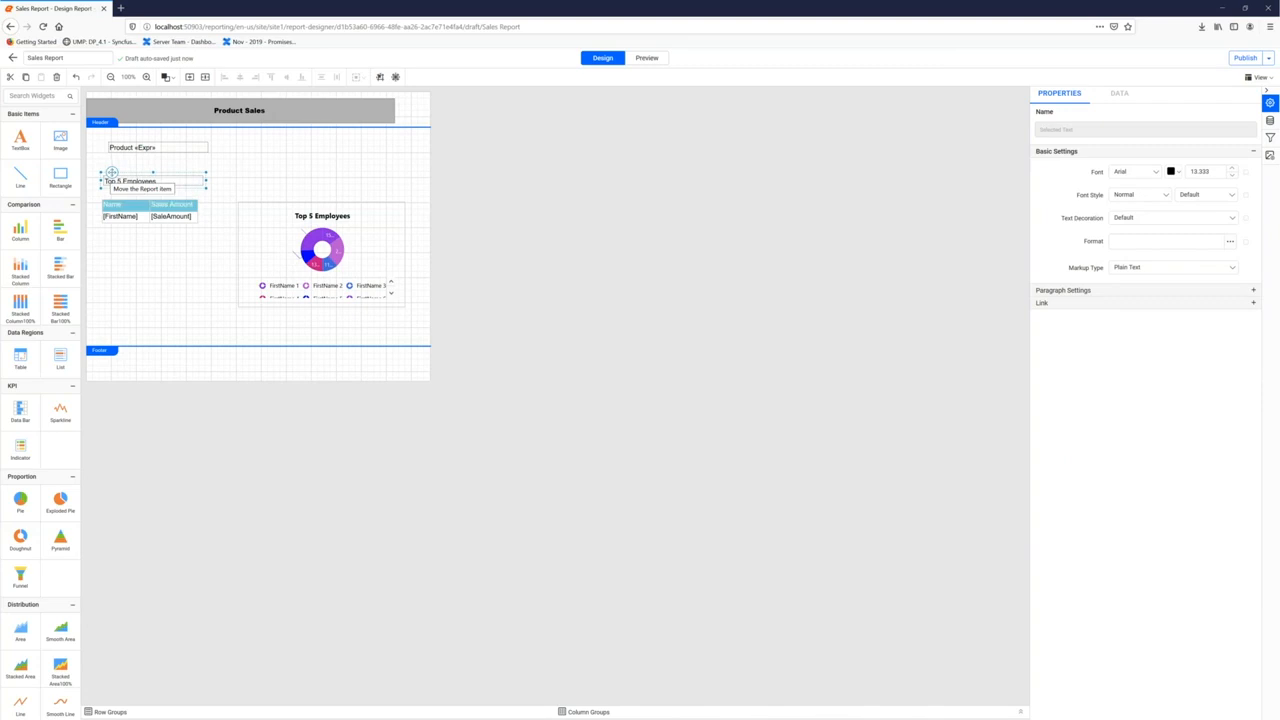
drag(277, 181, 418, 187)
double_click(246, 185)
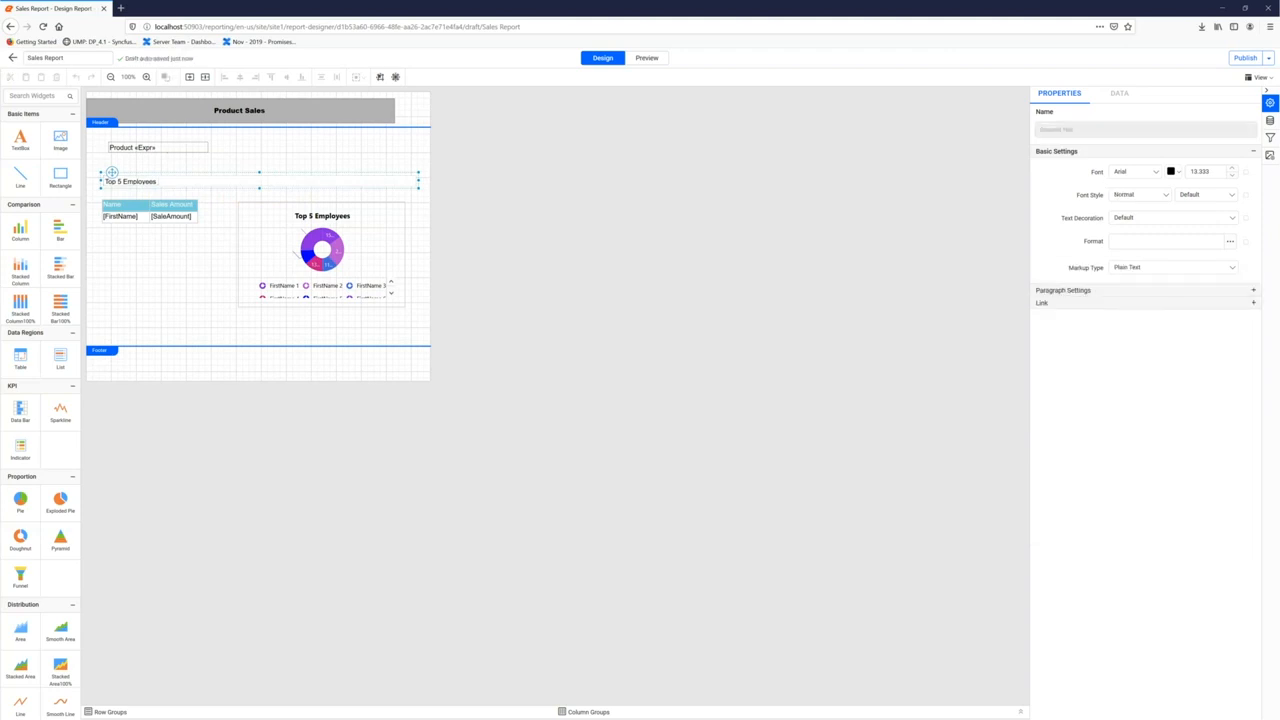
click(162, 174)
Give the heading a light-yellow background and widen the Product «Expr» textbox to match
click(155, 177)
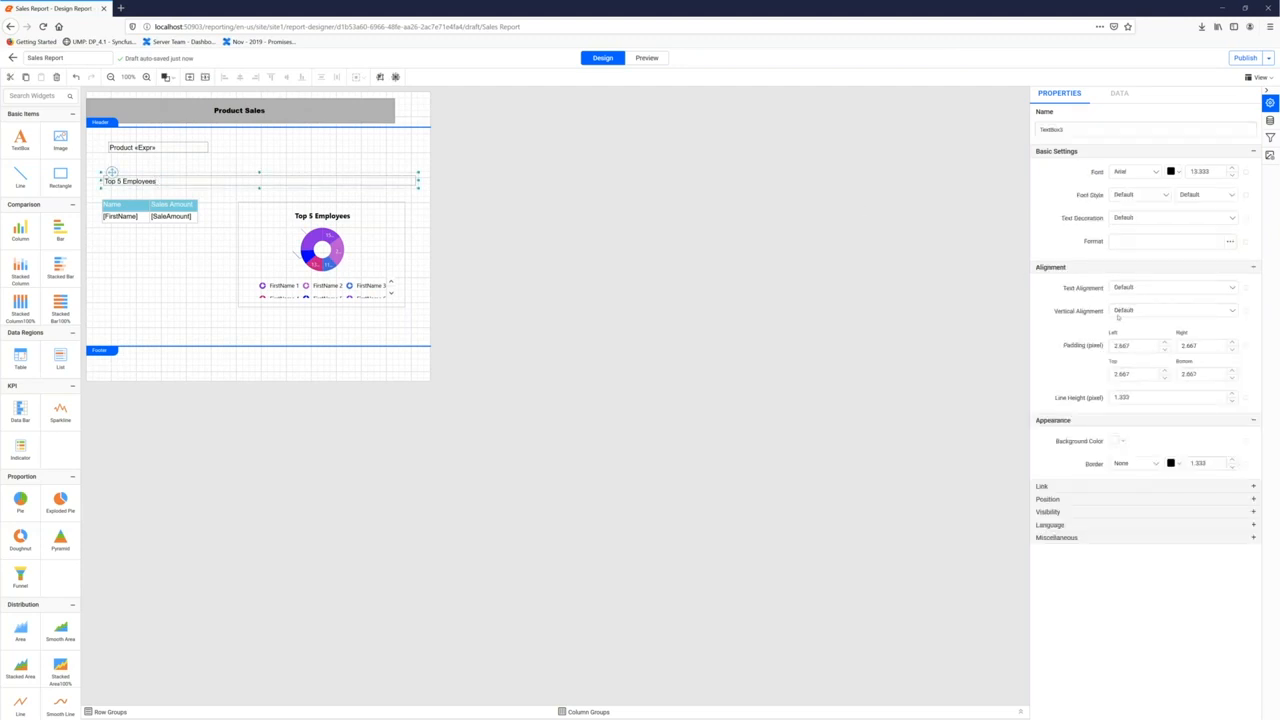
click(1119, 440)
click(1147, 462)
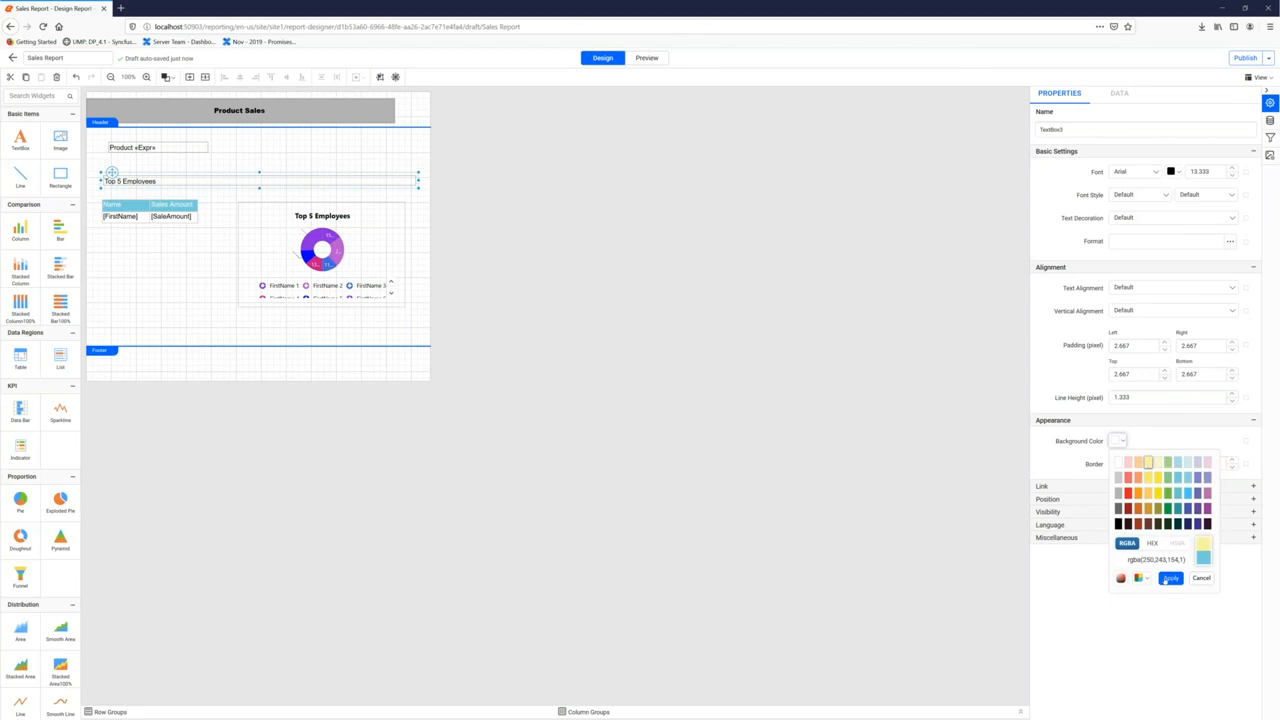
click(1170, 578)
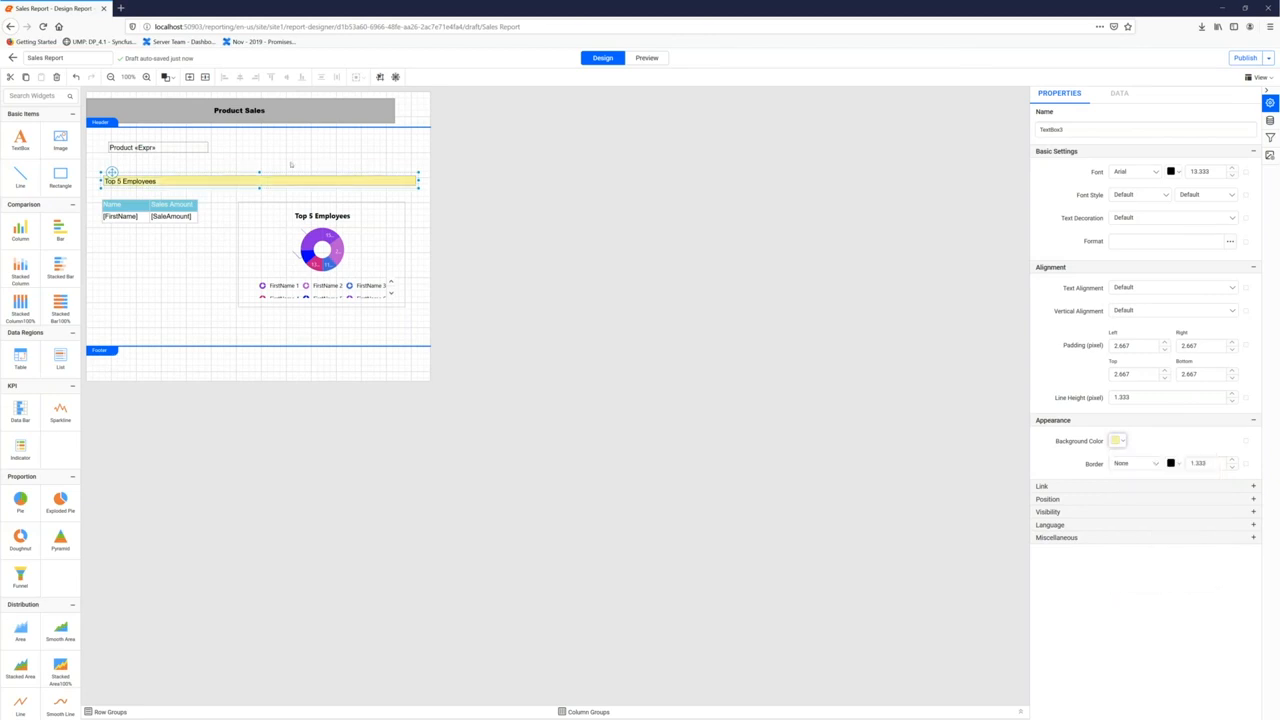
click(172, 150)
drag(208, 147, 418, 146)
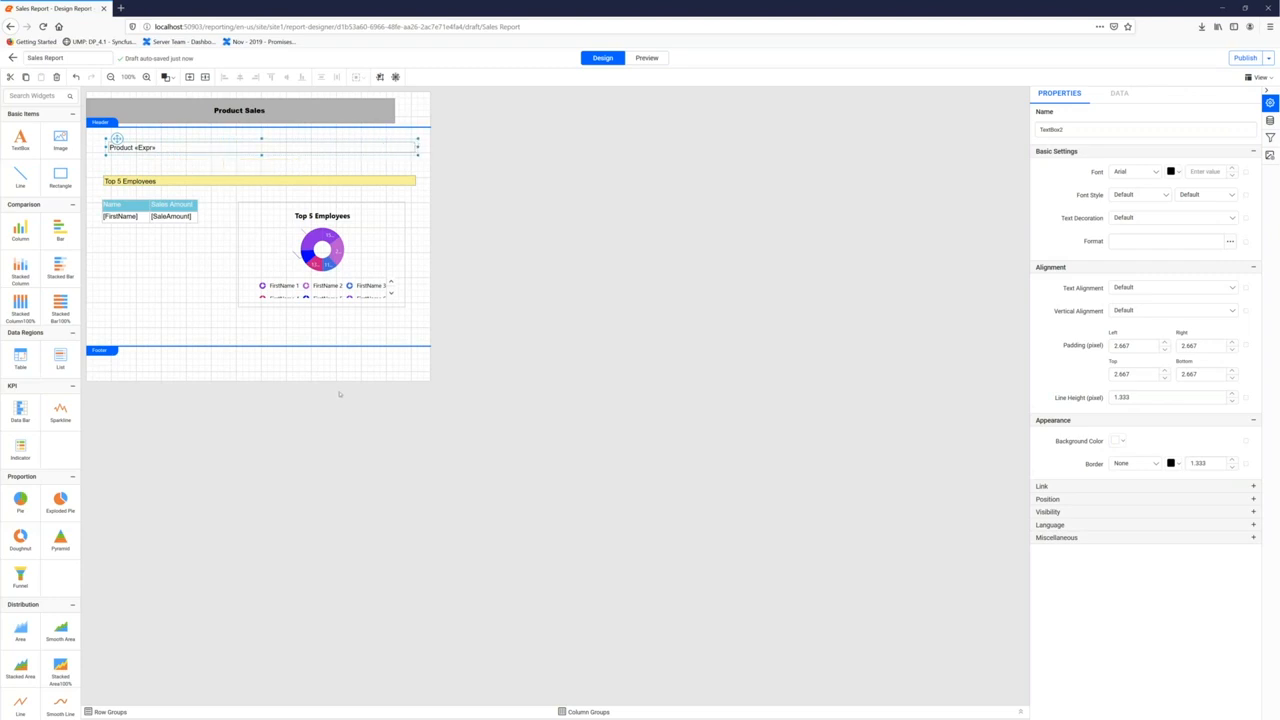
Review the doughnut chart and table, then advance to the Print, Export and Publish slide
click(342, 325)
click(279, 206)
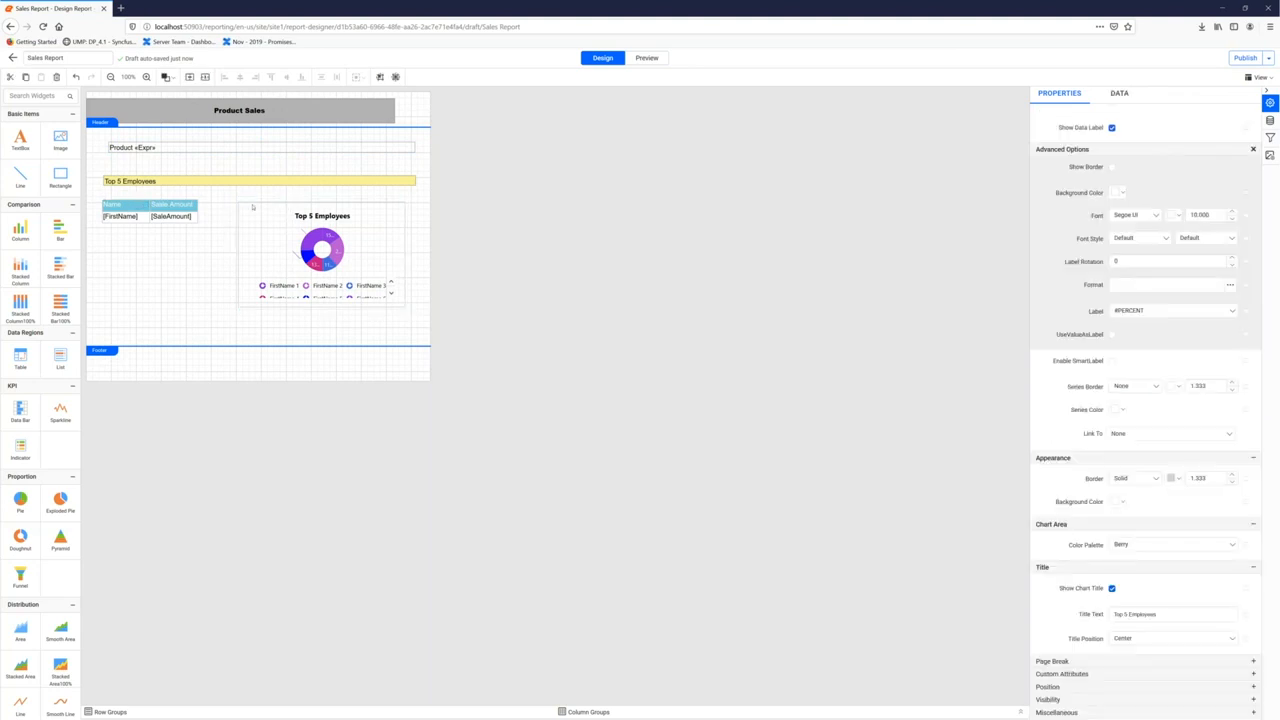
click(253, 207)
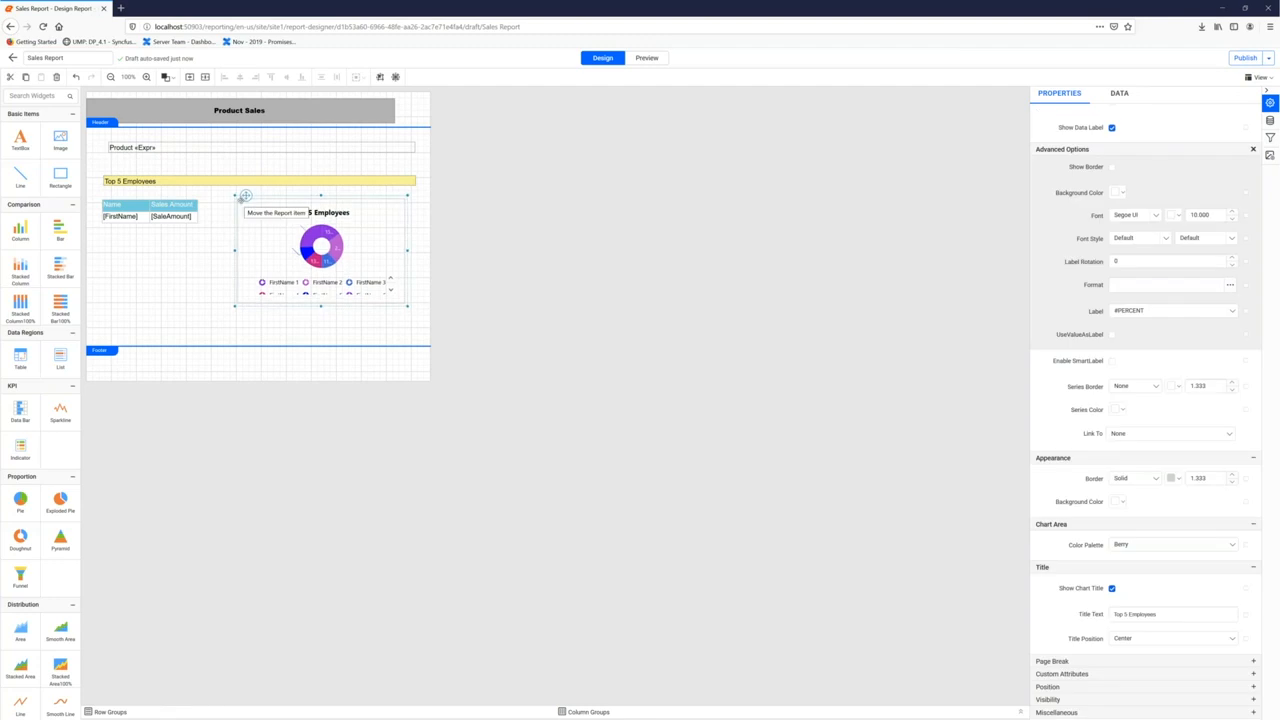
click(141, 204)
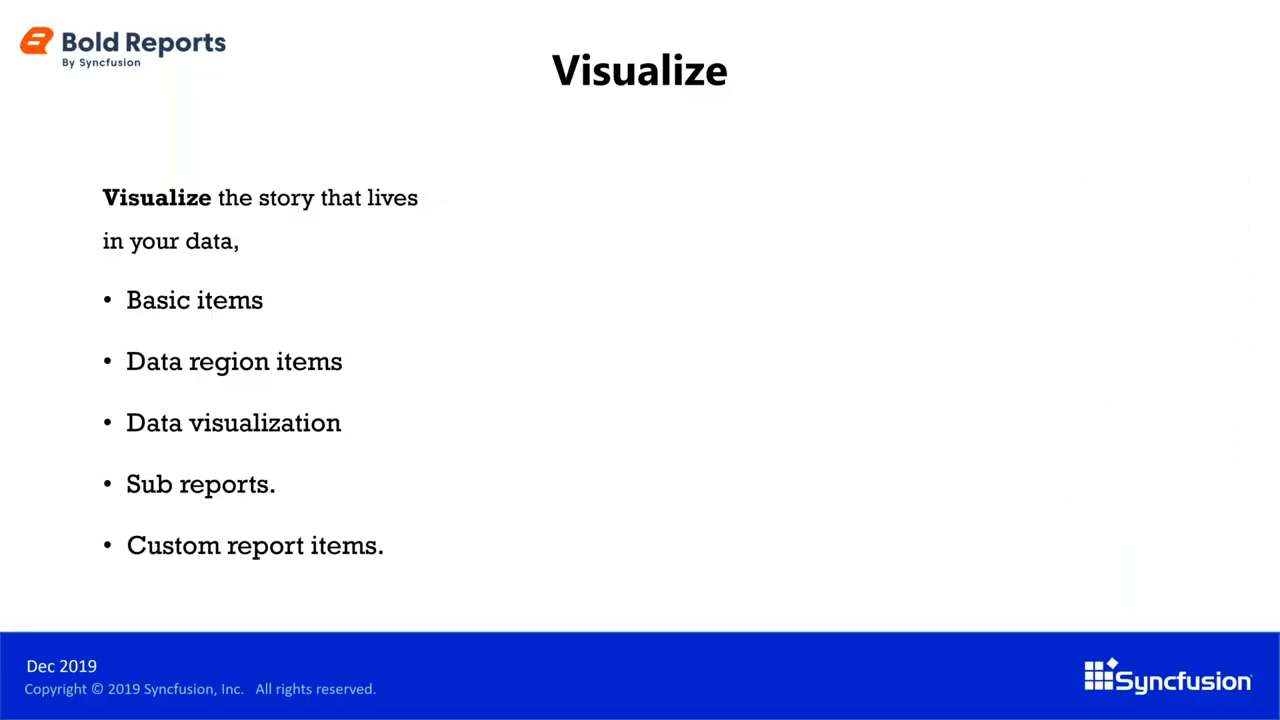
key(Right)
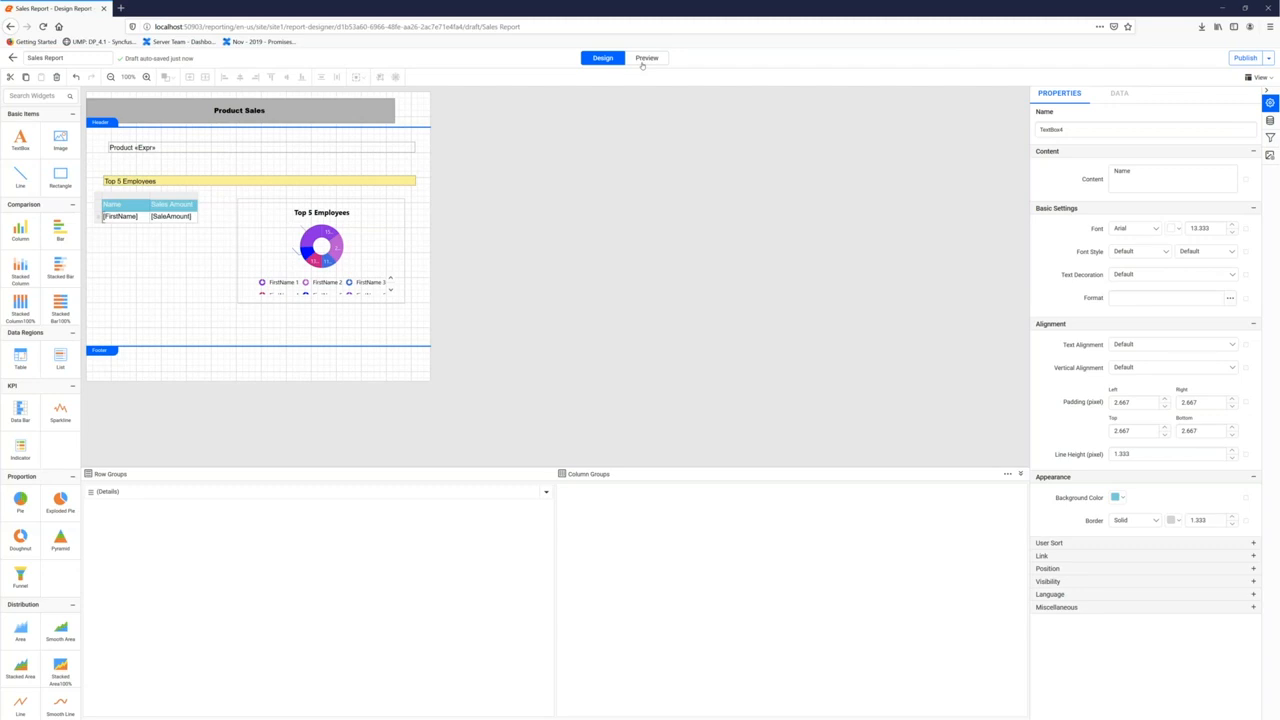
Preview the report for Bikes / Road Bikes and page through its 3-page print layout
click(645, 58)
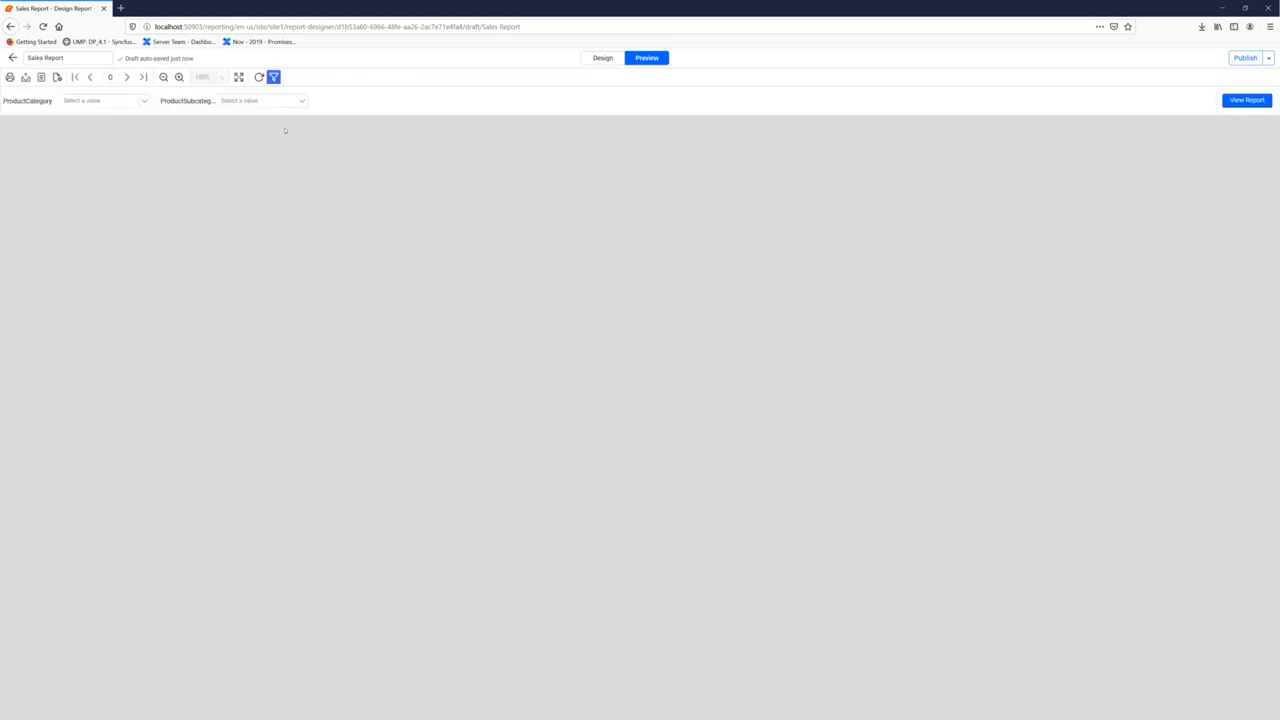
click(132, 101)
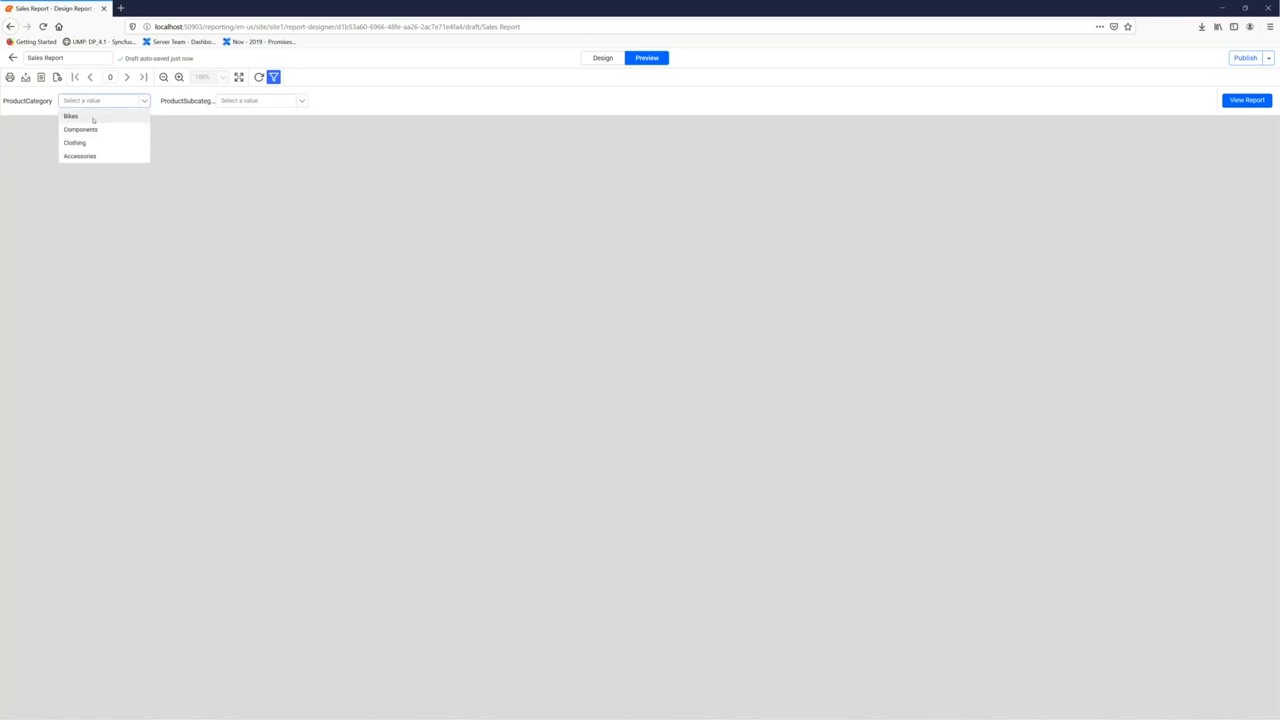
click(116, 115)
click(300, 101)
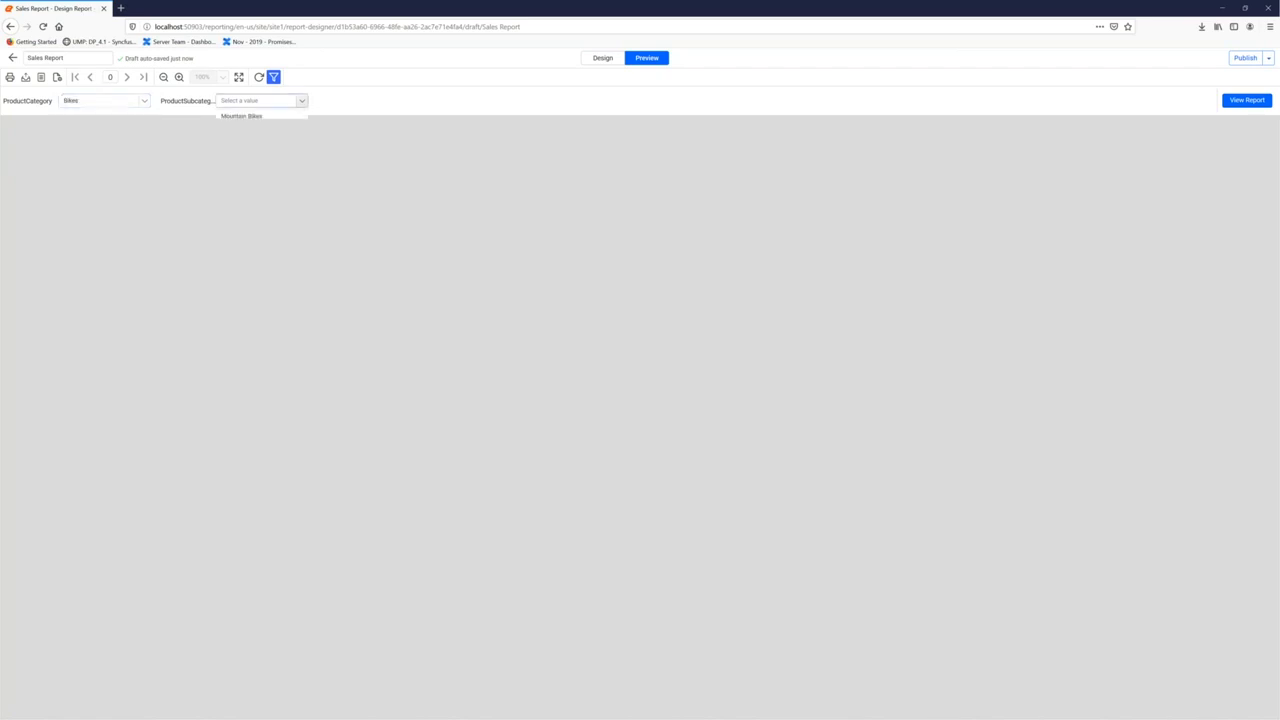
click(264, 131)
click(1232, 102)
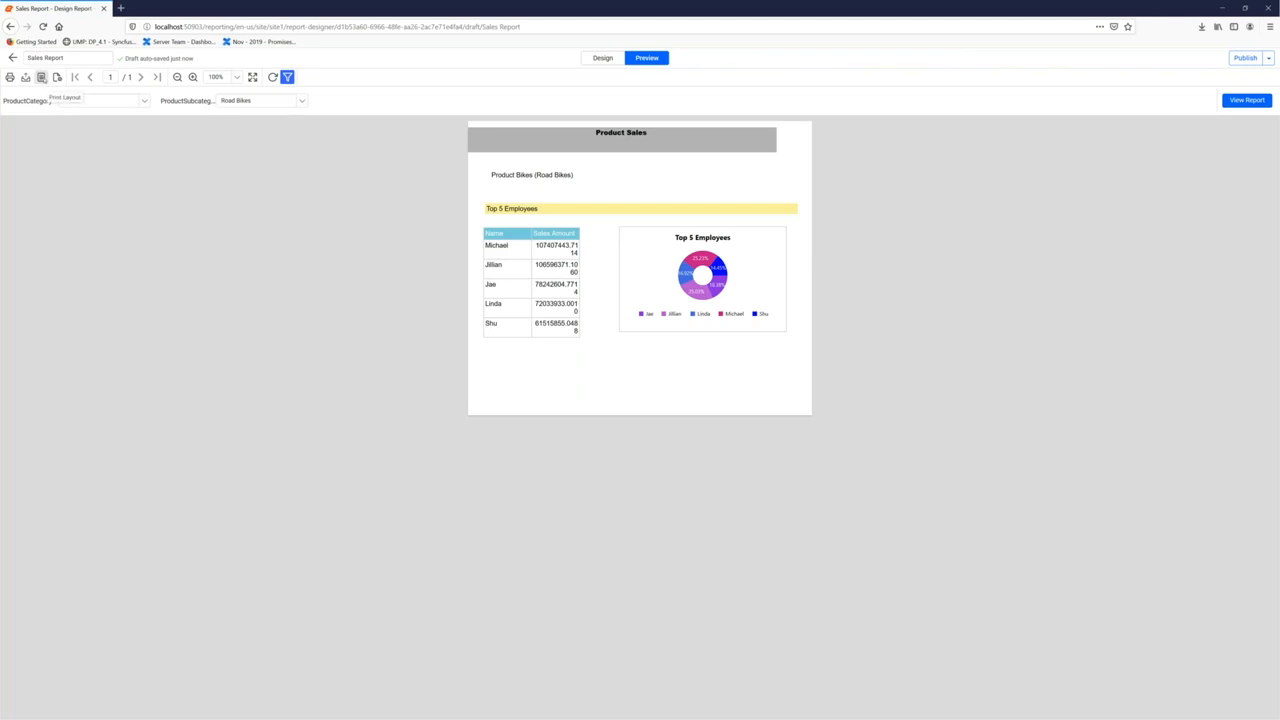
click(41, 77)
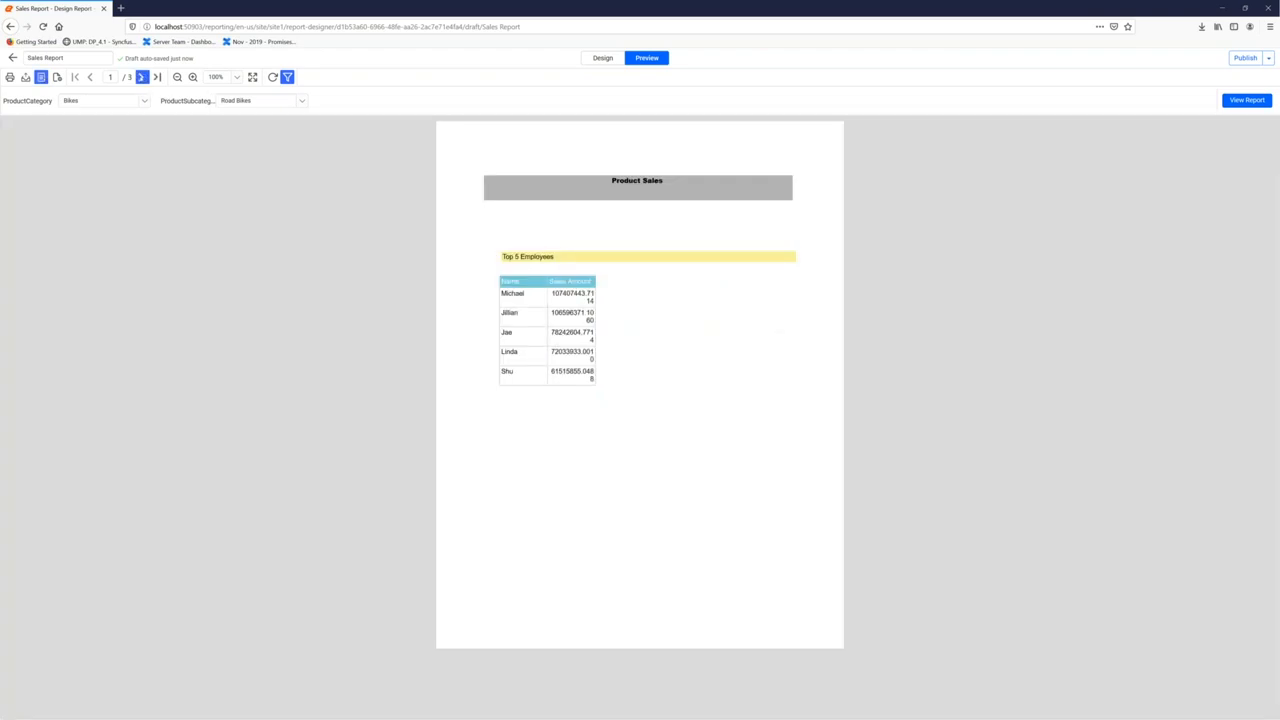
click(141, 77)
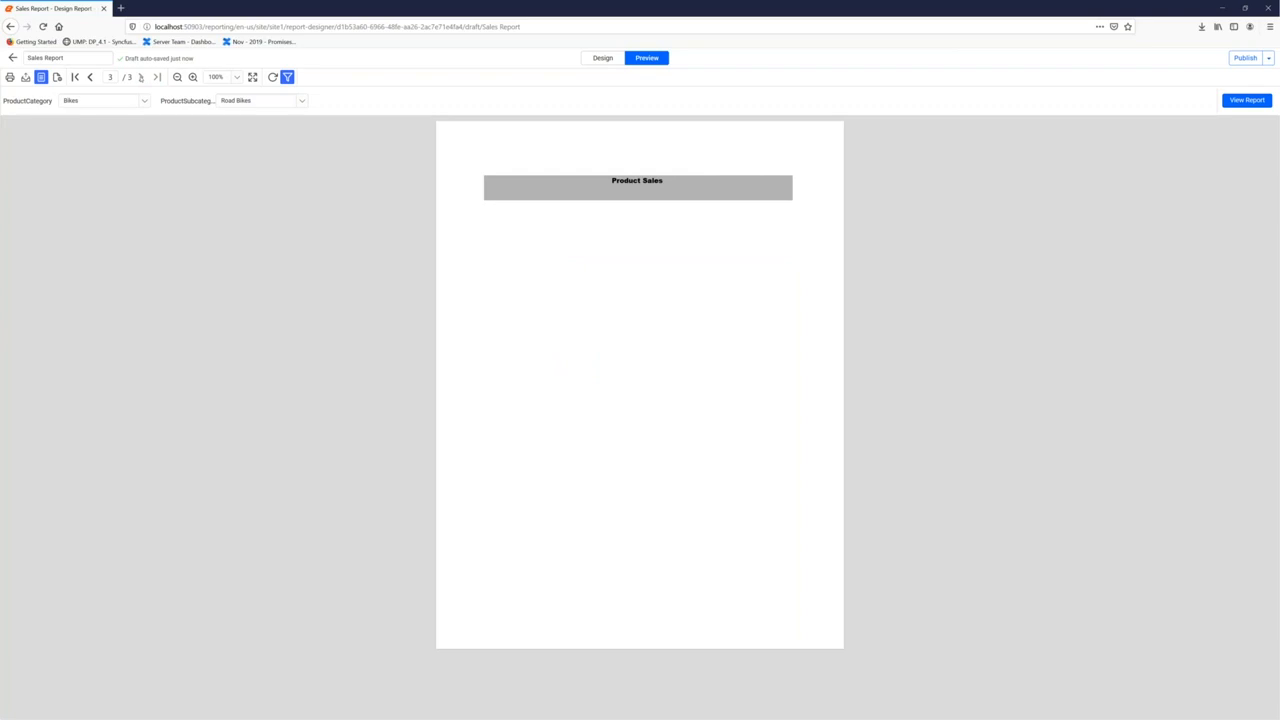
Shift the doughnut chart left and narrow the Top 5 Employees heading and Product «Expr» textbox
click(92, 78)
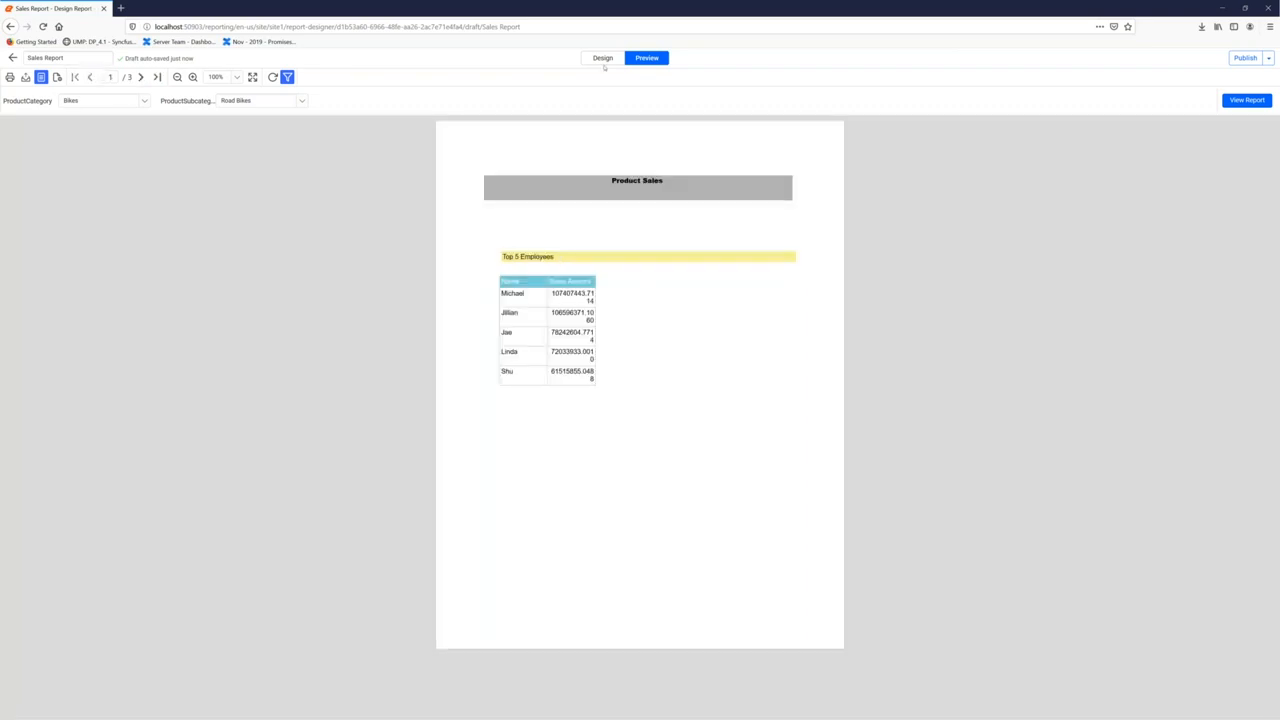
click(604, 58)
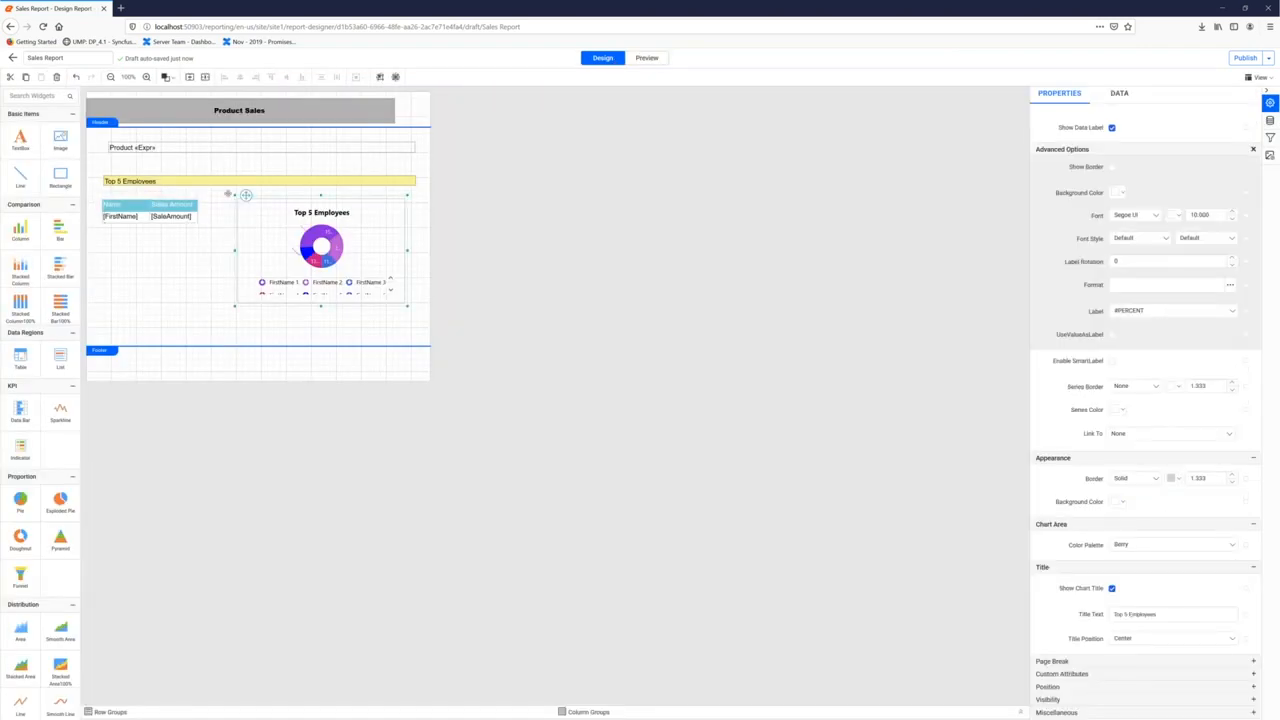
drag(246, 195, 223, 194)
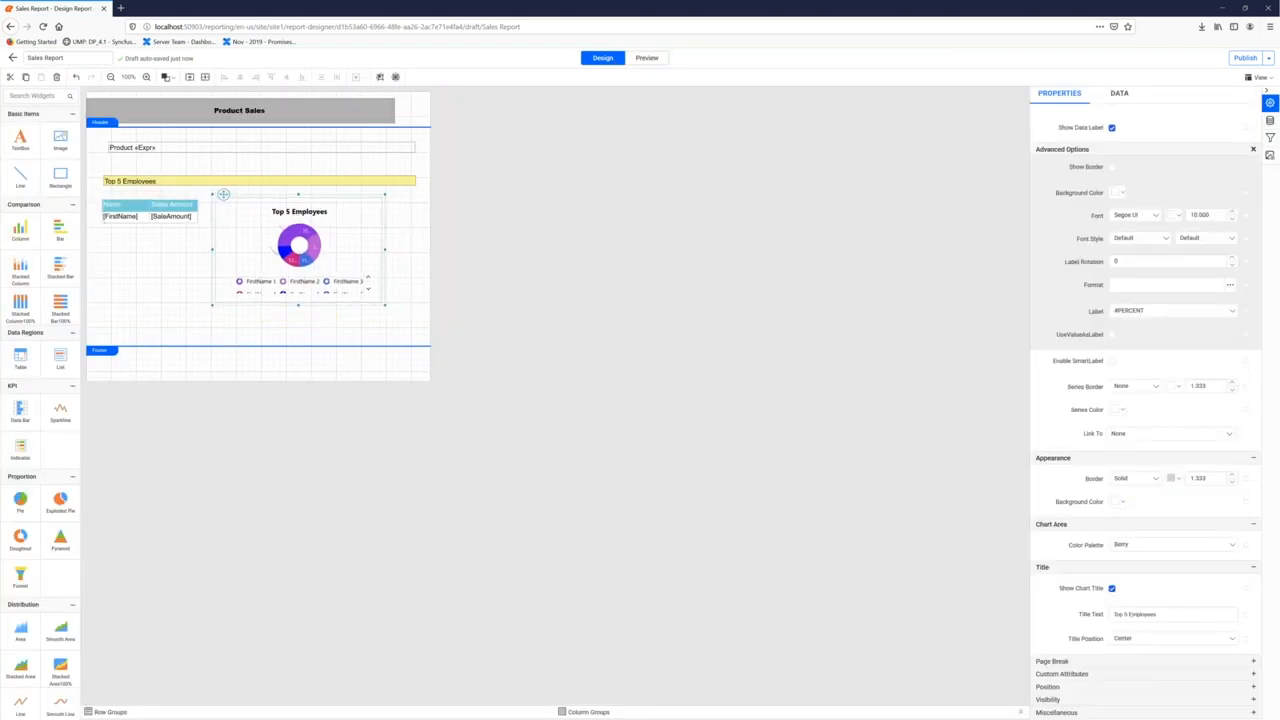
click(371, 181)
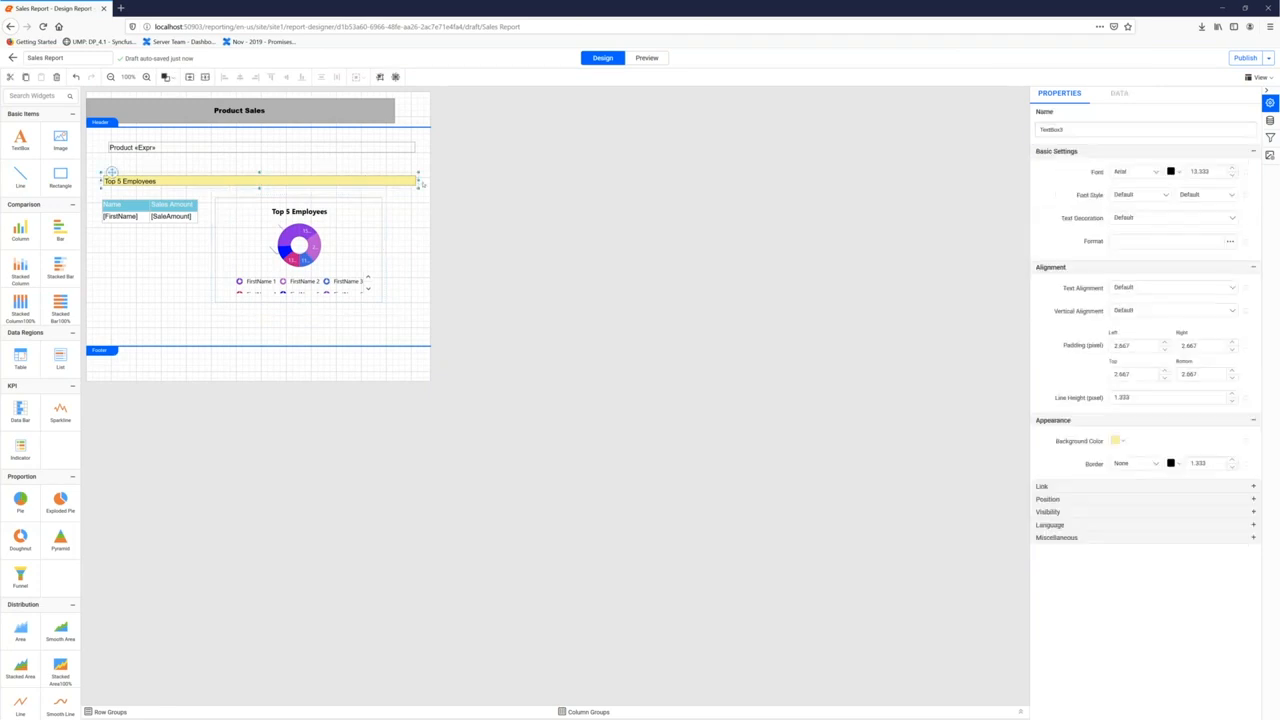
drag(415, 181, 380, 178)
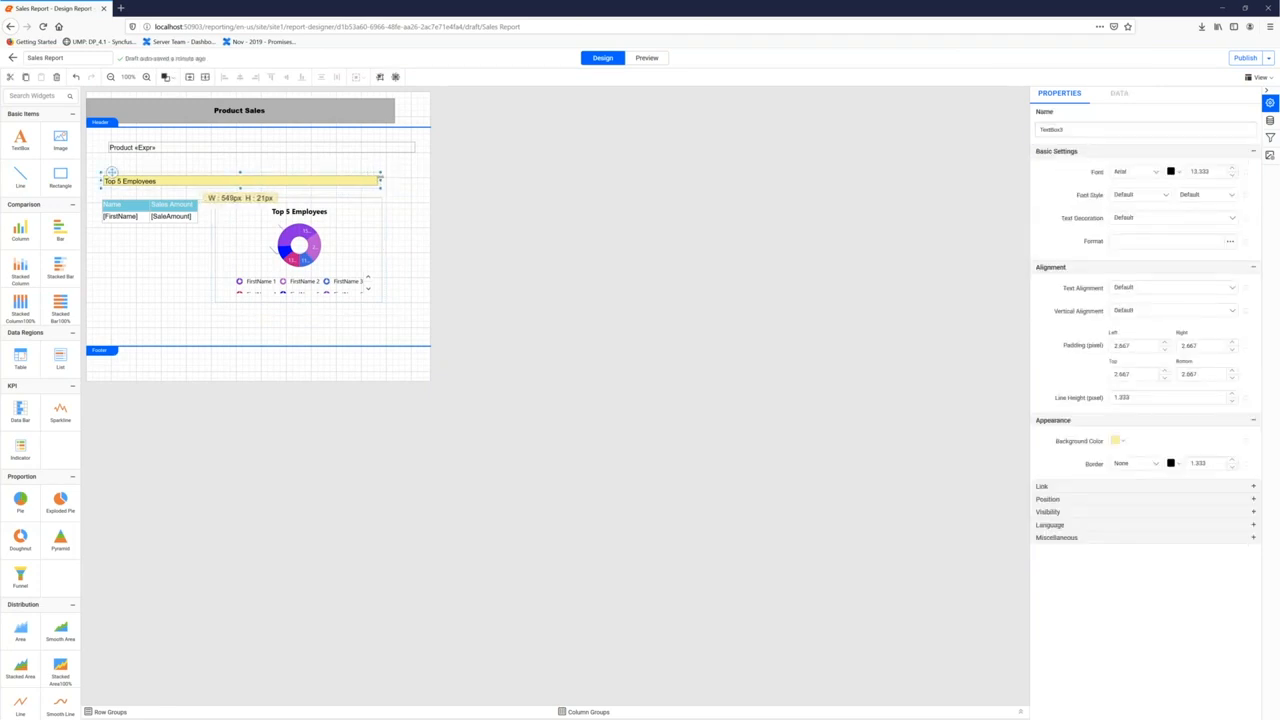
click(400, 151)
drag(414, 147, 377, 147)
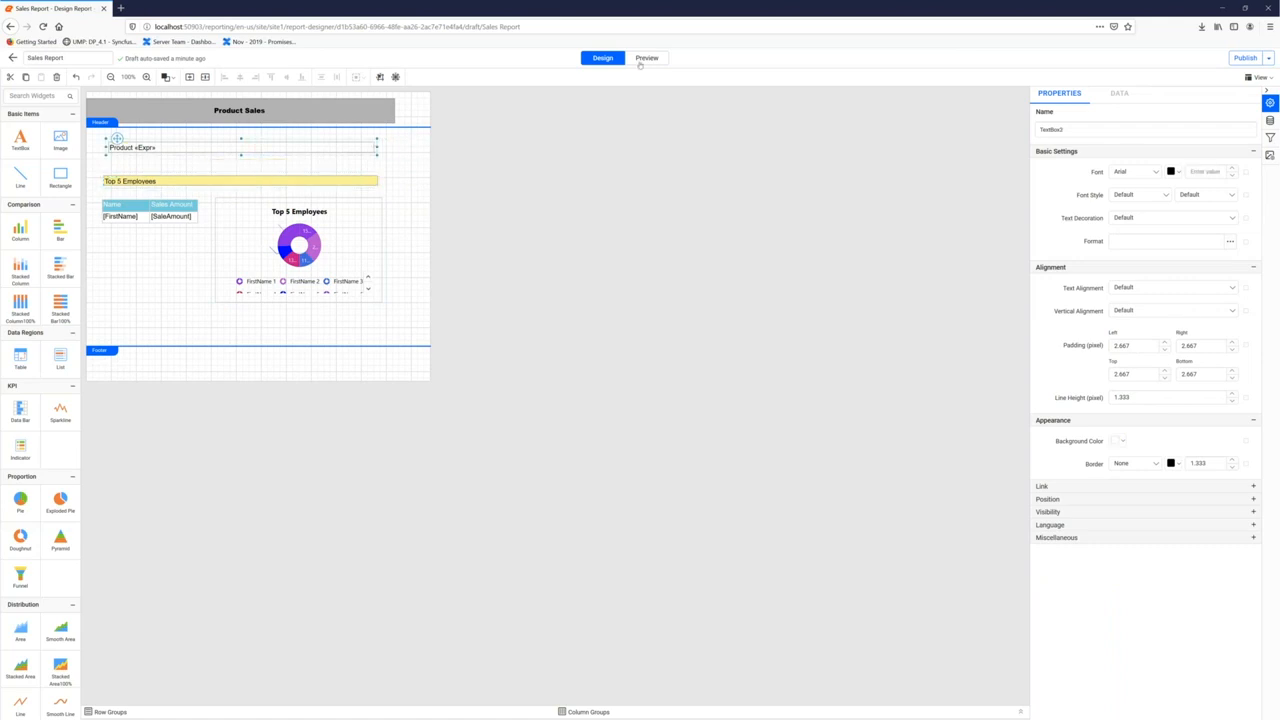
Render the report preview for Components / Bottom Brackets
click(640, 64)
click(115, 101)
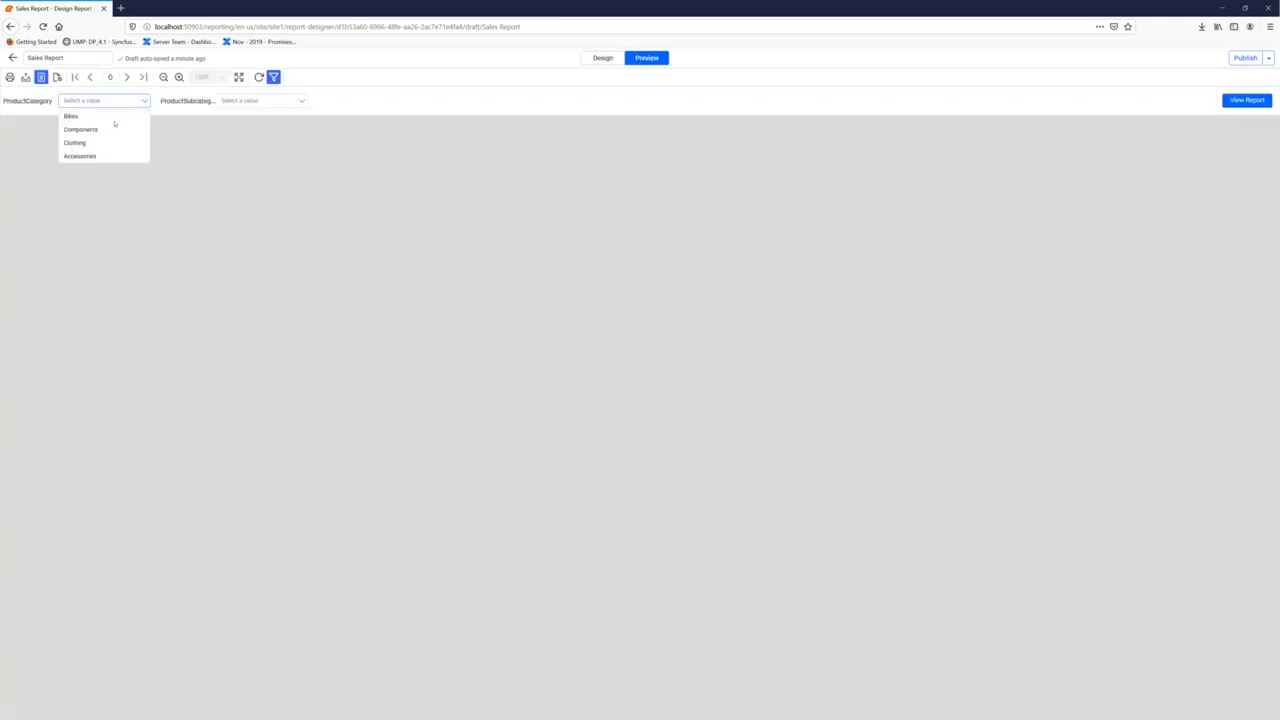
click(115, 129)
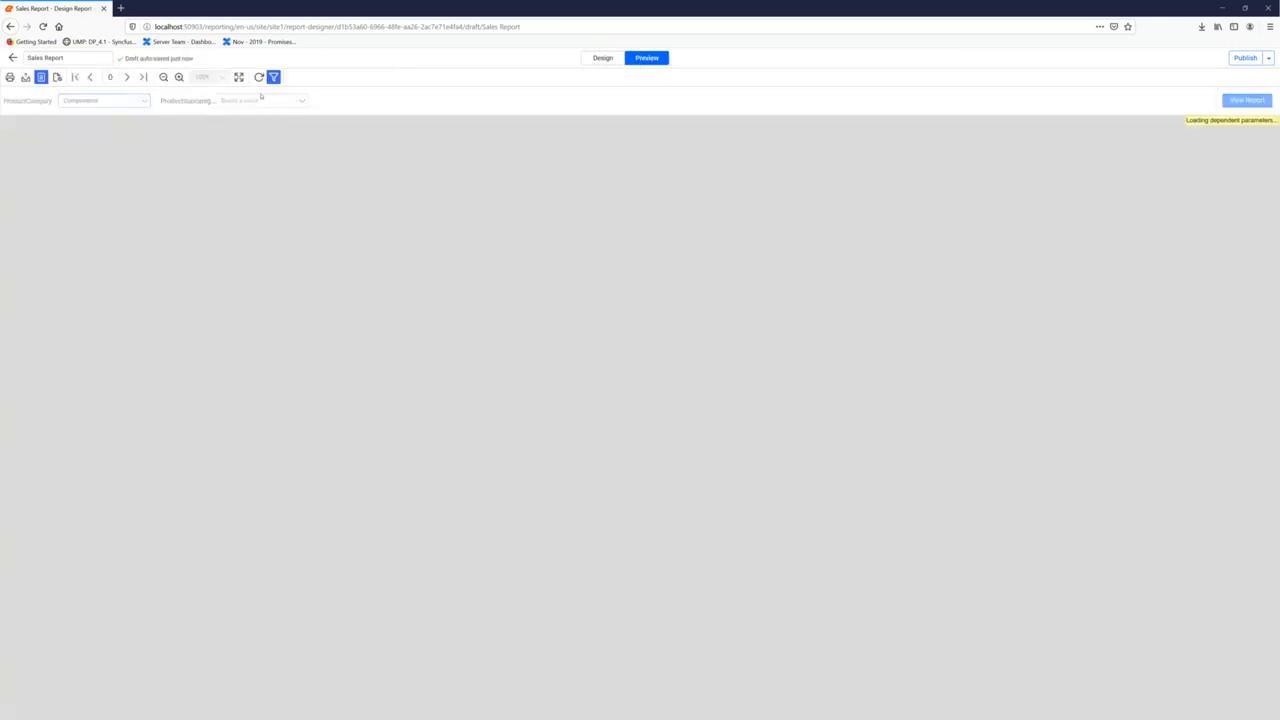
click(261, 101)
click(245, 129)
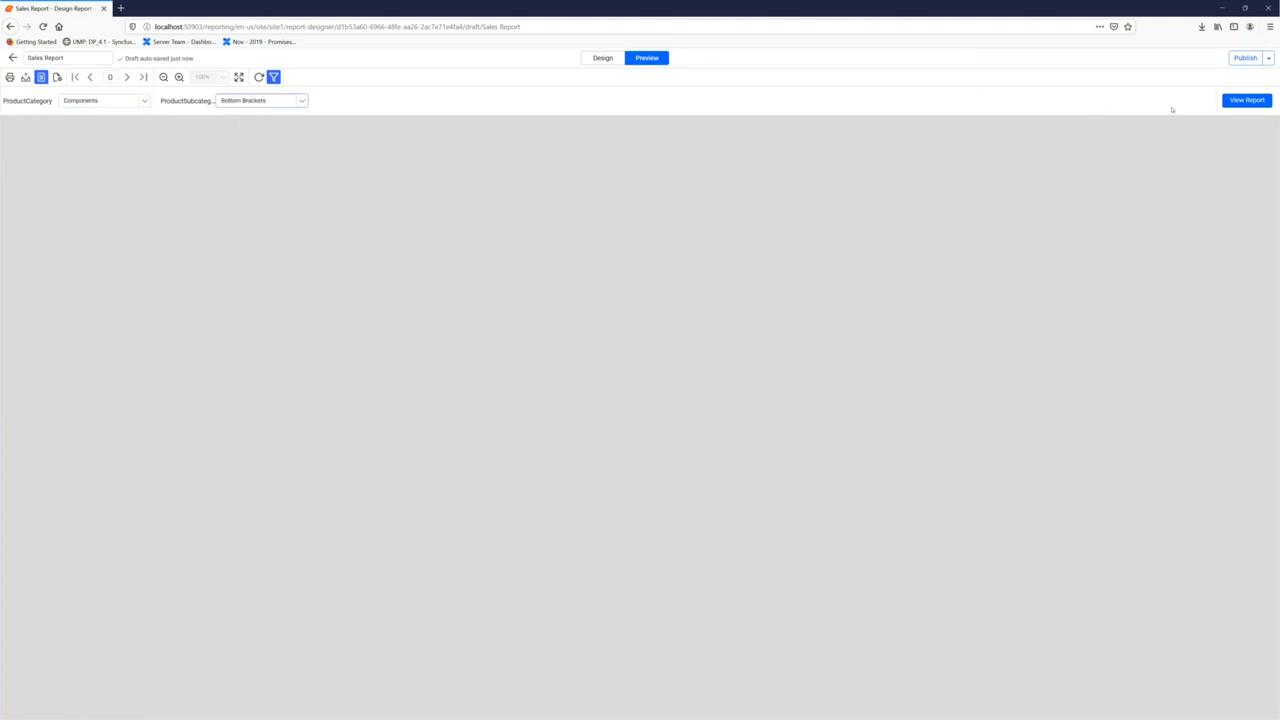
click(1245, 100)
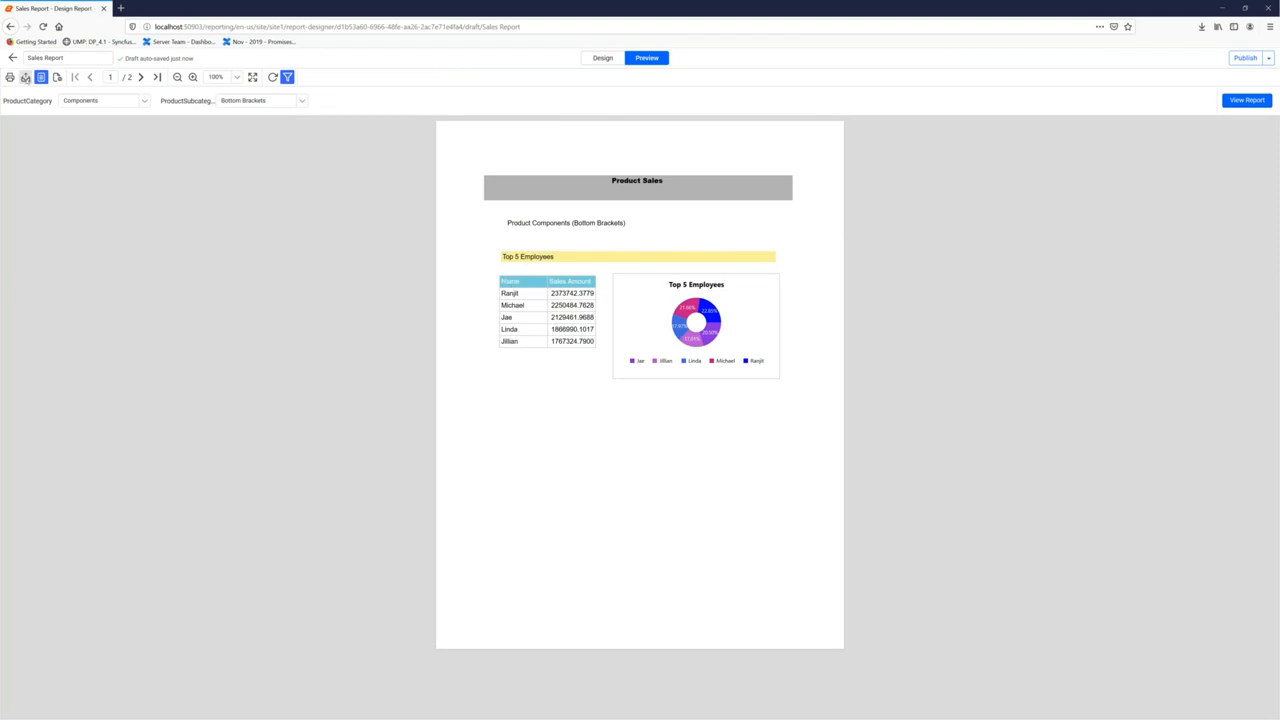
Export the report as PDF and open it with the default application
click(26, 78)
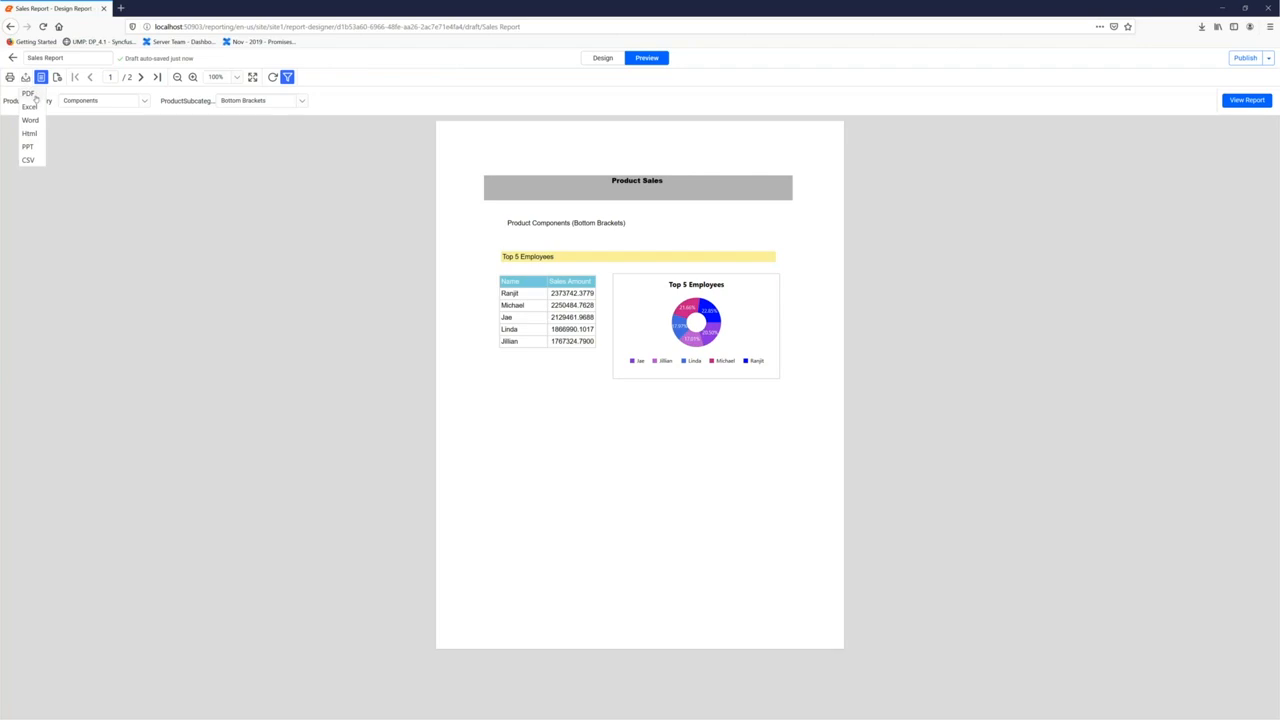
click(30, 94)
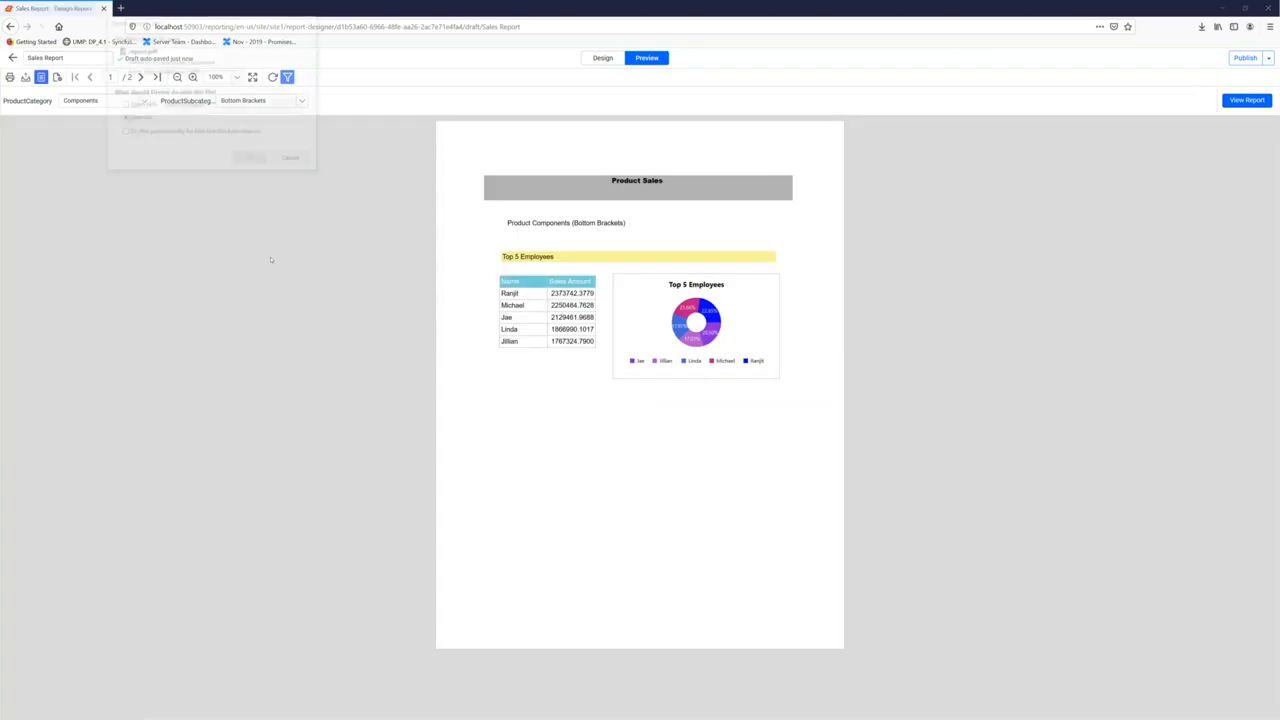
click(150, 106)
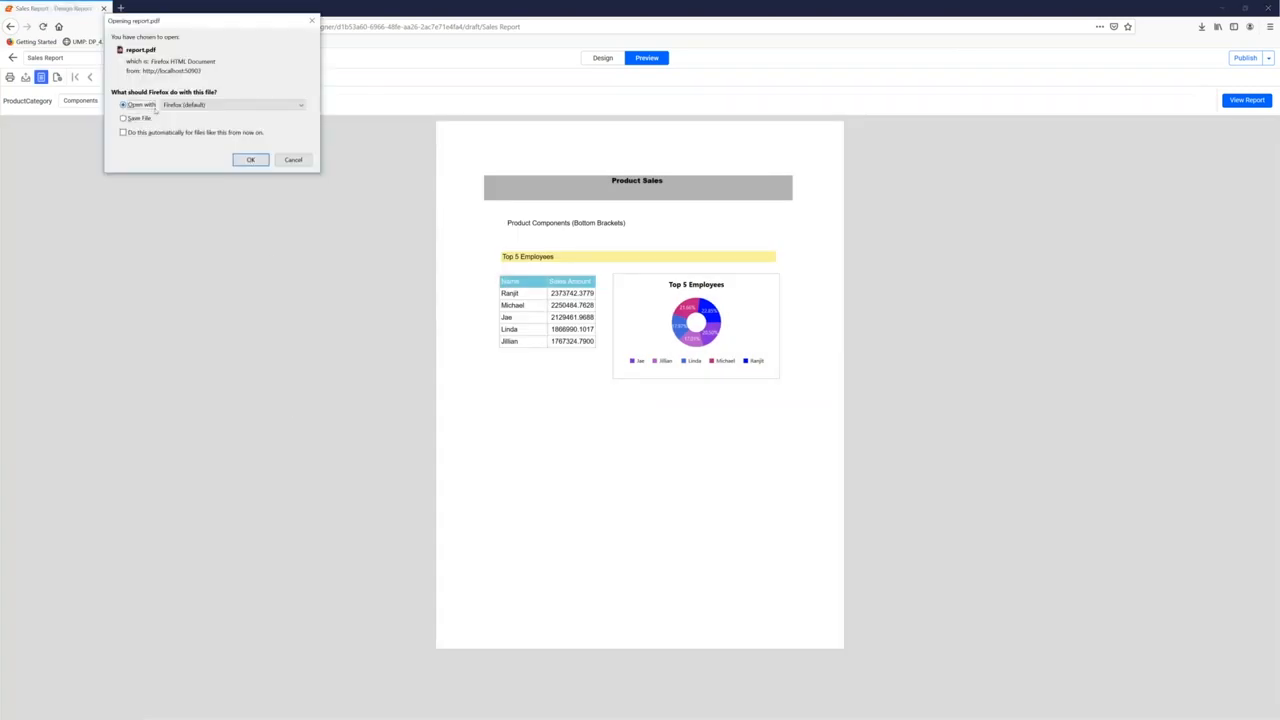
click(237, 106)
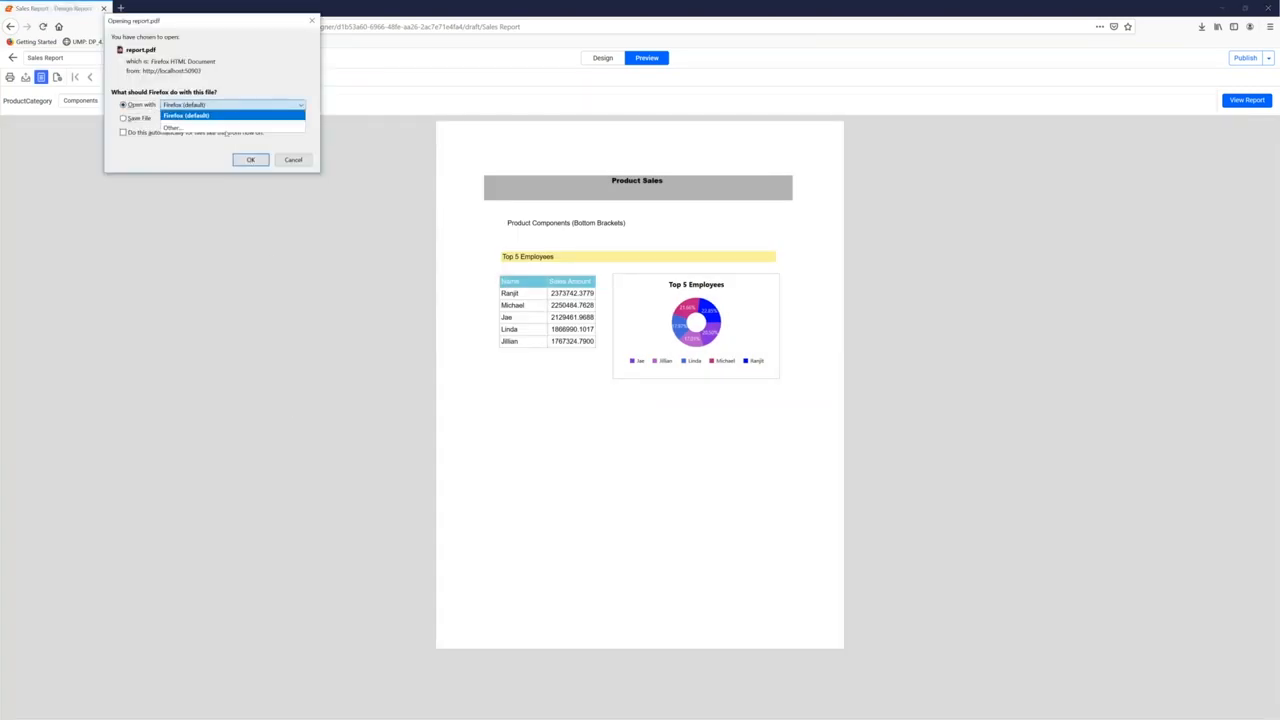
click(251, 161)
click(251, 160)
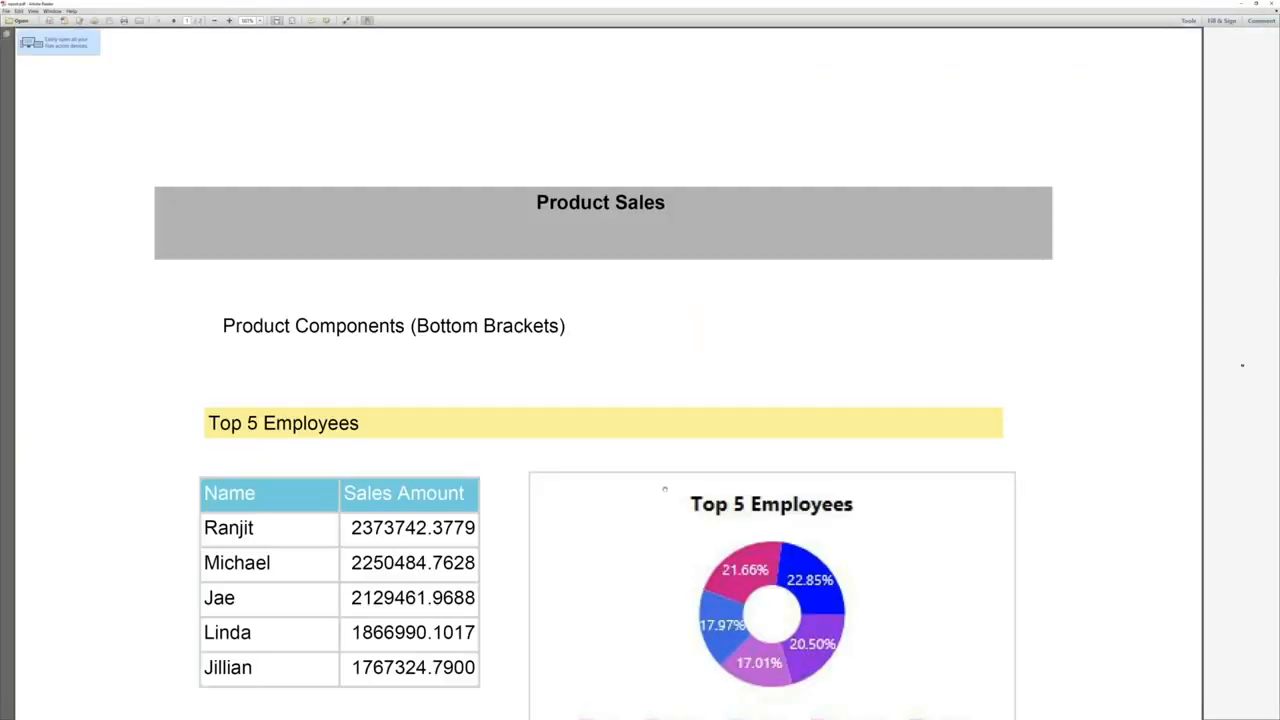
Scroll the PDF down to the chart legend, then return to the designer
scroll(665, 489, down, 3)
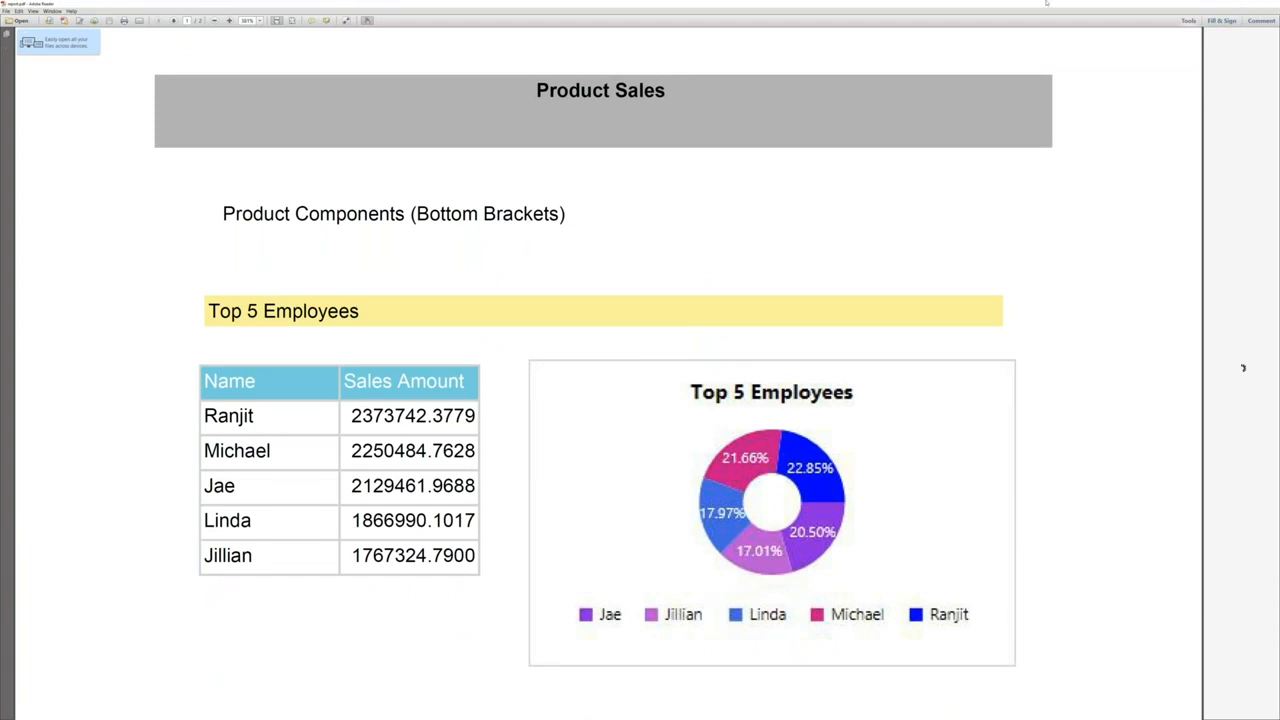
key(alt+Tab)
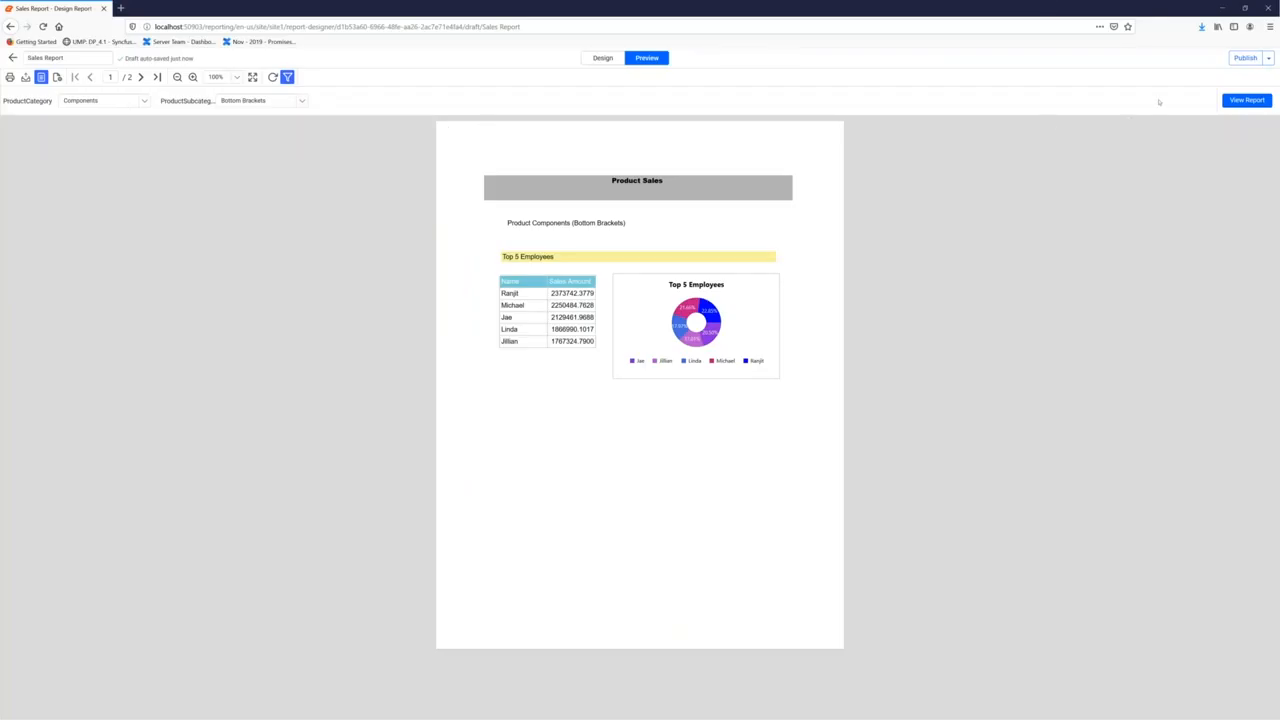
Create a new 'Sales' publishing category with a short description
click(1245, 58)
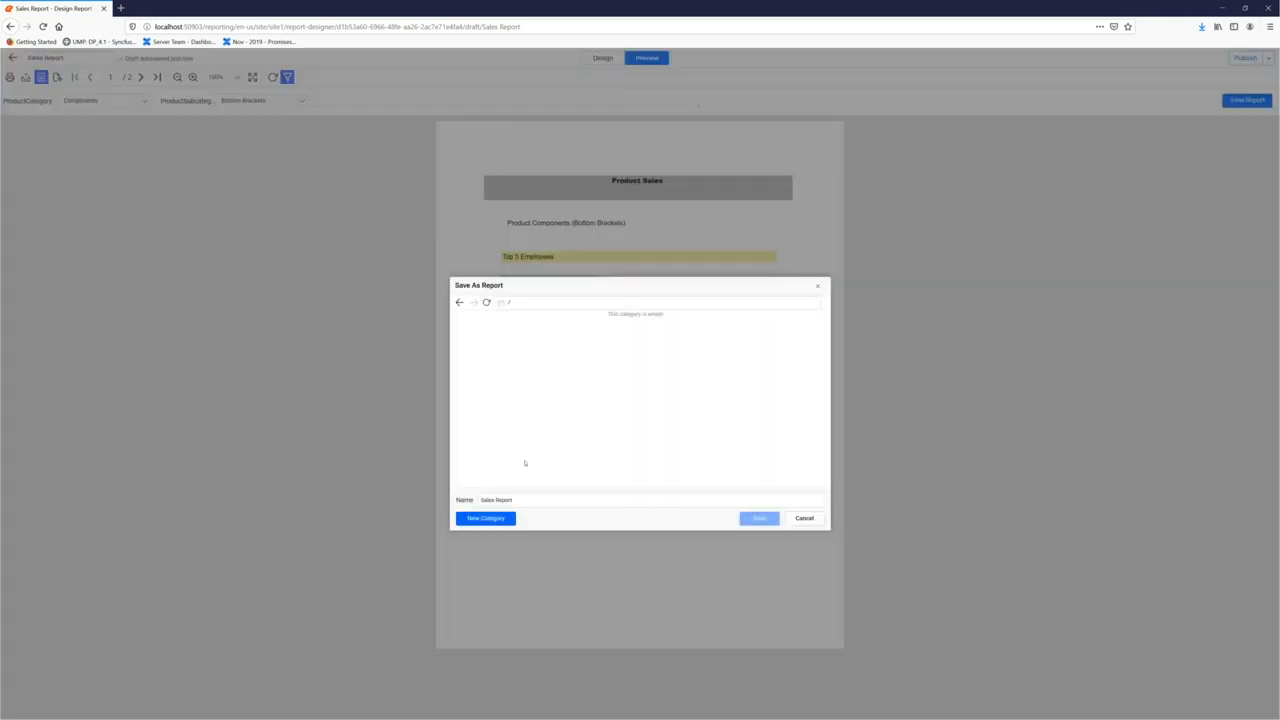
click(487, 518)
click(589, 360)
text(Sales)
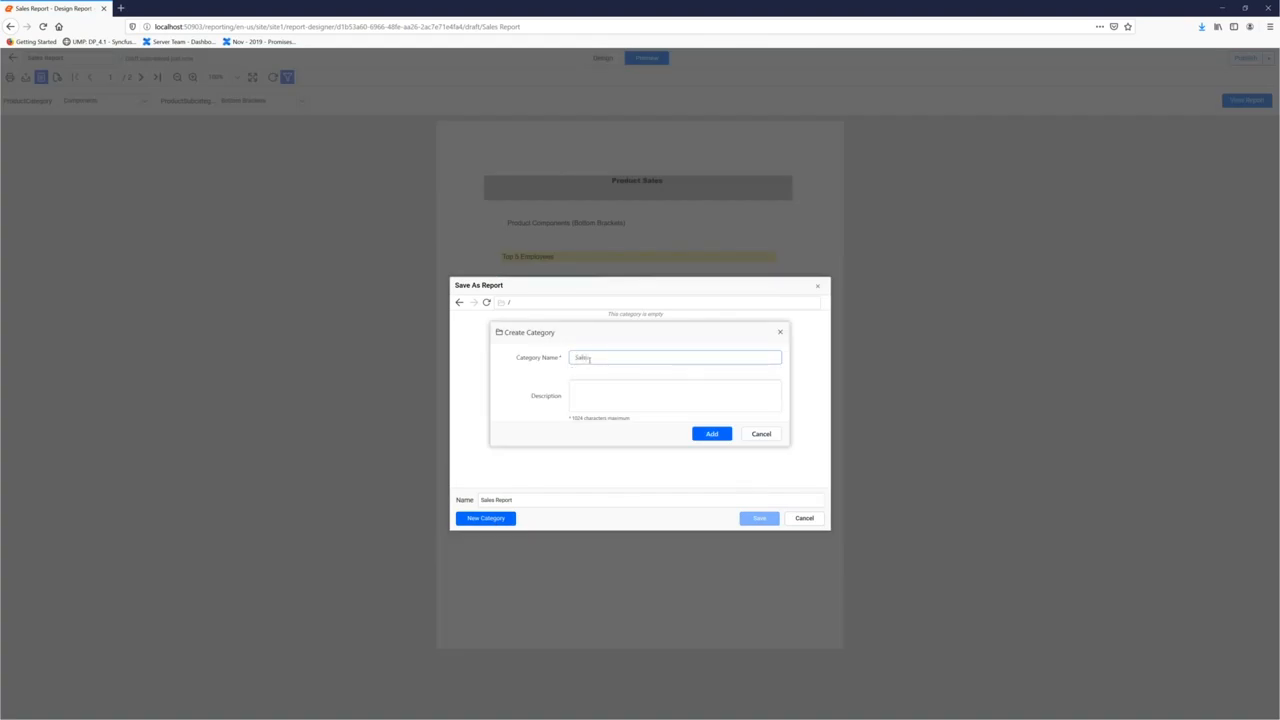
key(Tab)
text(S)
text(ll the Sale)
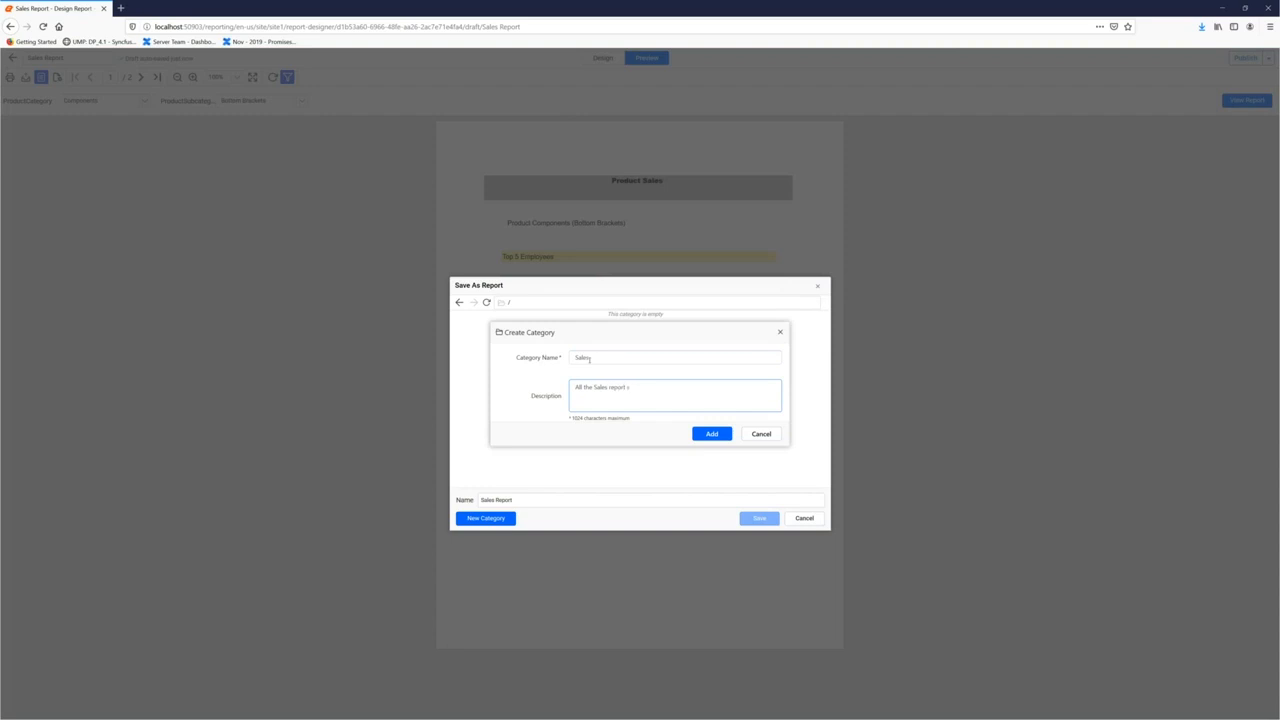
text(s report stores here)
click(711, 433)
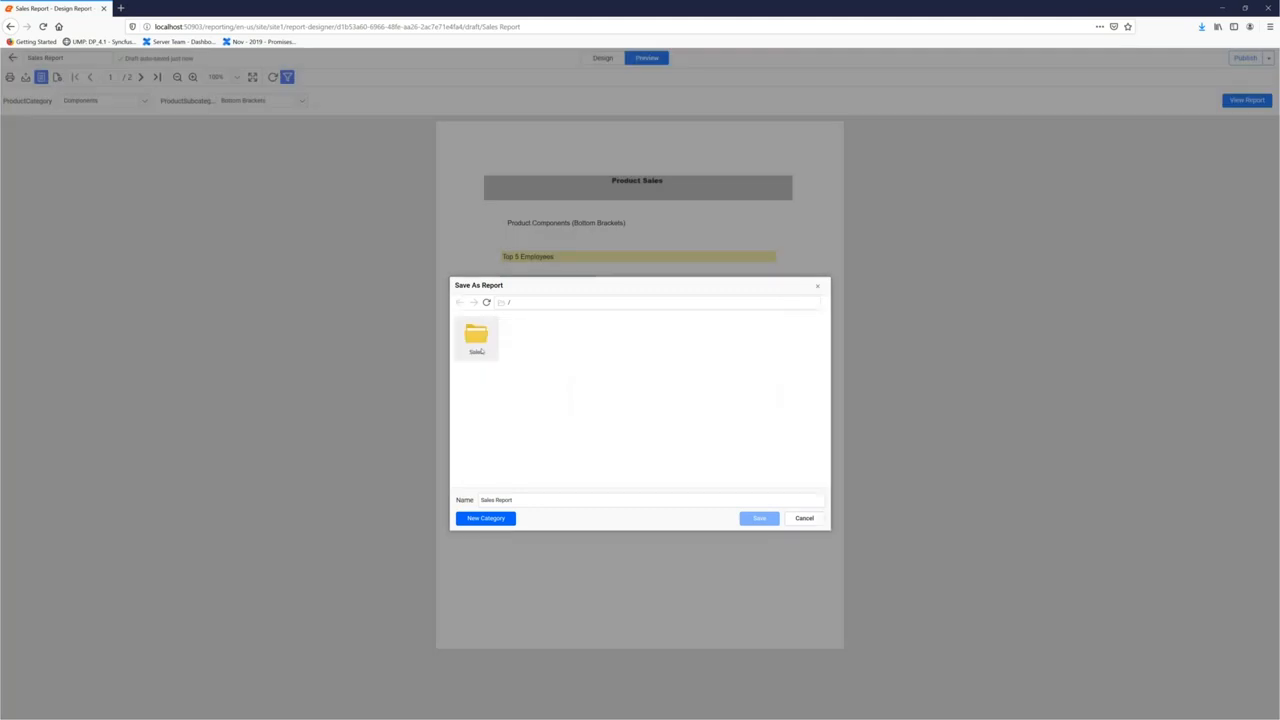
Save Sales Report into the Sales category and go back to the report list
double_click(477, 345)
click(518, 499)
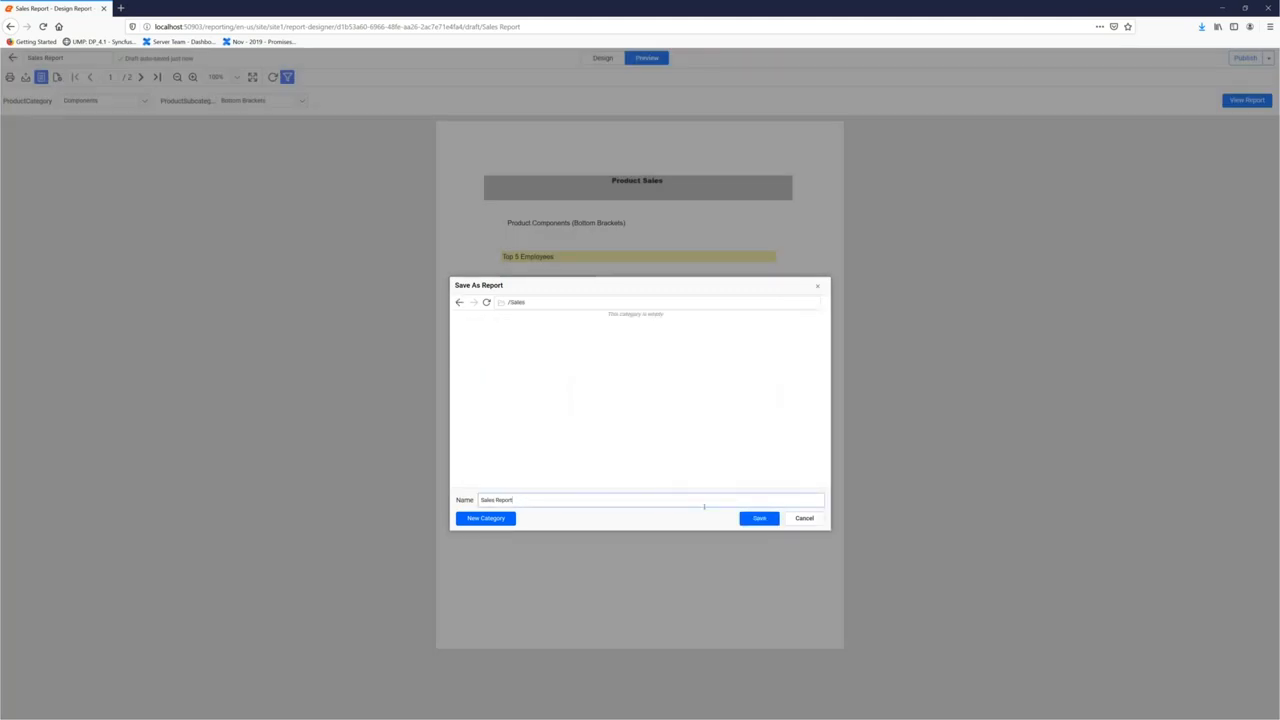
click(757, 519)
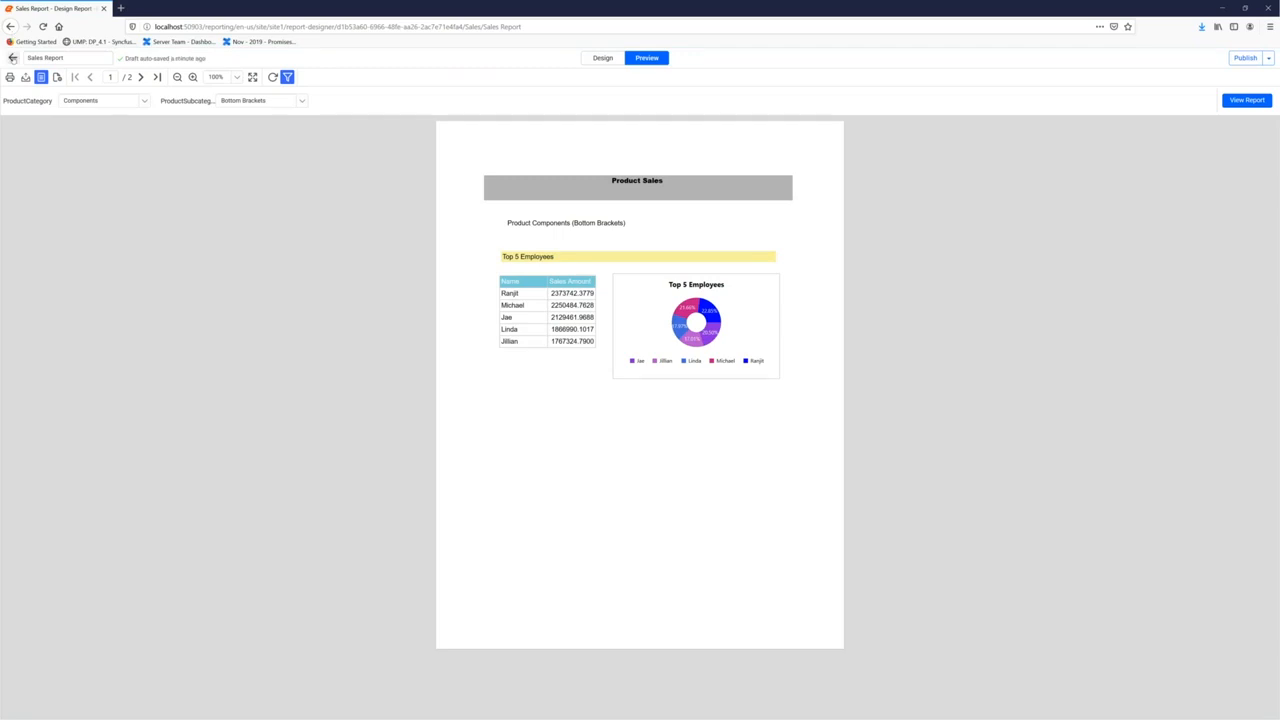
click(12, 57)
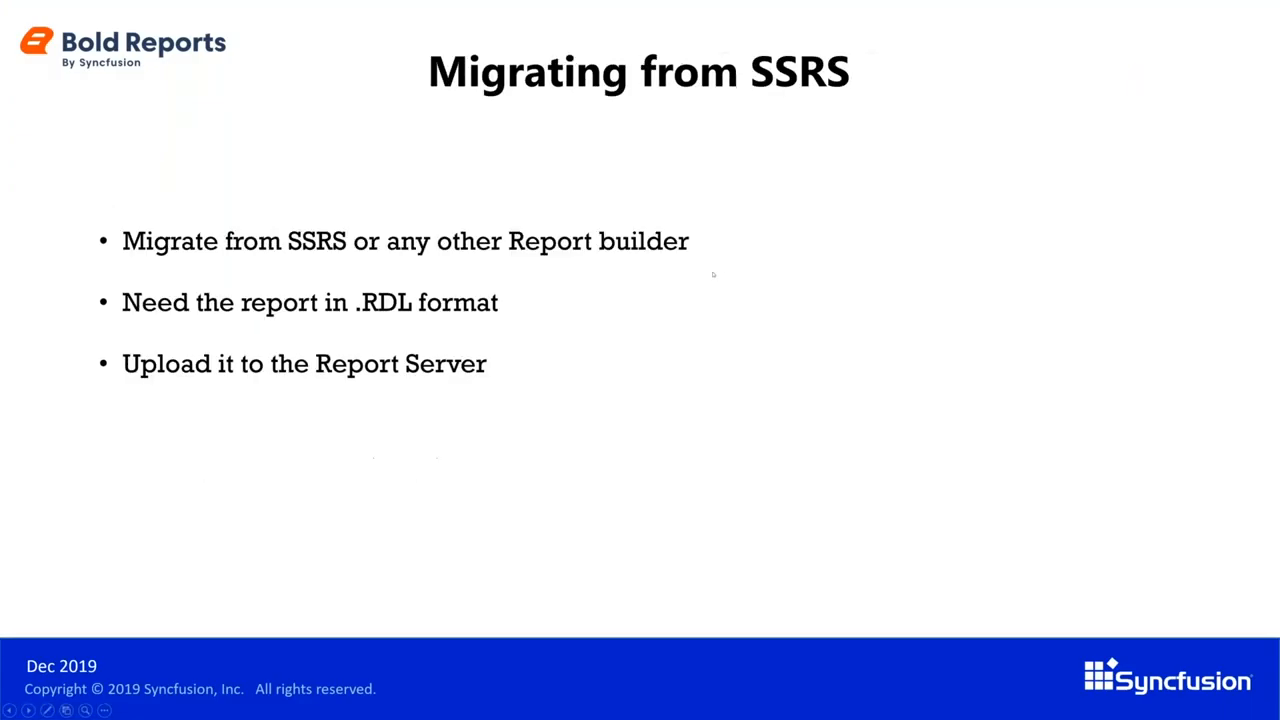
Advance the PowerPoint slideshow past Migrating from SSRS to the User Management slide
click(712, 275)
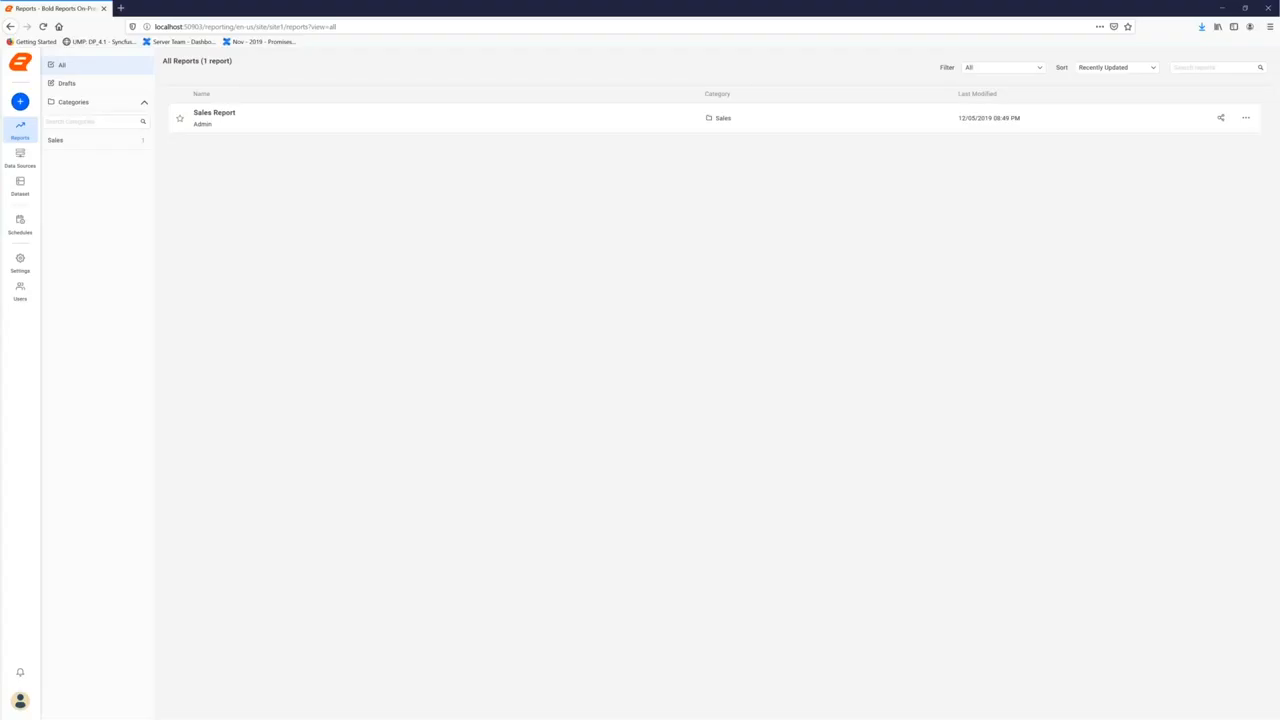
Add a new user on the Users page with their e-mail, first name and account password
click(19, 292)
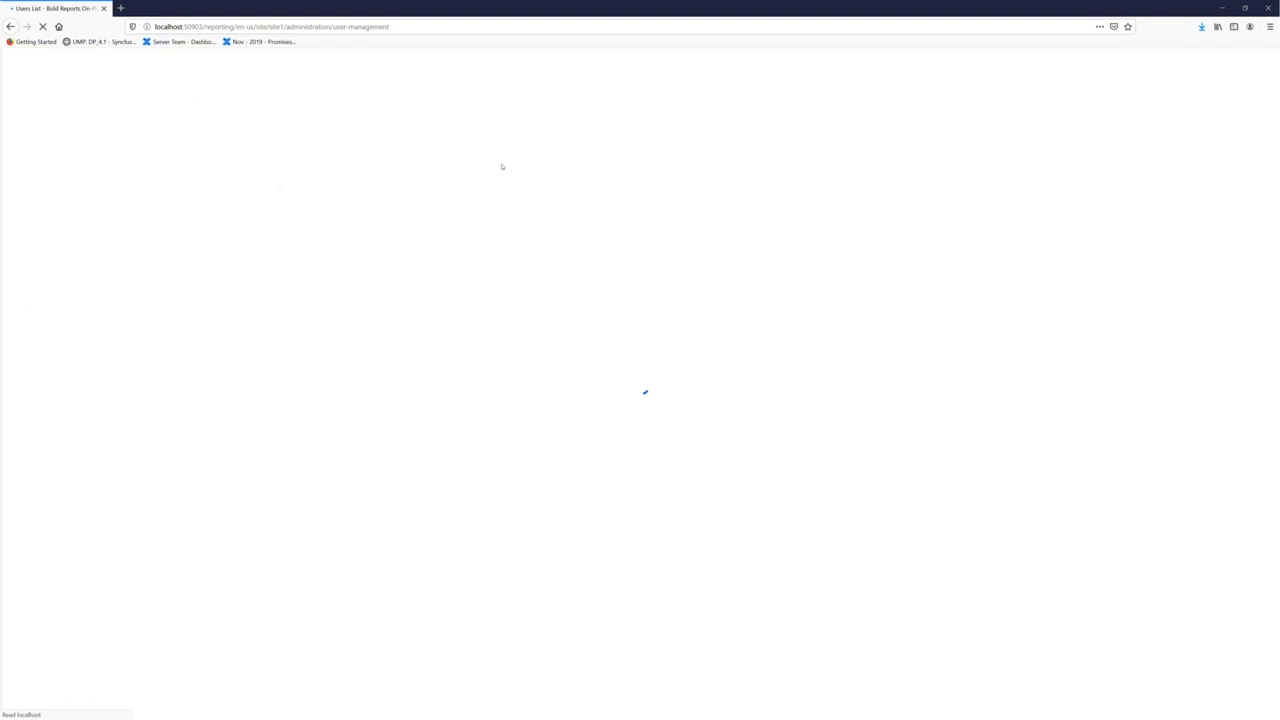
click(1232, 104)
click(1205, 121)
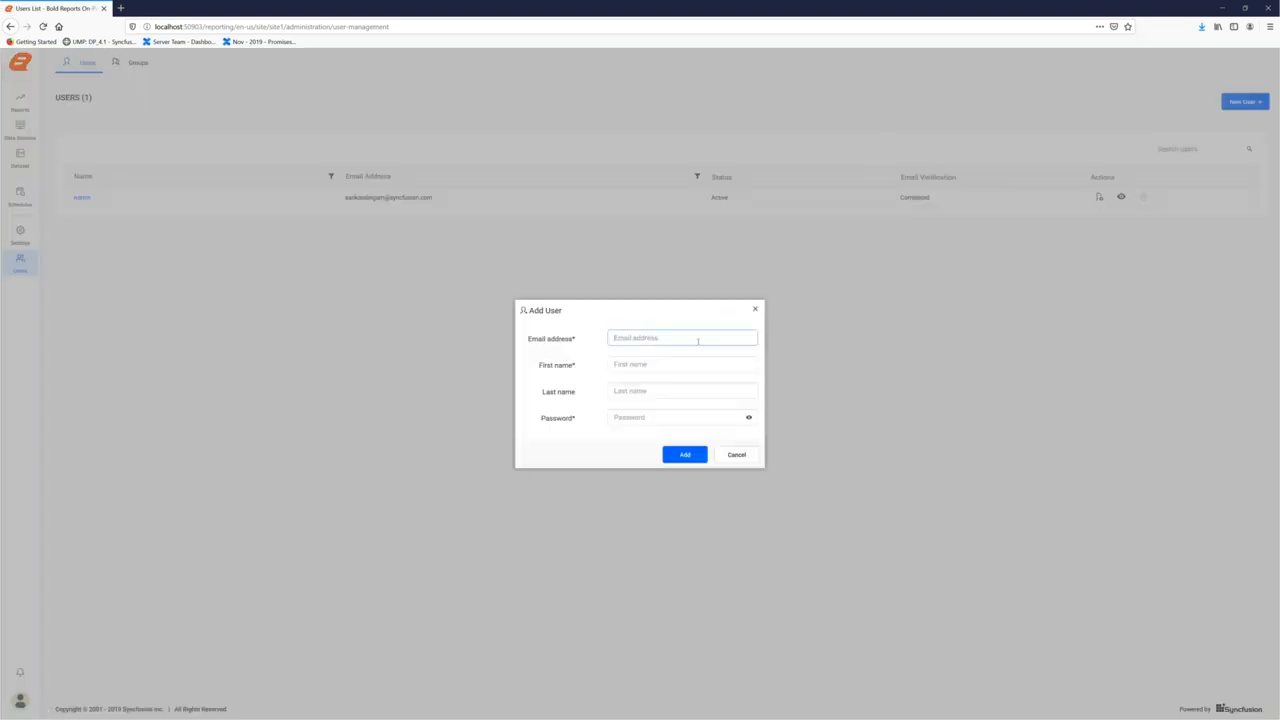
key(Tab)
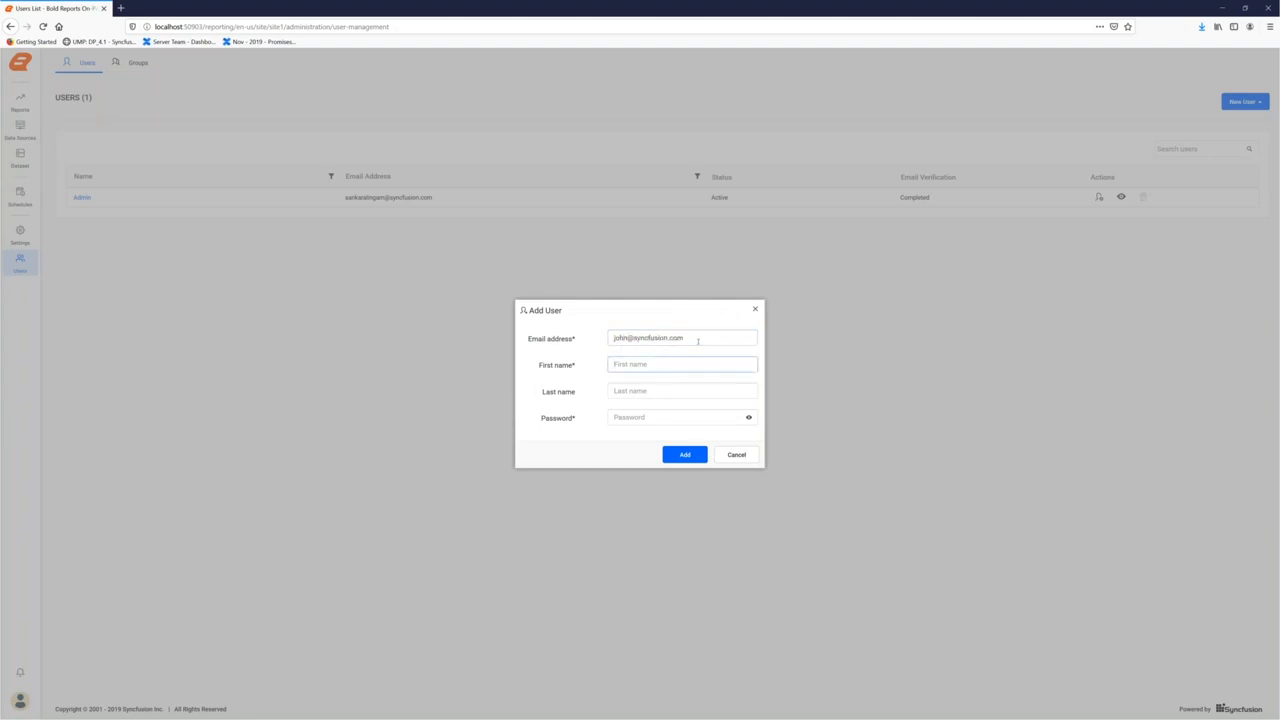
key(Tab)
key(Tab)
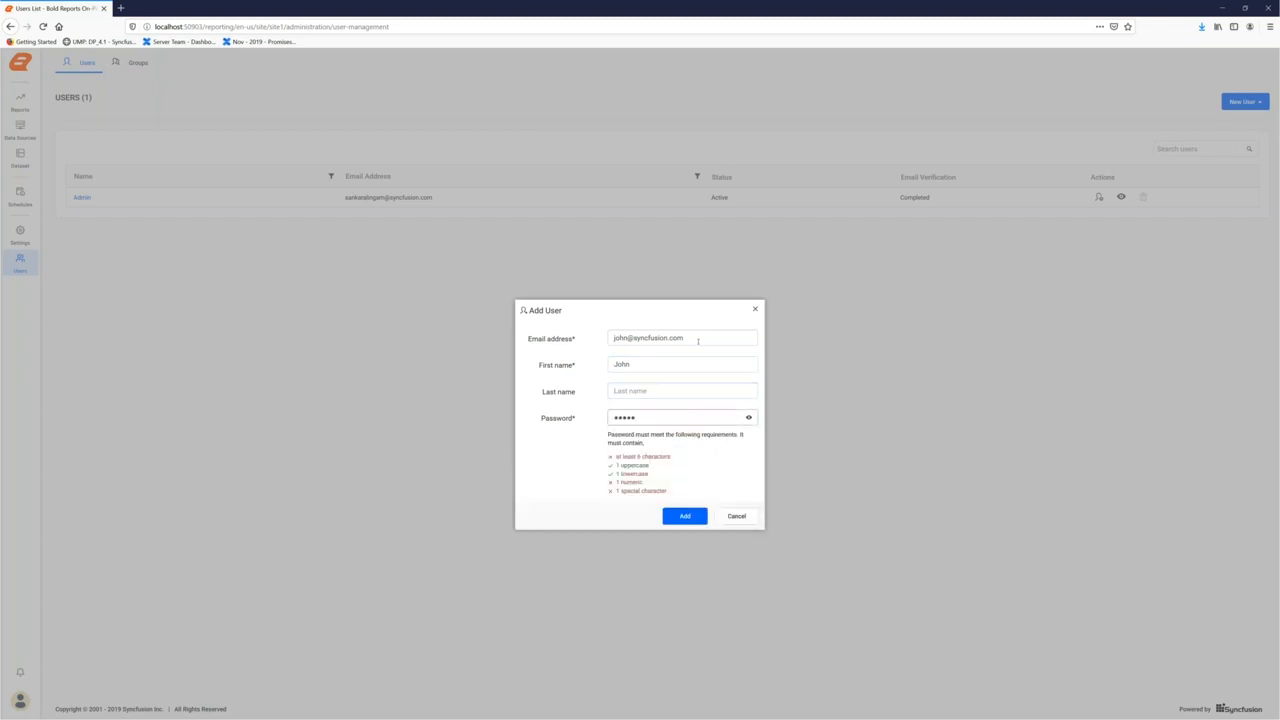
key(Return)
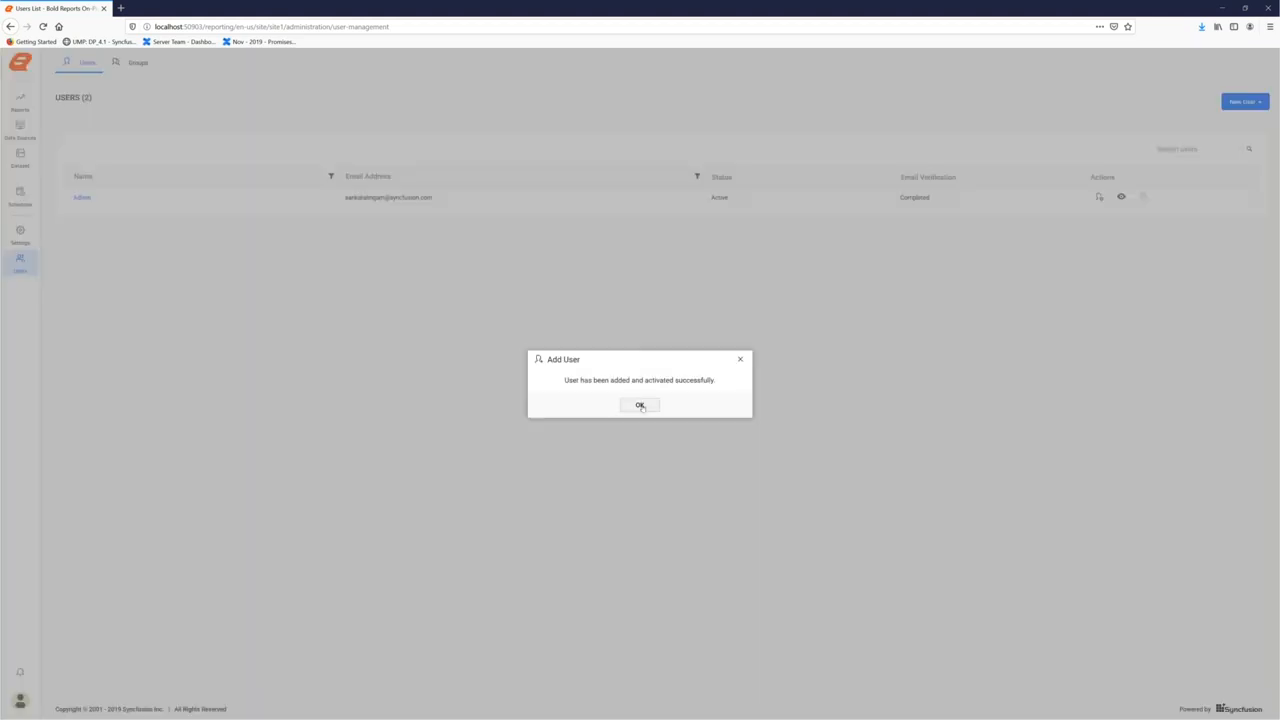
click(640, 405)
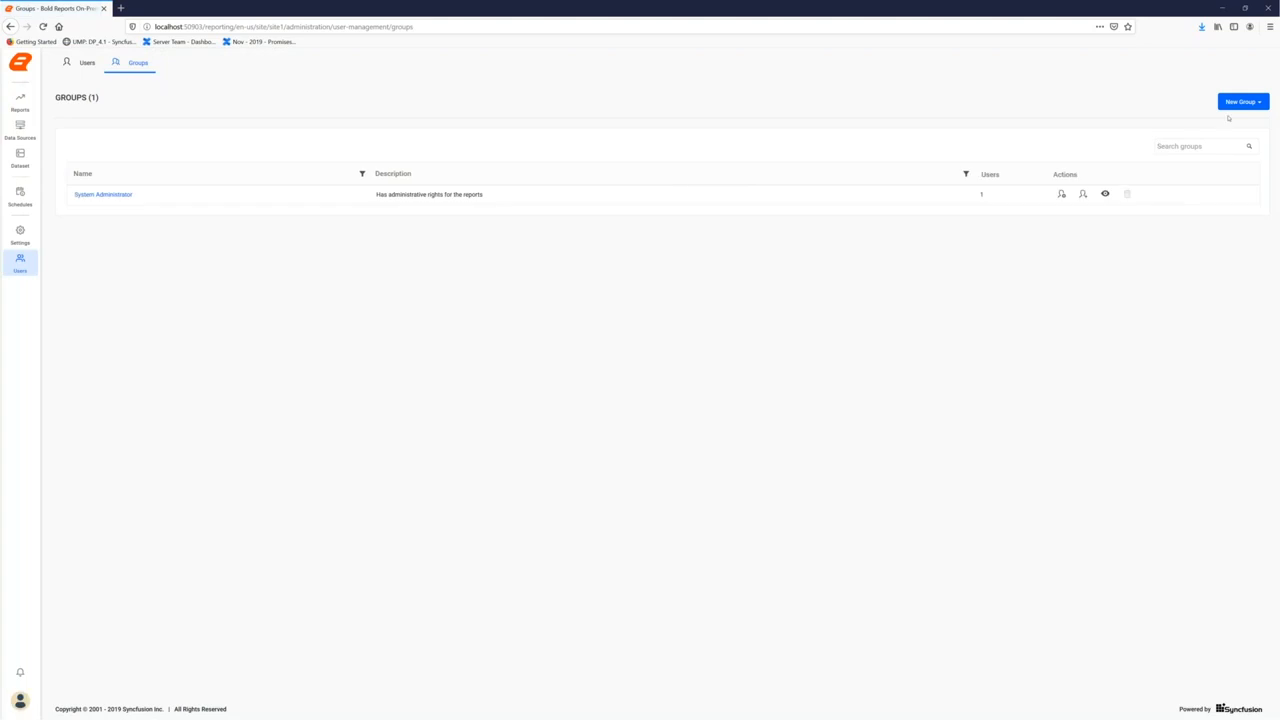
Create a new group named 'Sales' and confirm its creation
click(1240, 102)
click(1226, 123)
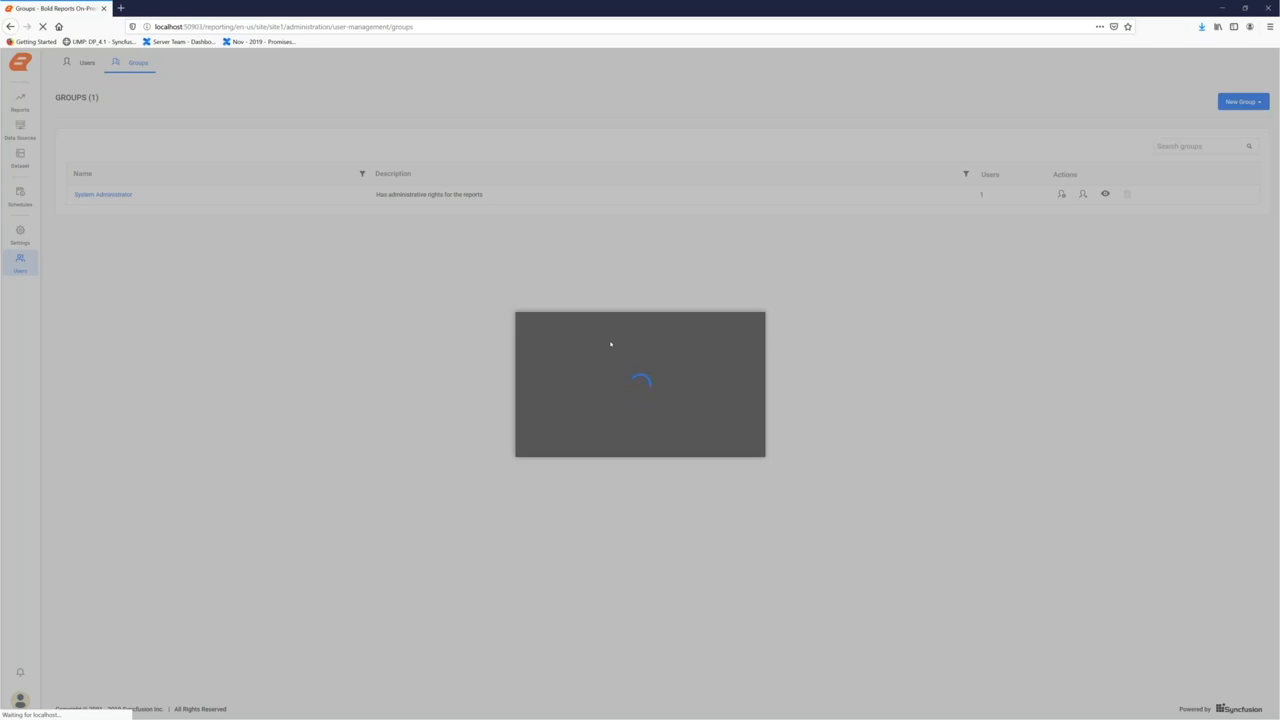
click(615, 347)
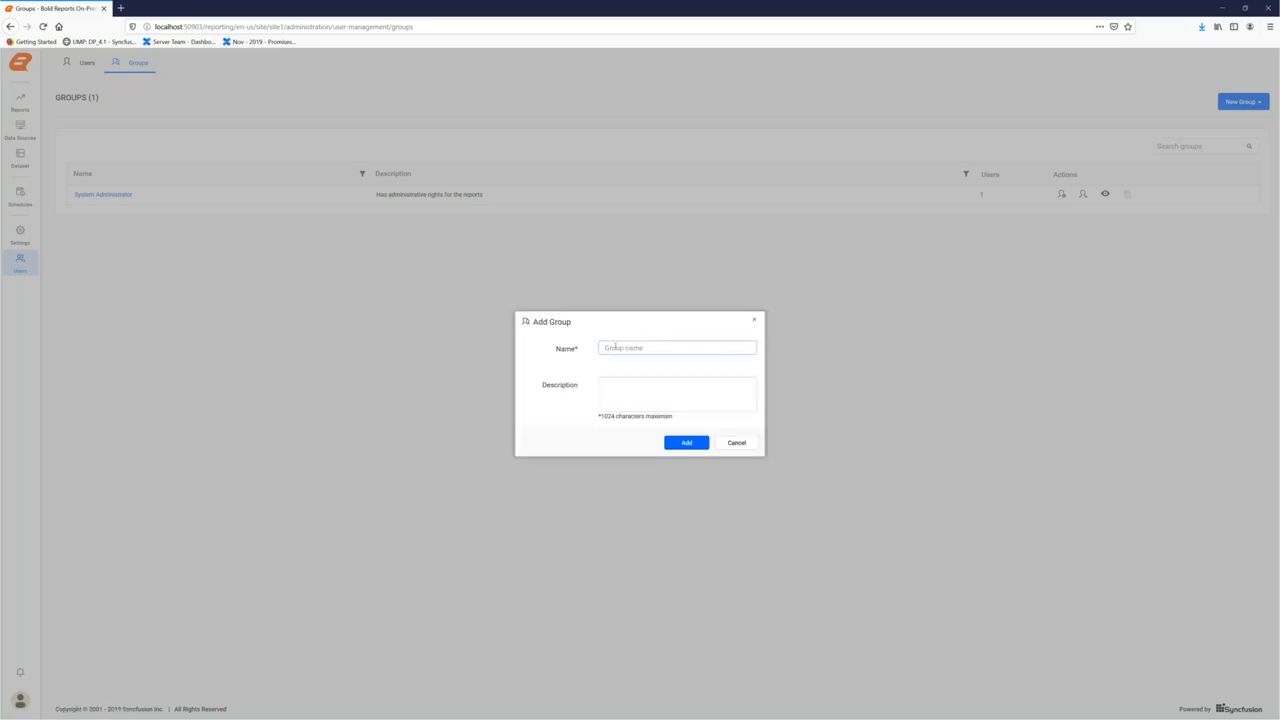
text(Sales)
click(678, 442)
click(658, 409)
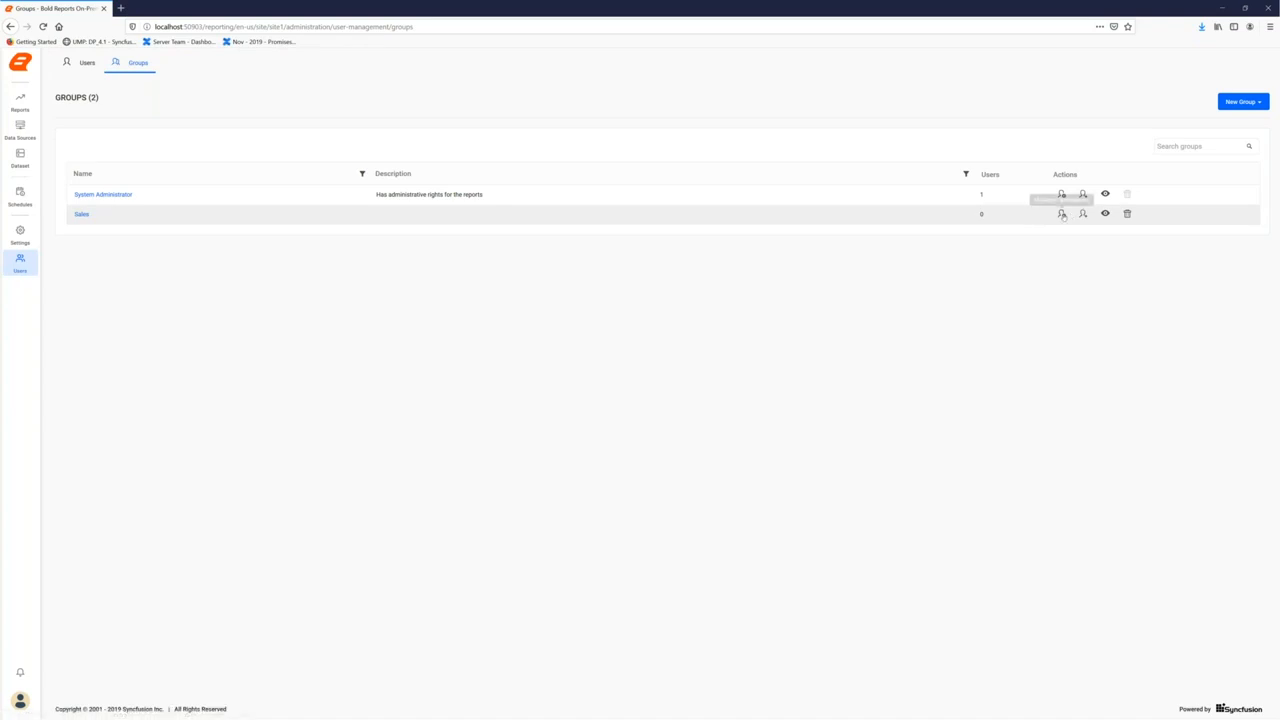
Add the newly created user as a member of the Sales group, then return to Users
click(1062, 214)
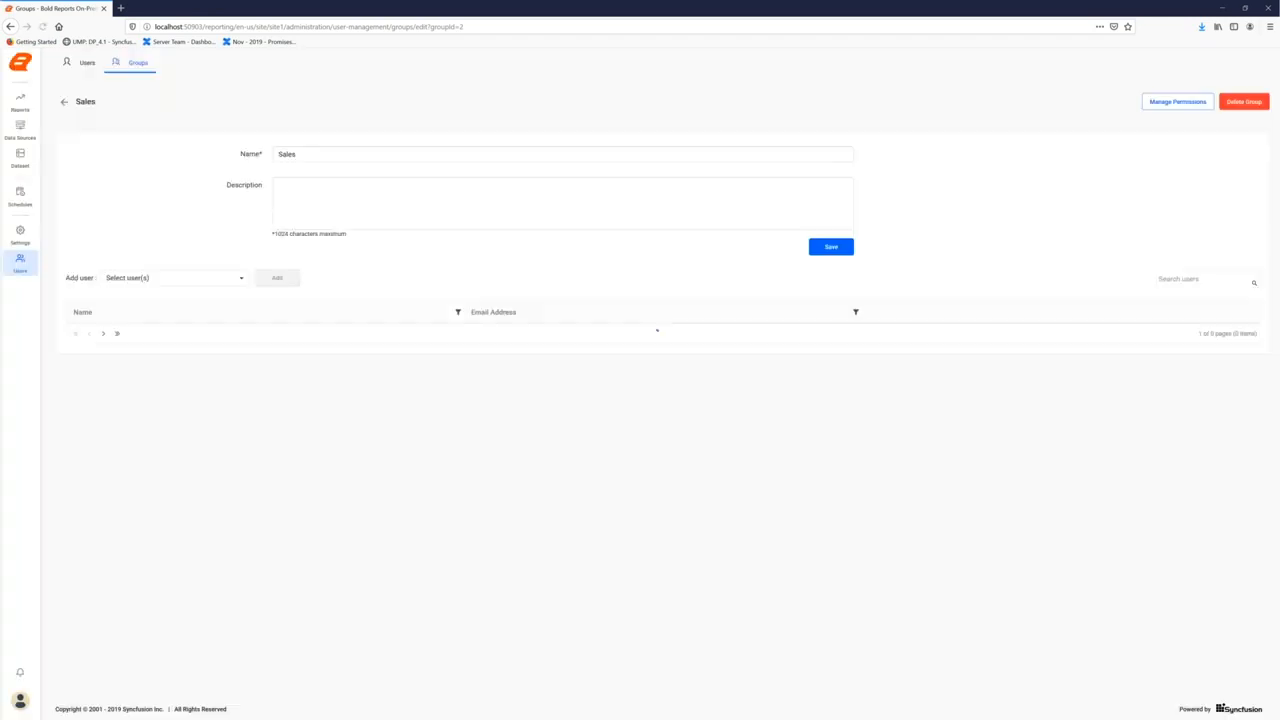
click(160, 280)
click(127, 345)
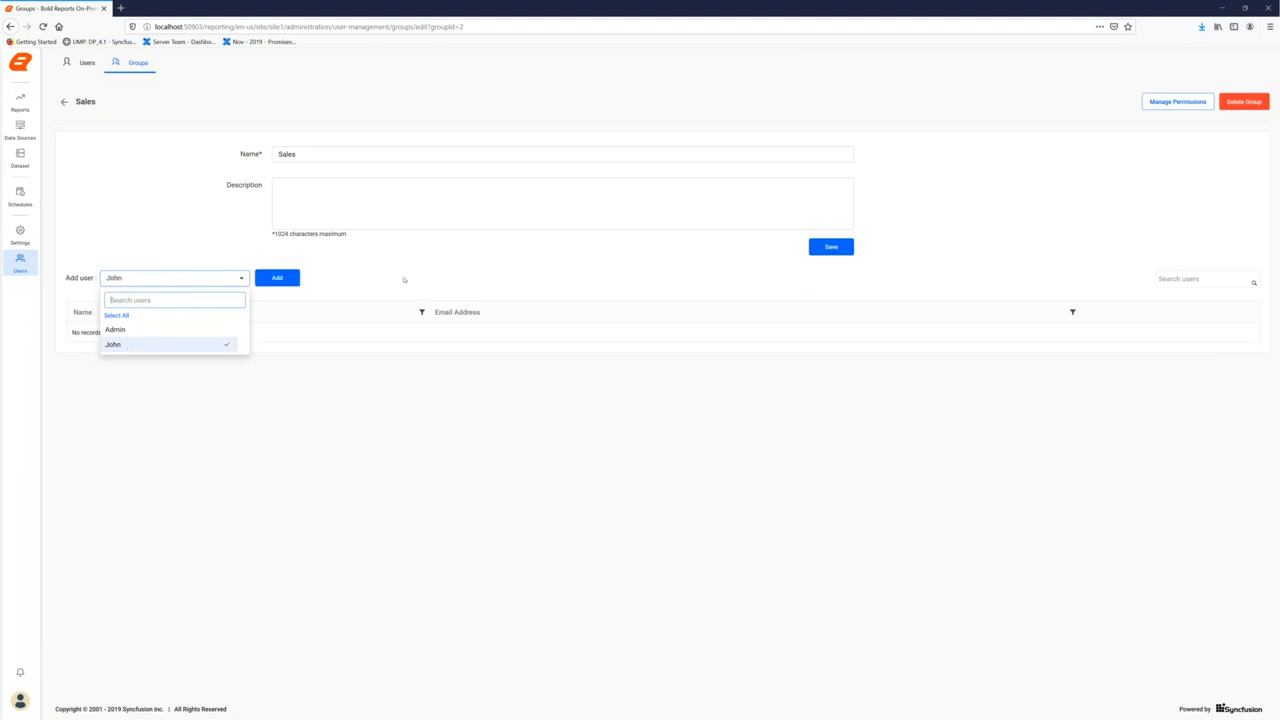
click(290, 279)
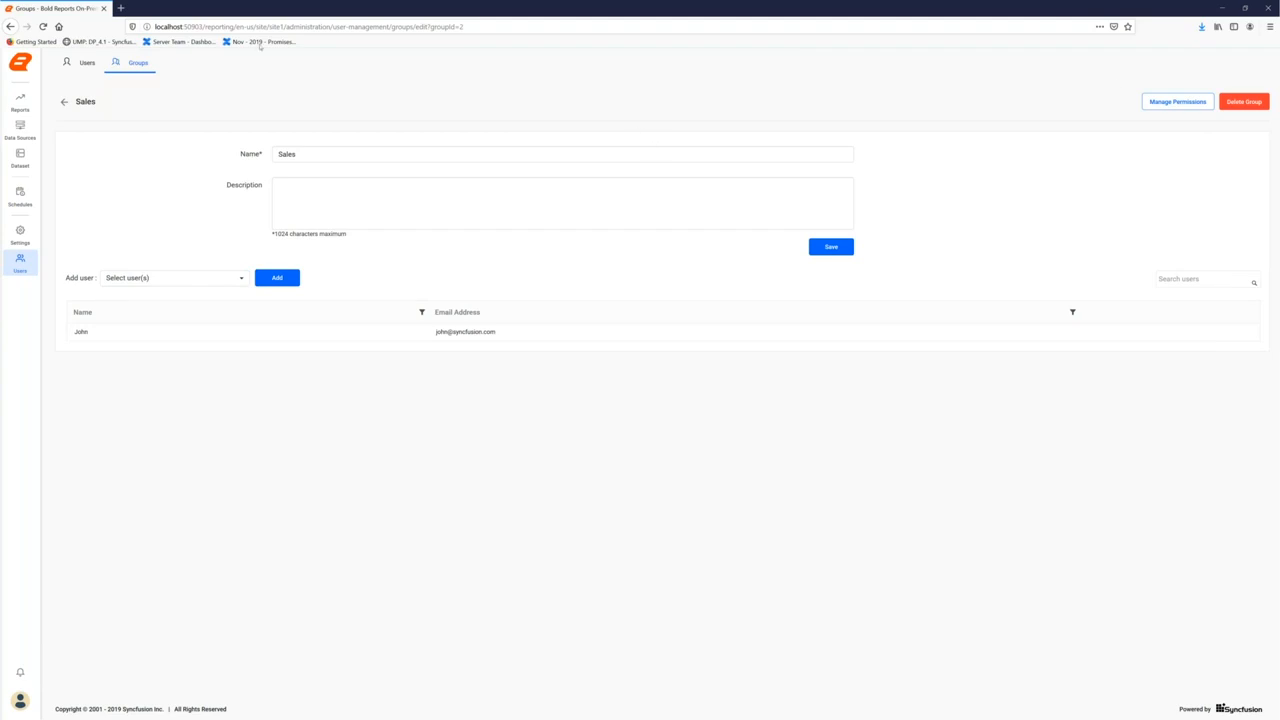
click(86, 64)
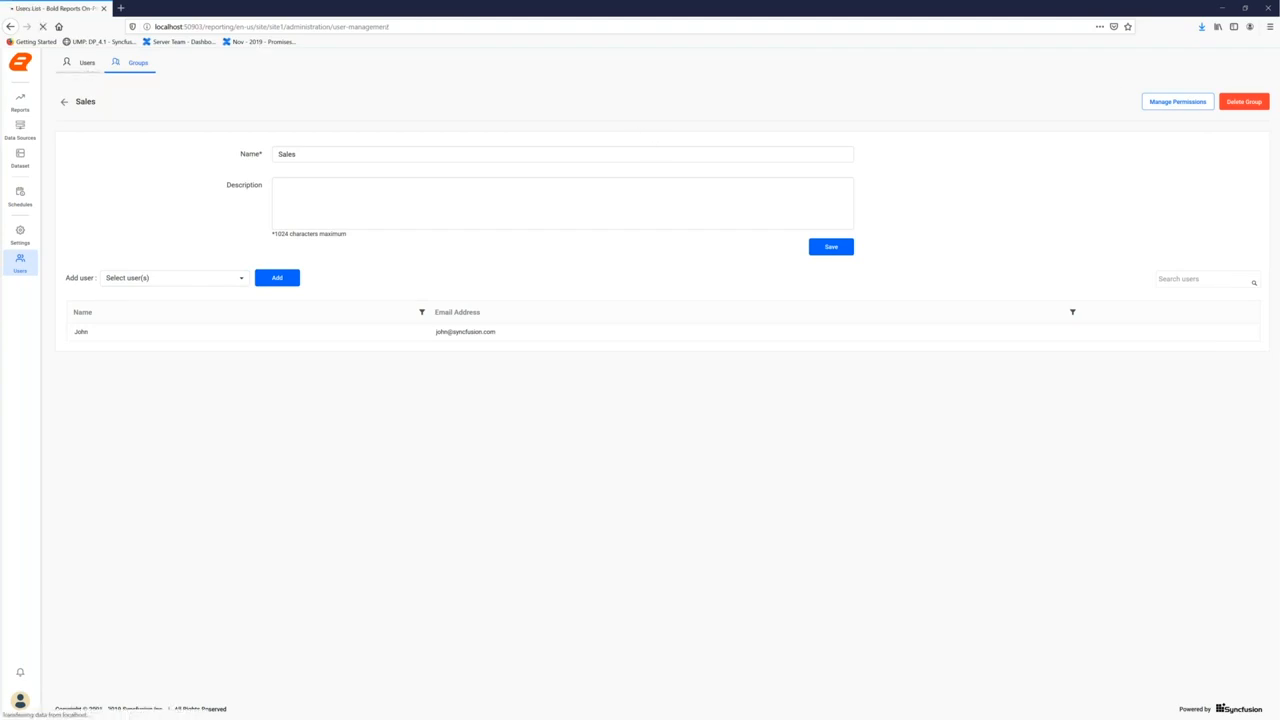
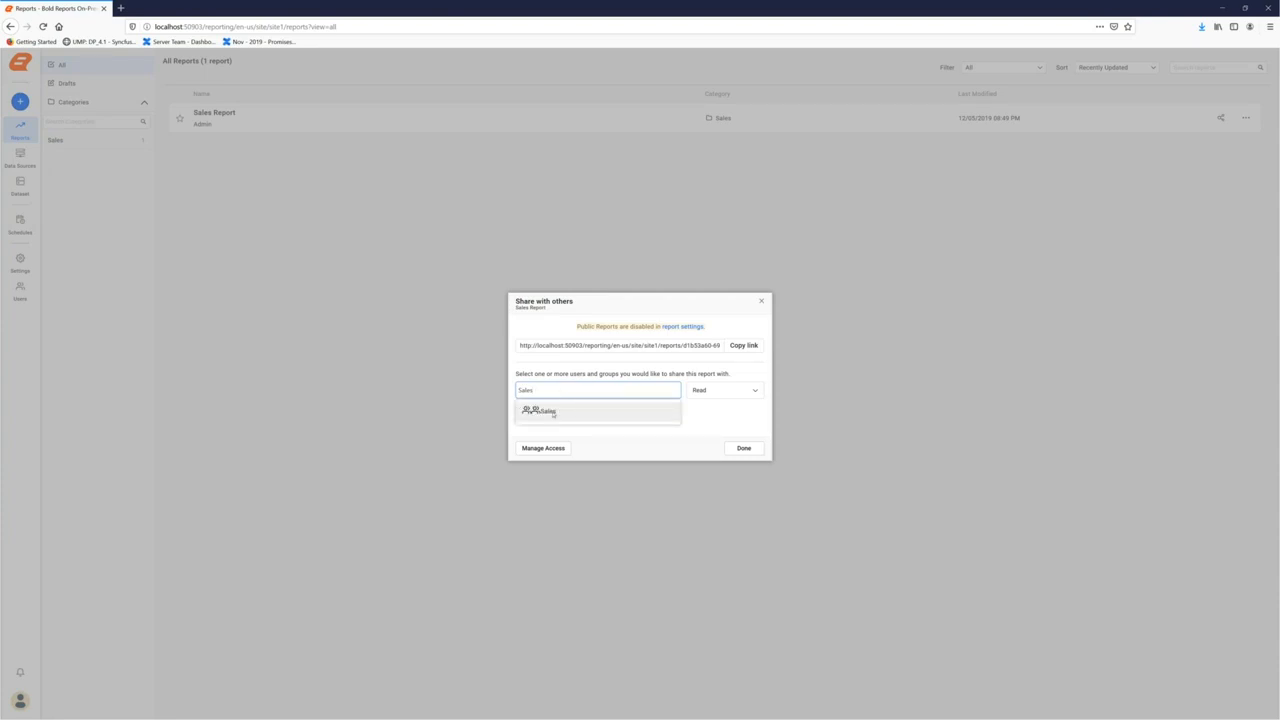
Share the Sales Report with the Sales group at Read, Write, Delete permission and close the dialog
click(553, 413)
click(740, 390)
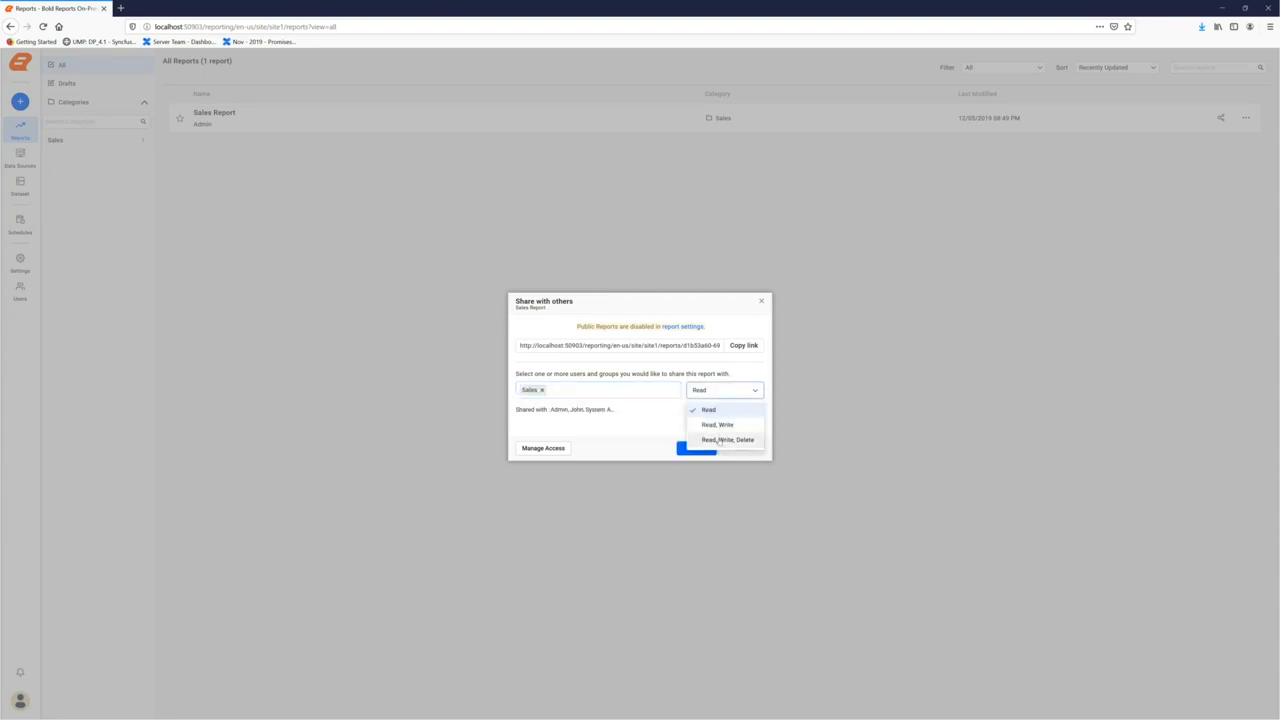
click(719, 440)
click(696, 446)
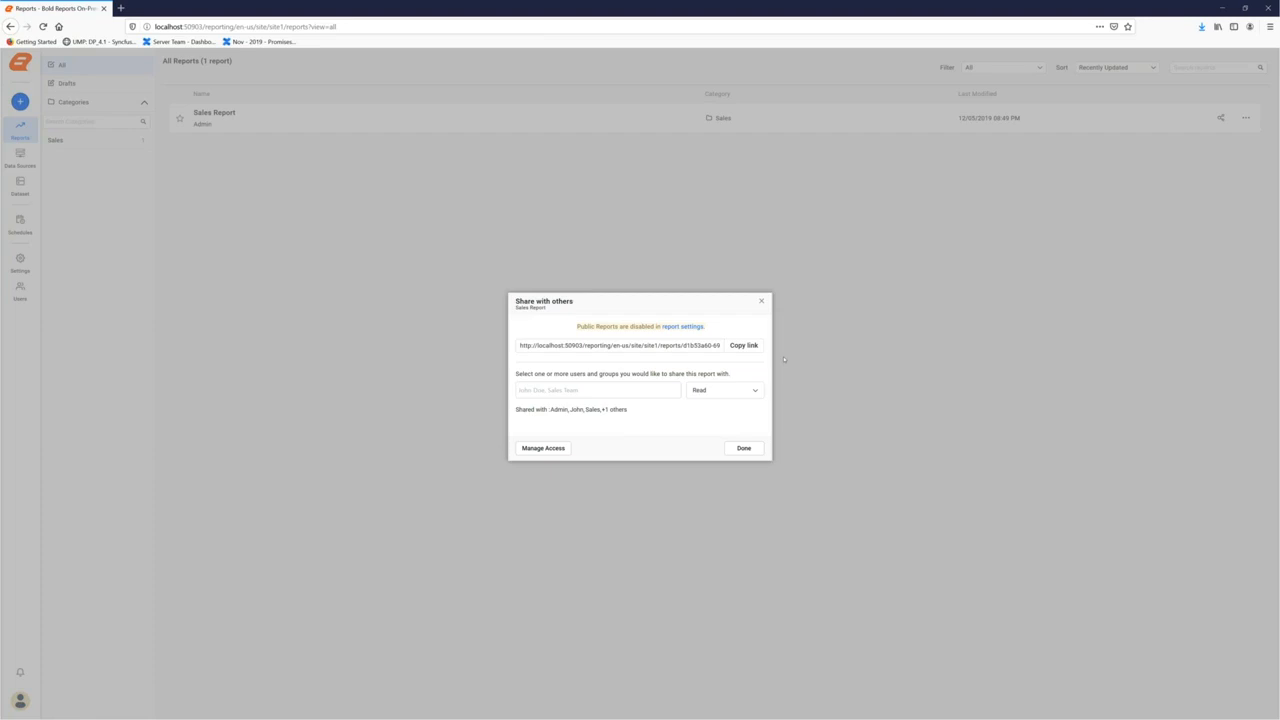
click(744, 452)
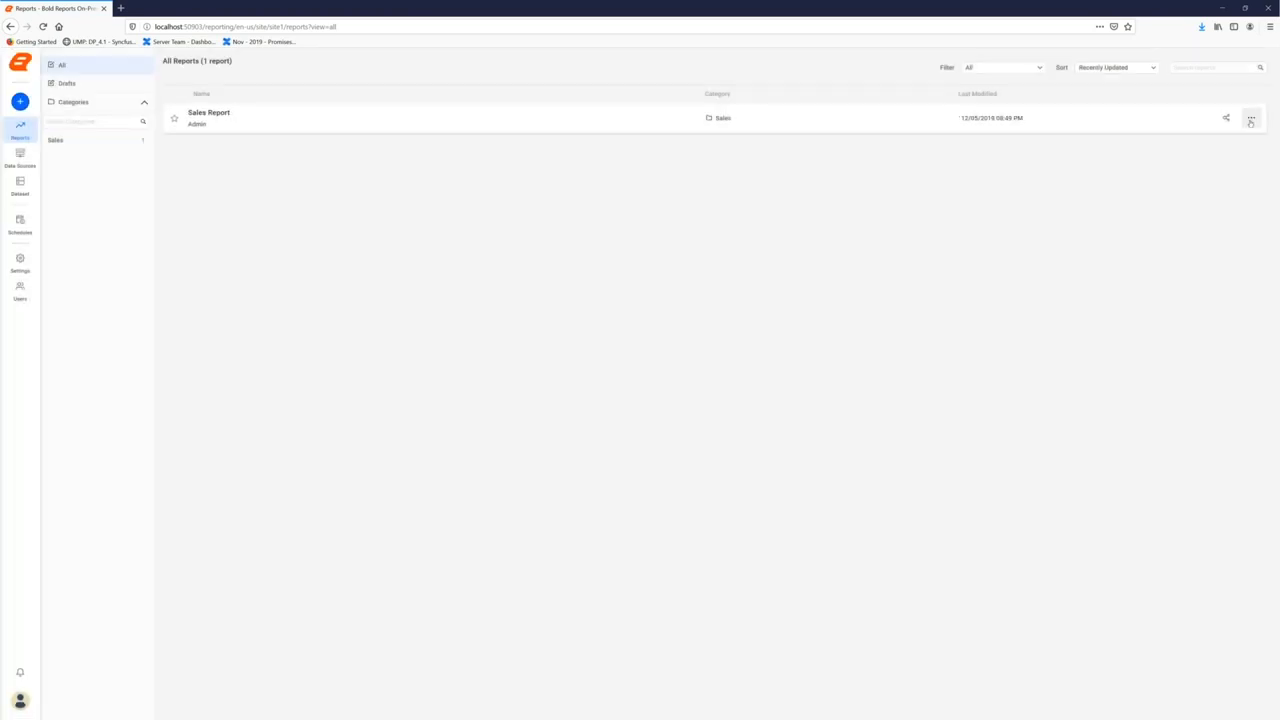
click(1250, 120)
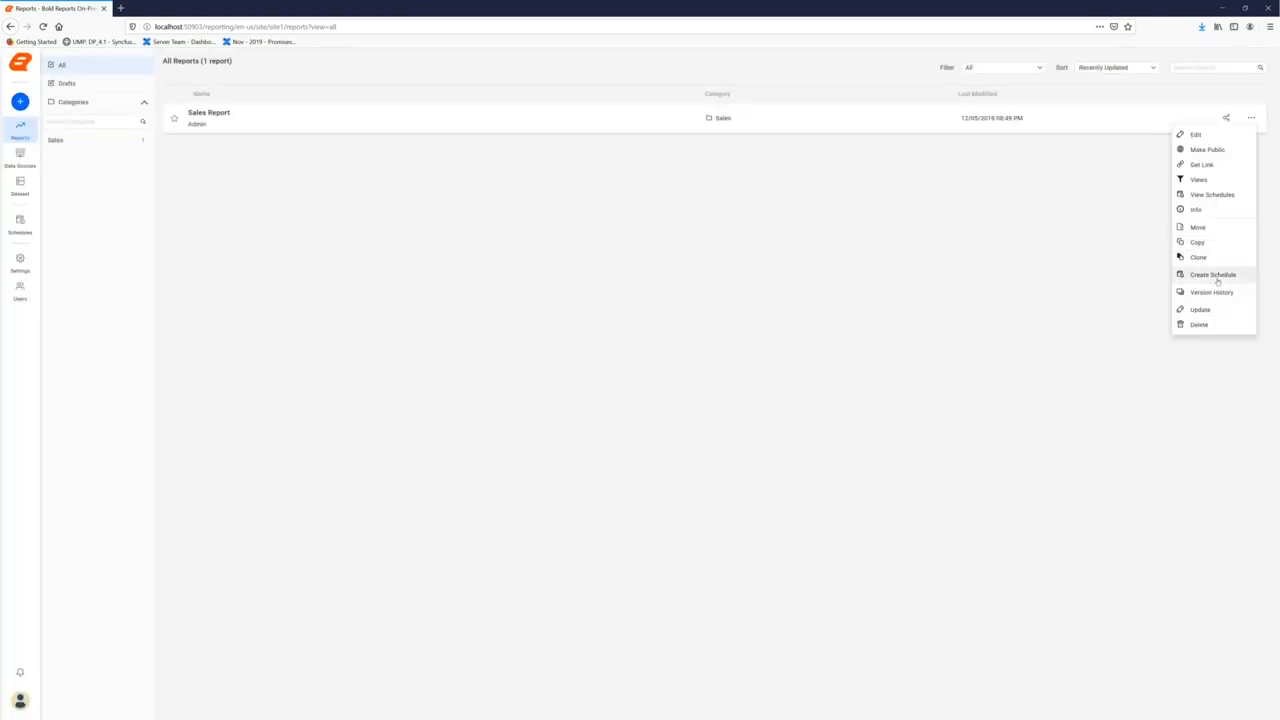
Start a schedule for Sales Report named 'Sales Report Schedule' with Set parameters enabled
click(1213, 274)
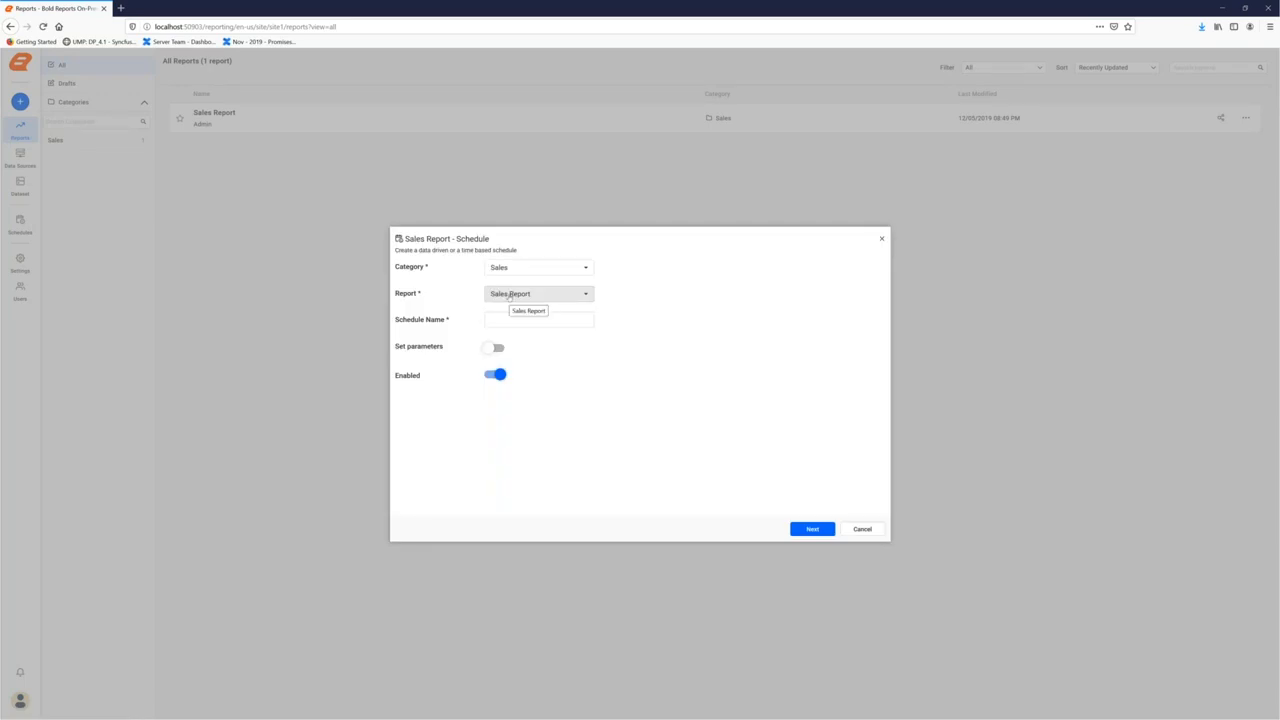
click(509, 295)
click(507, 333)
click(496, 319)
text(Sales Report Schedule)
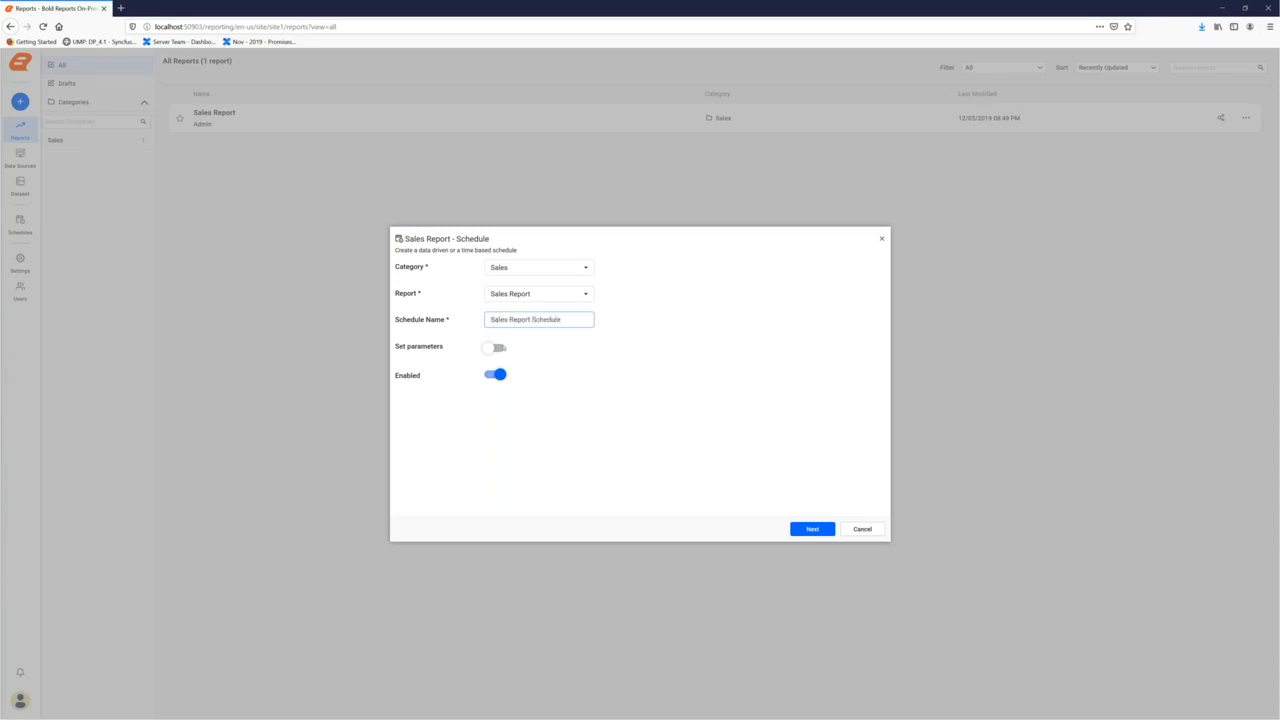
click(508, 415)
click(498, 348)
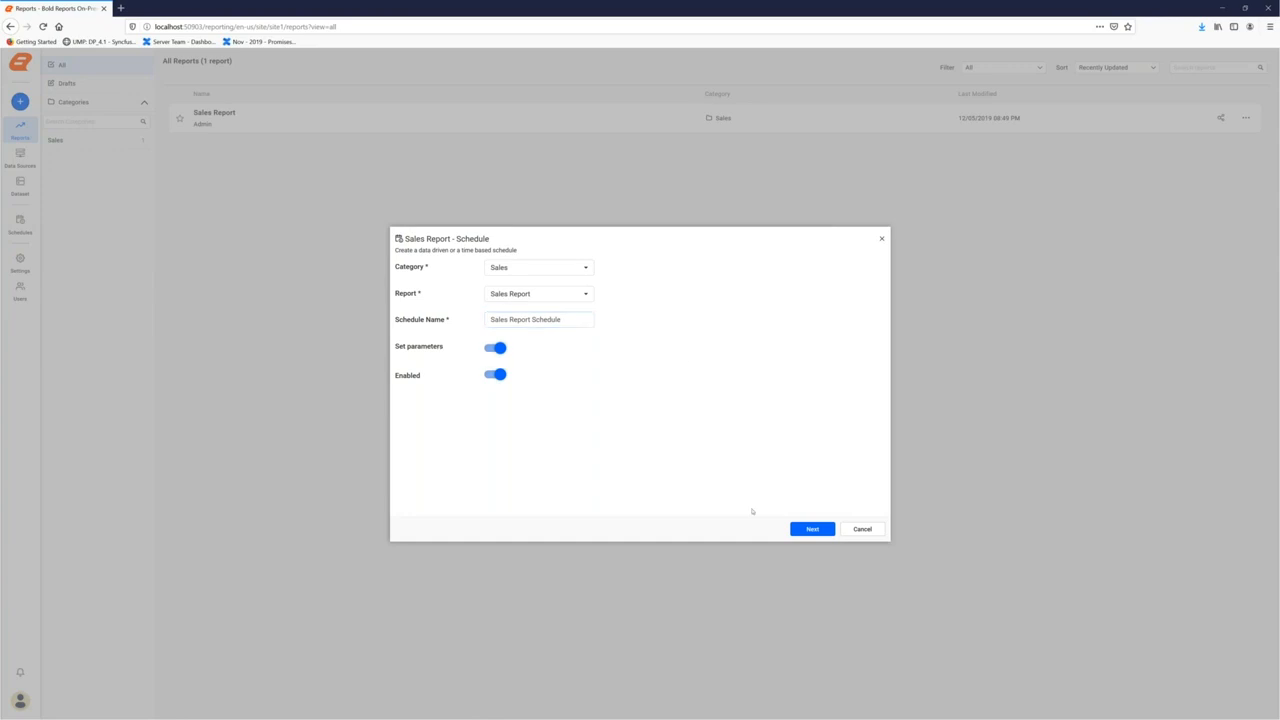
click(814, 534)
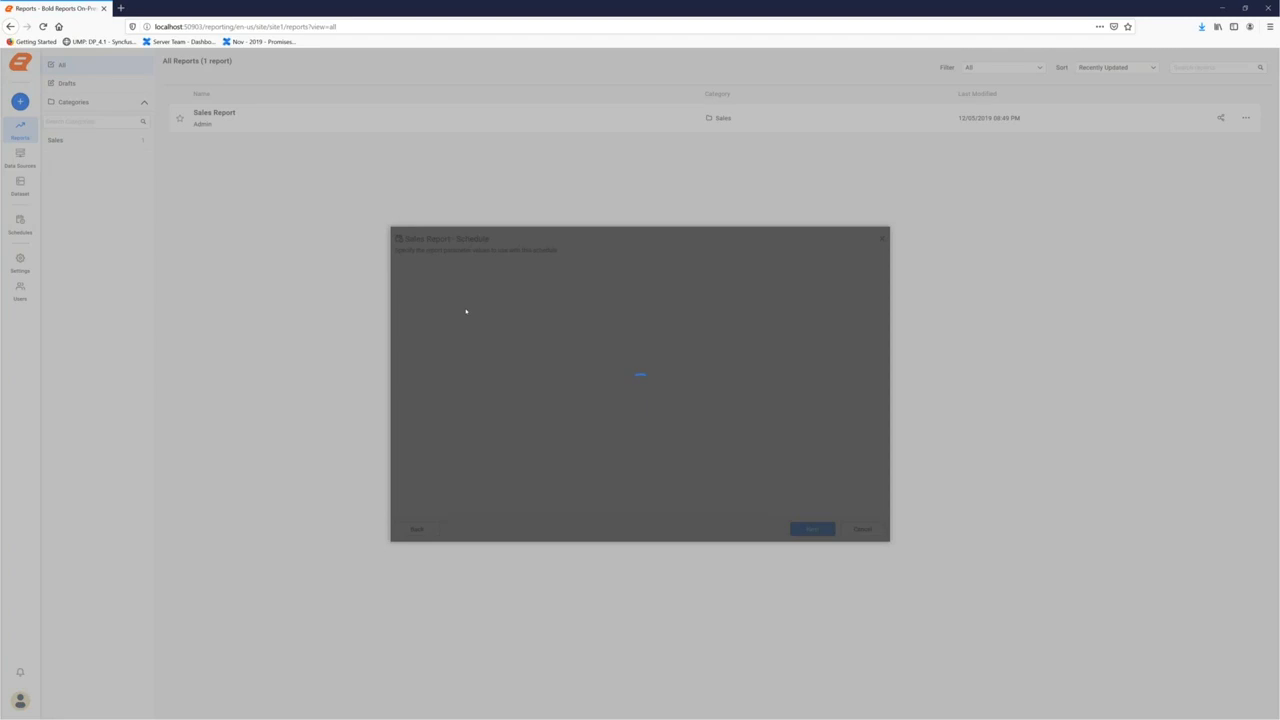
Set ProductCategory to Components and ProductSubcategory to Bottom Brackets, then continue to recurrence
click(521, 279)
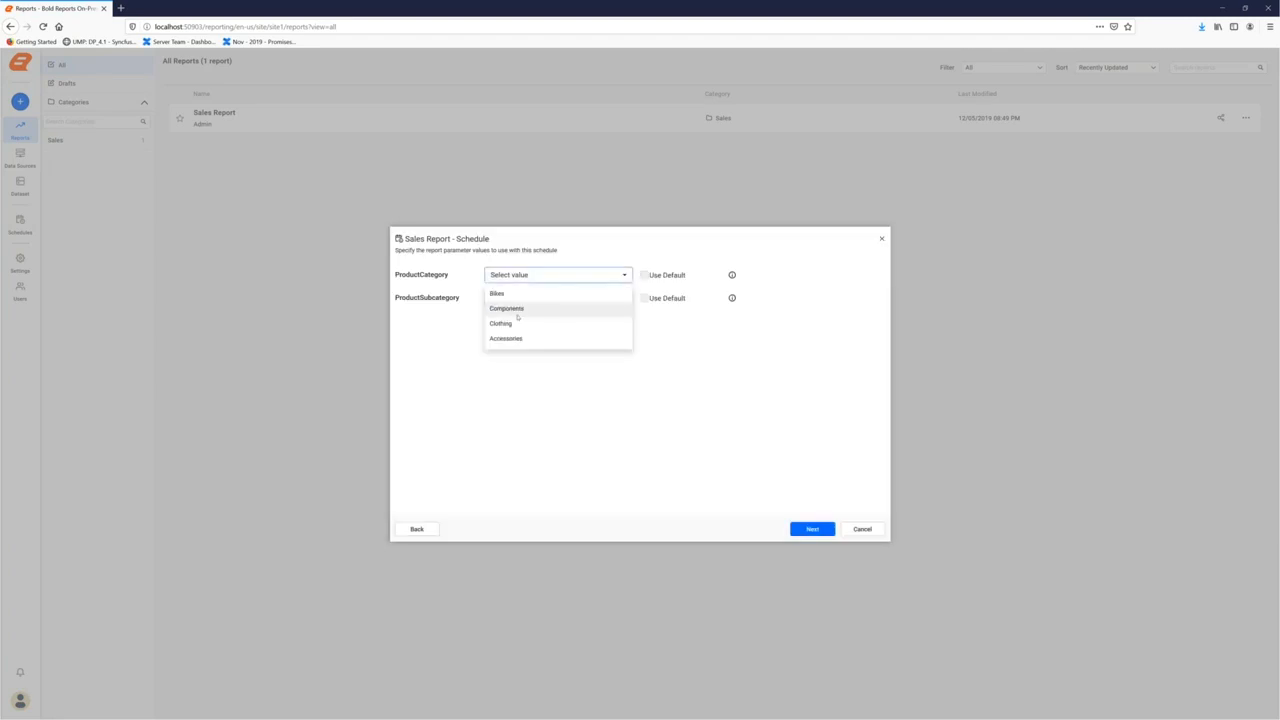
click(535, 309)
click(558, 298)
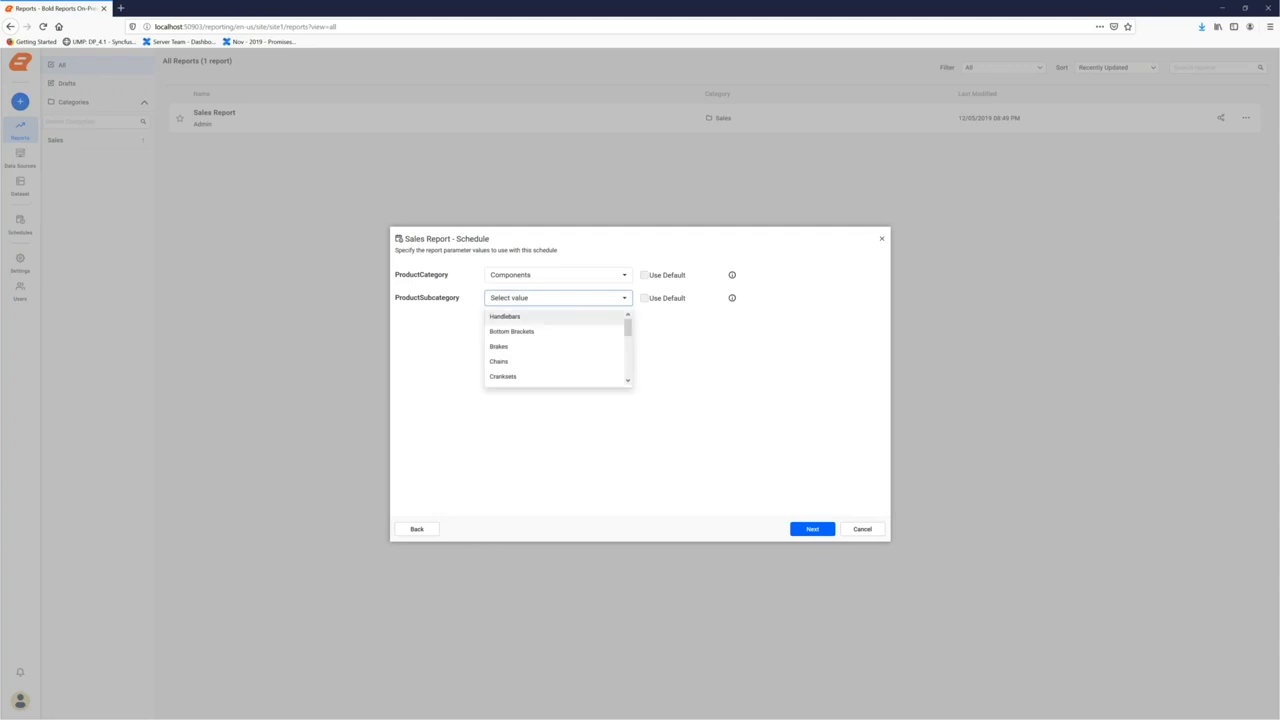
click(533, 336)
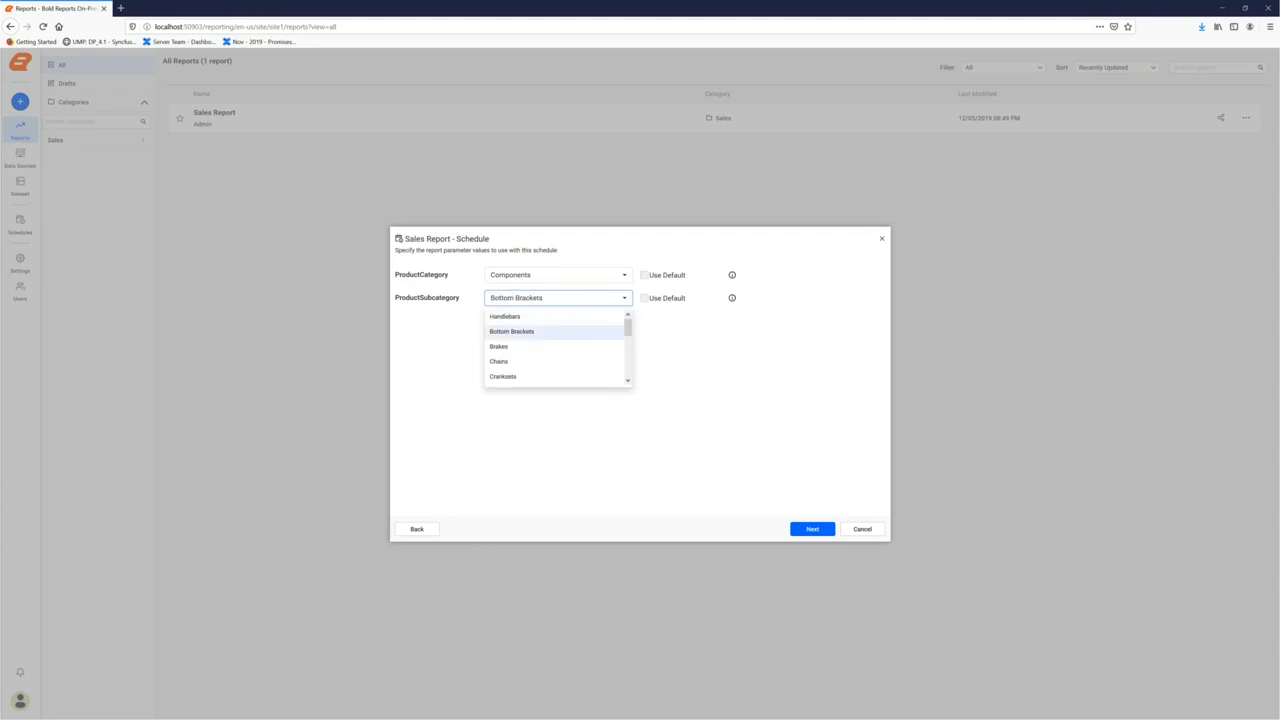
click(712, 355)
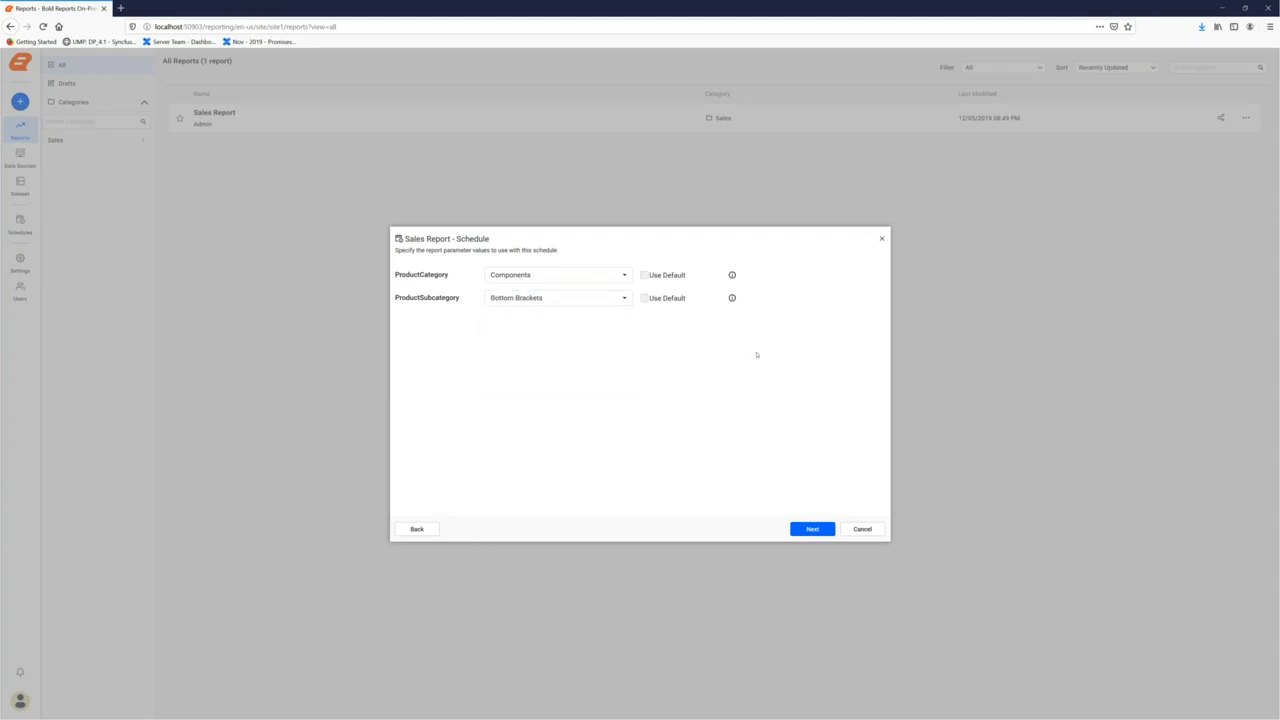
click(800, 527)
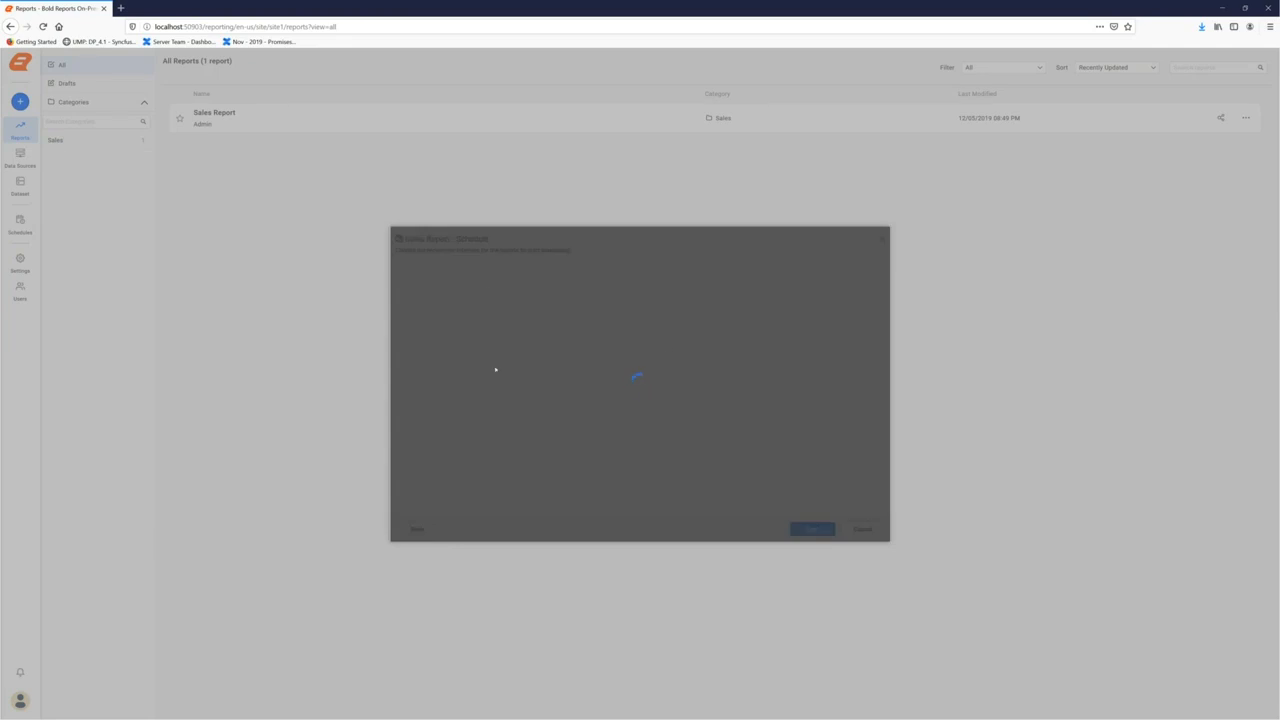
Make the schedule recur monthly, starting 12/05/2019 at 9:00 AM
click(551, 270)
click(496, 336)
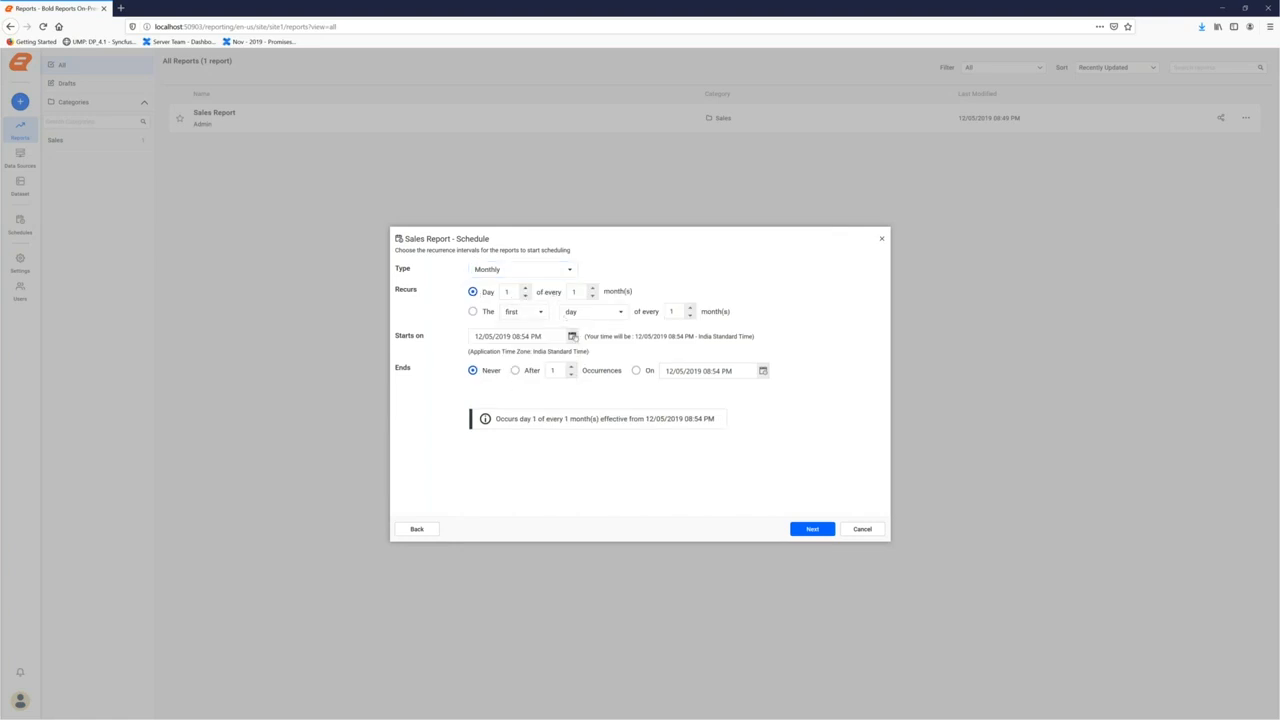
click(572, 336)
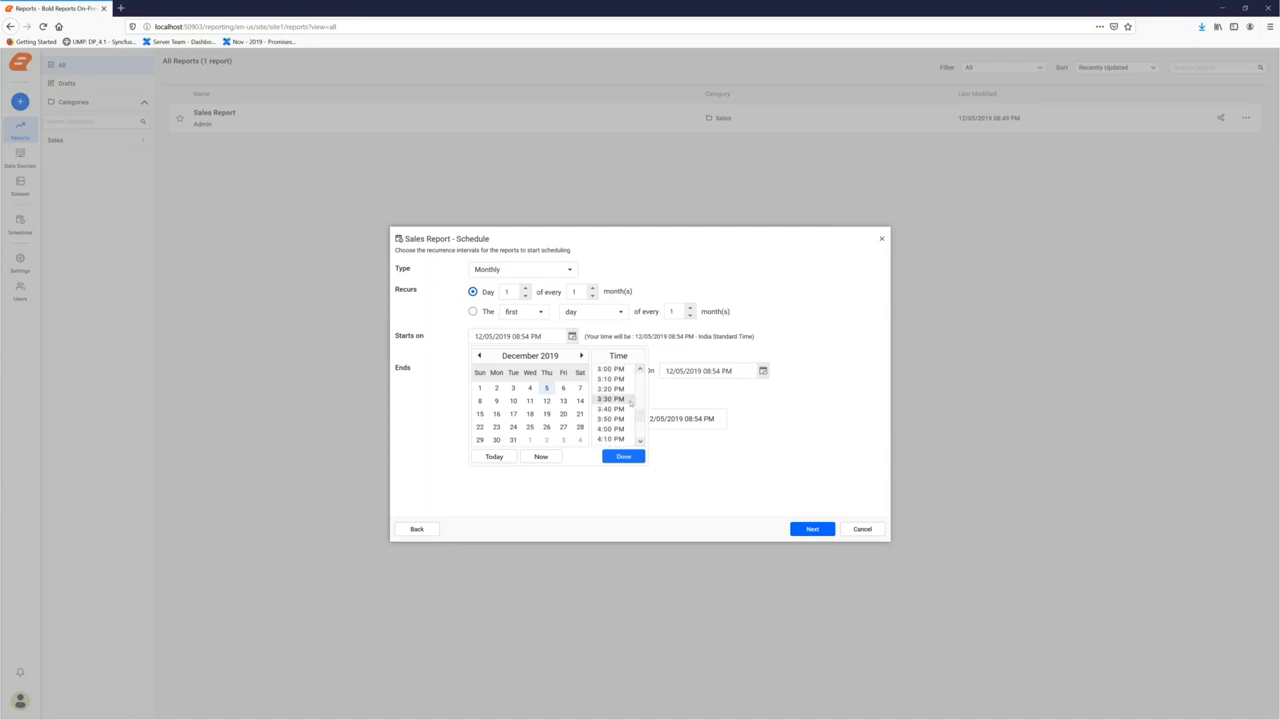
drag(643, 418, 644, 389)
scroll(607, 408, down, 6)
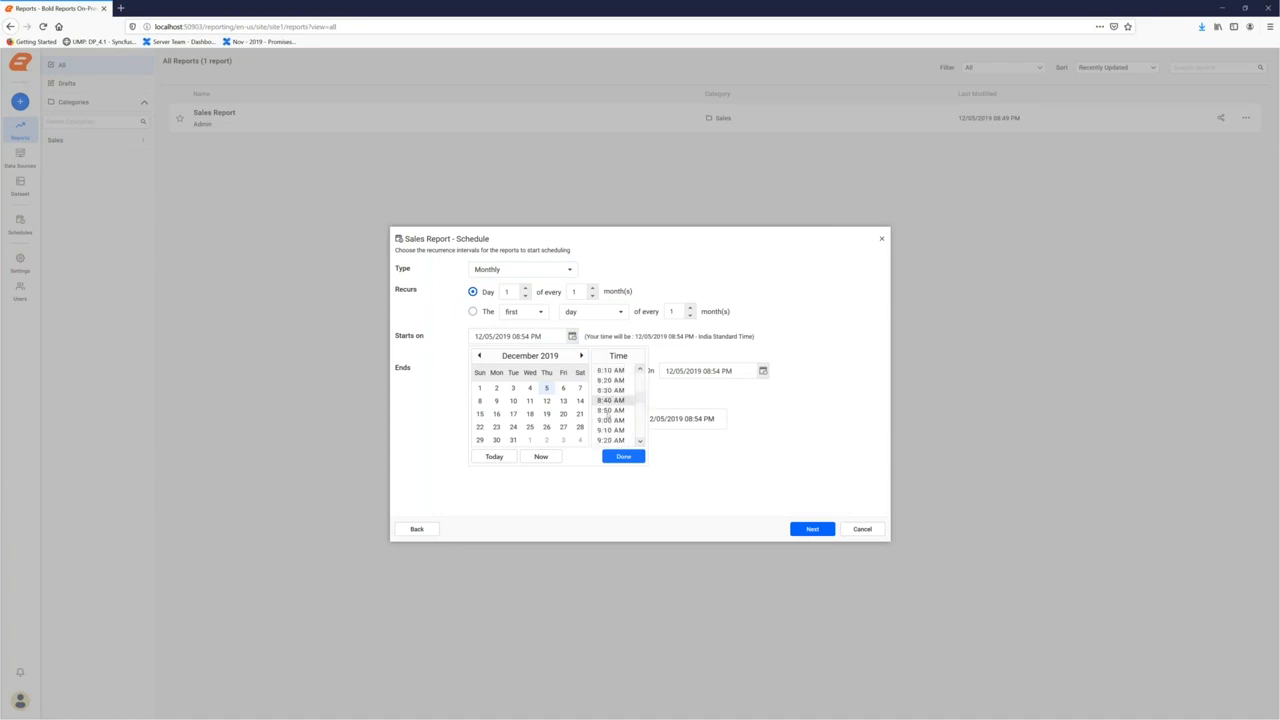
click(610, 420)
click(622, 457)
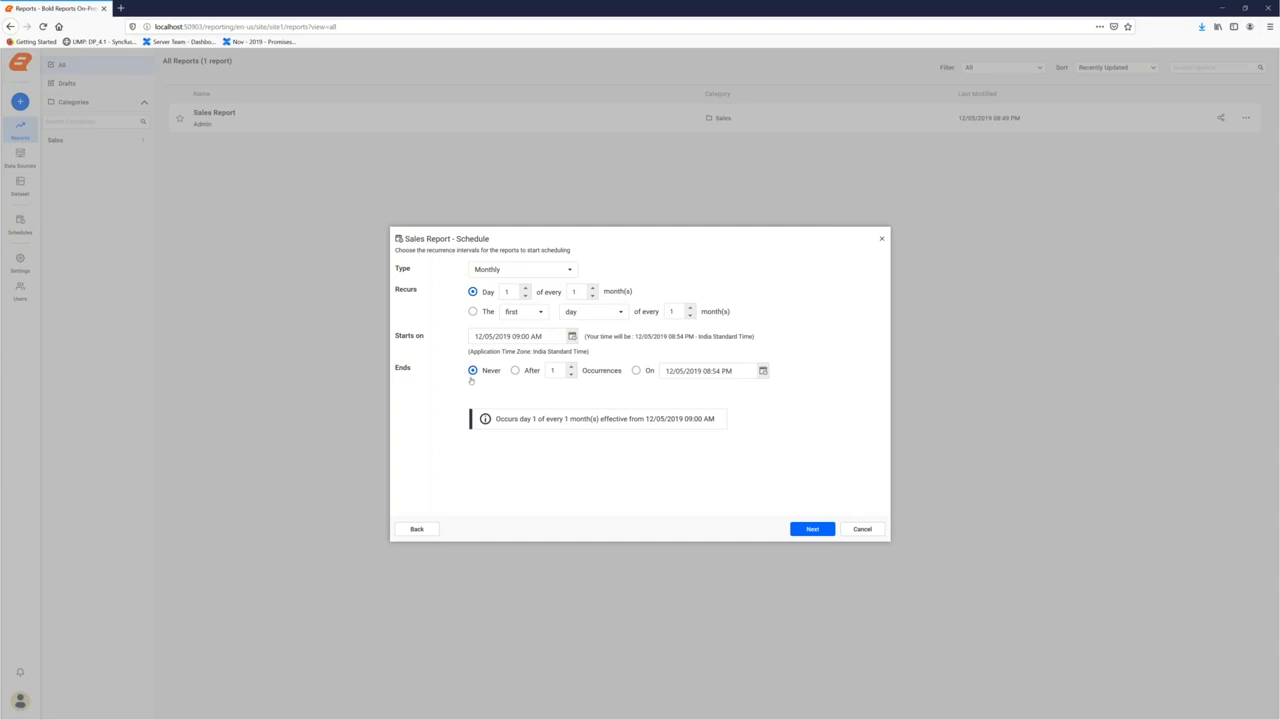
click(812, 529)
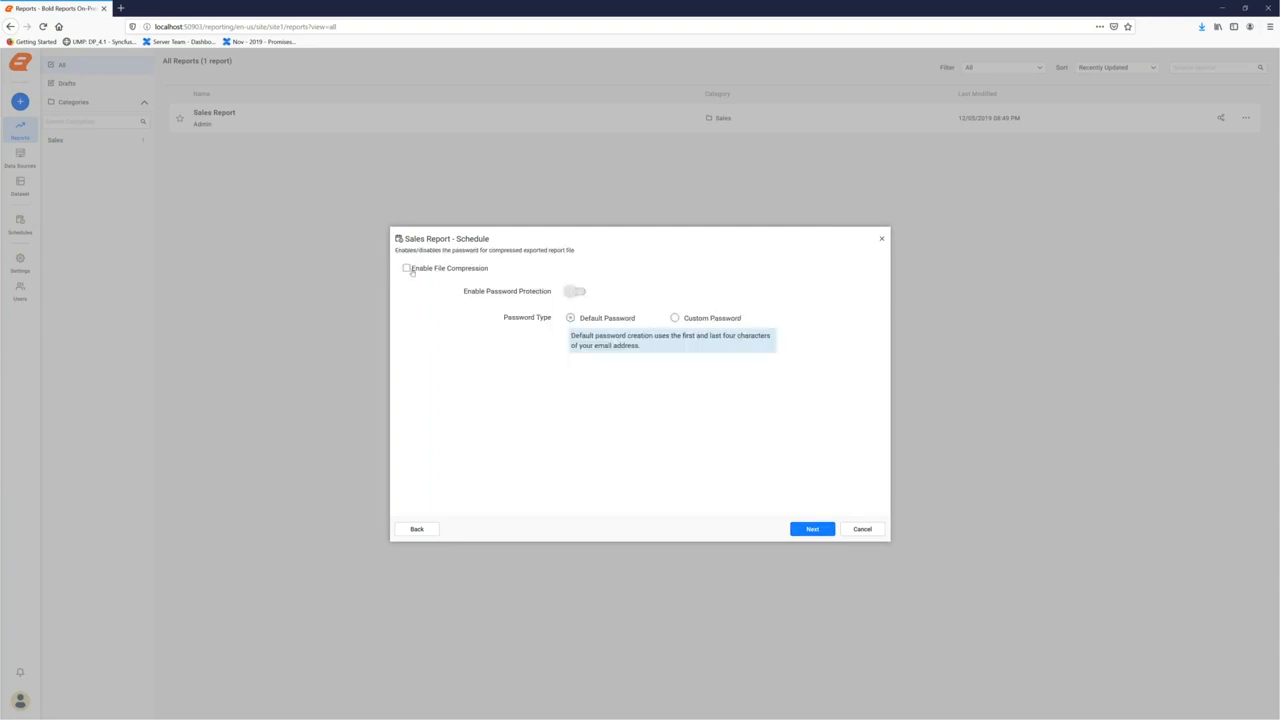
Enable file compression and password protection for the exported report
click(406, 269)
click(576, 291)
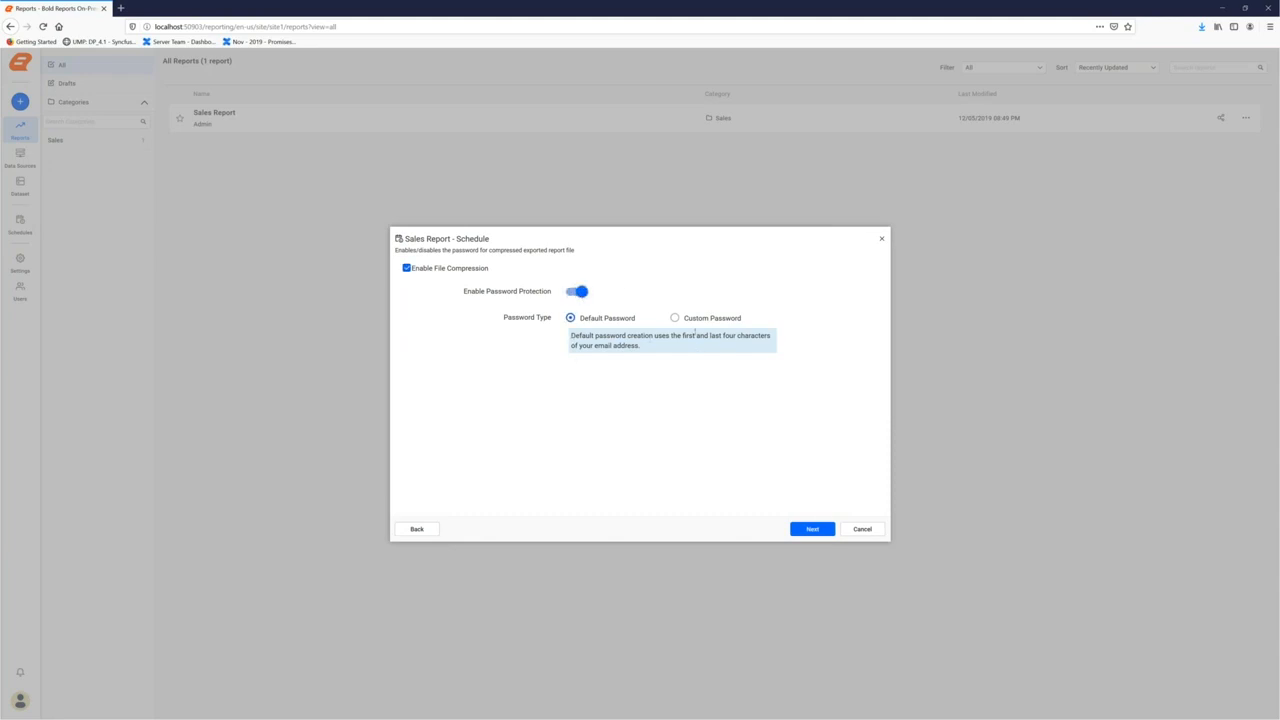
click(813, 529)
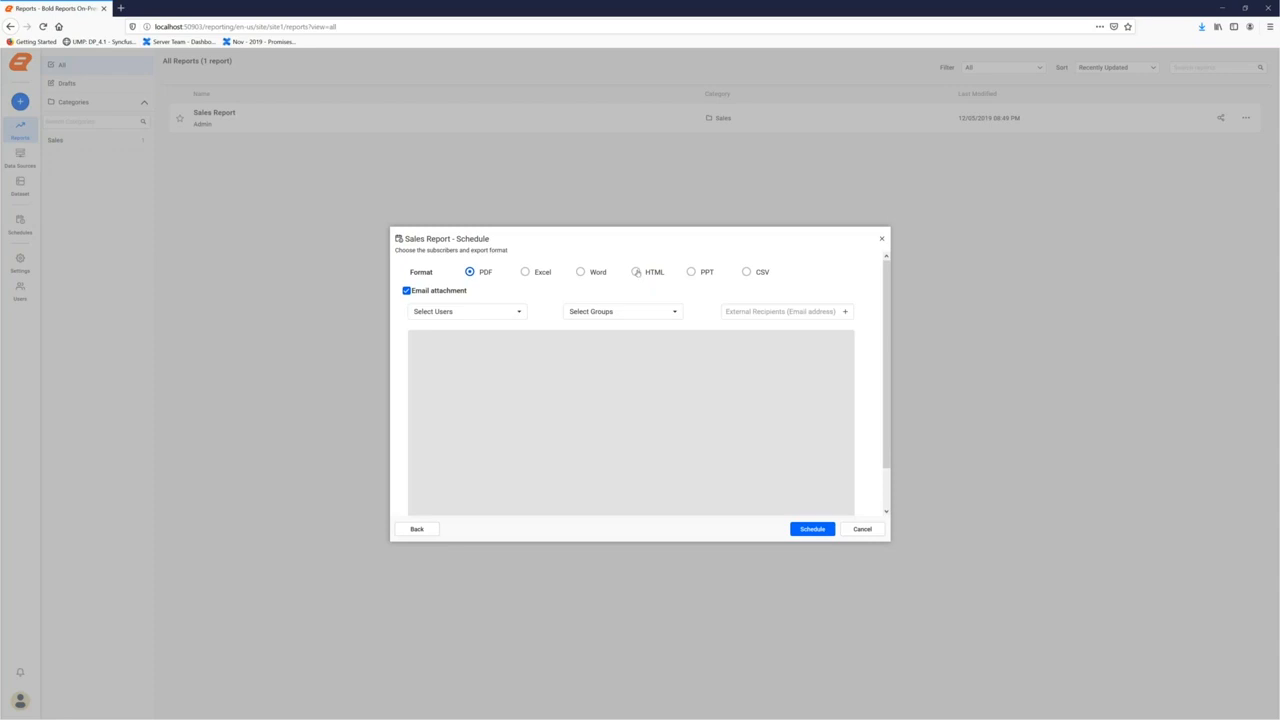
Export as HTML to the Sales group plus an external recipient's e-mail, and save the schedule
click(636, 272)
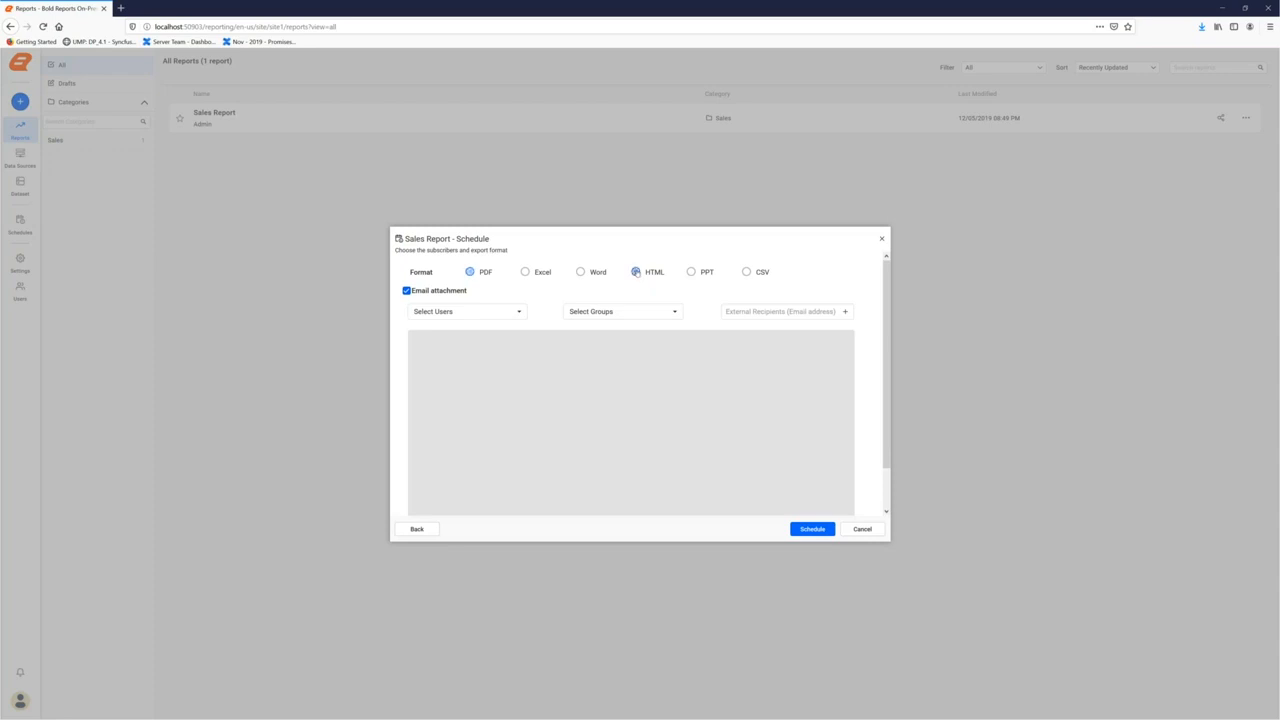
click(591, 312)
click(585, 366)
click(757, 312)
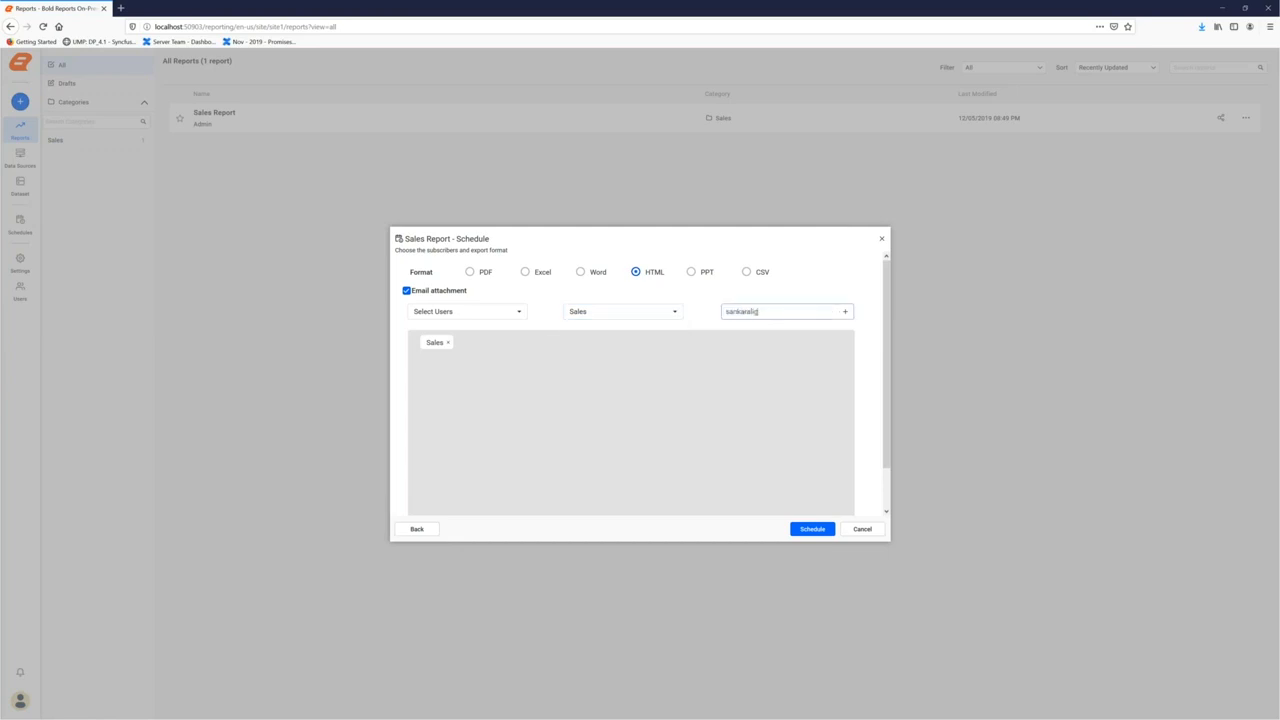
click(844, 312)
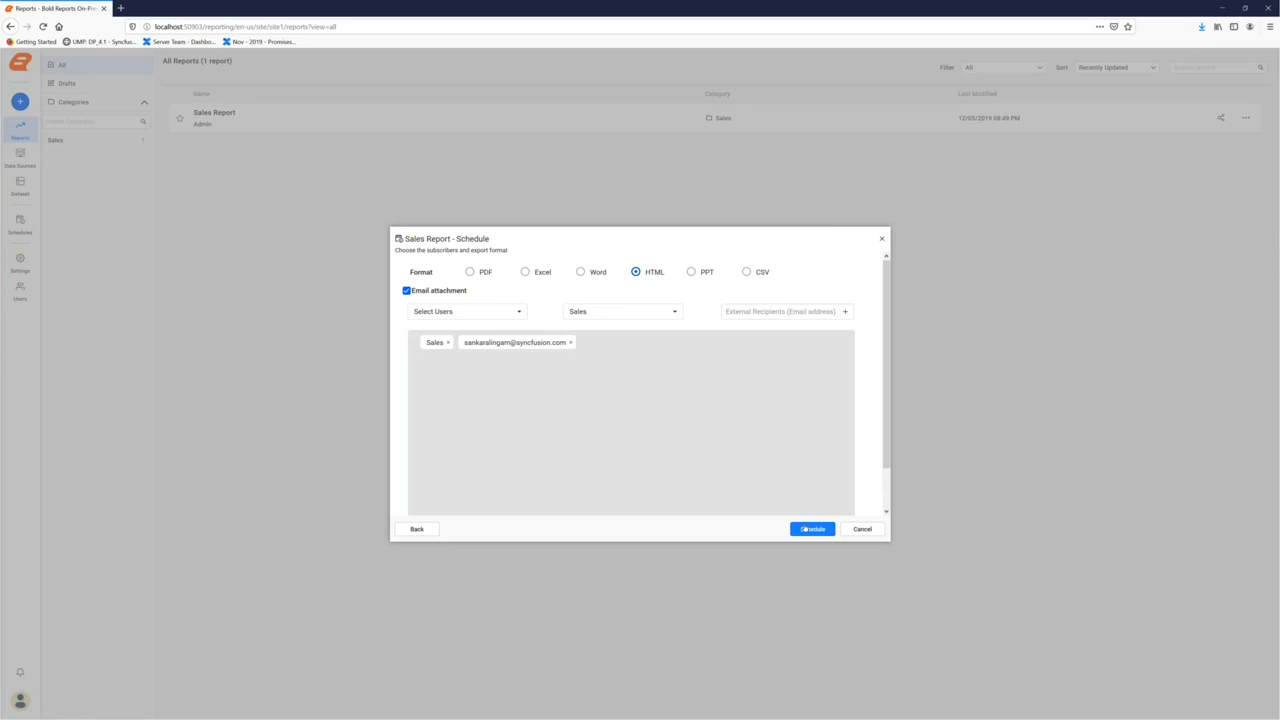
click(809, 529)
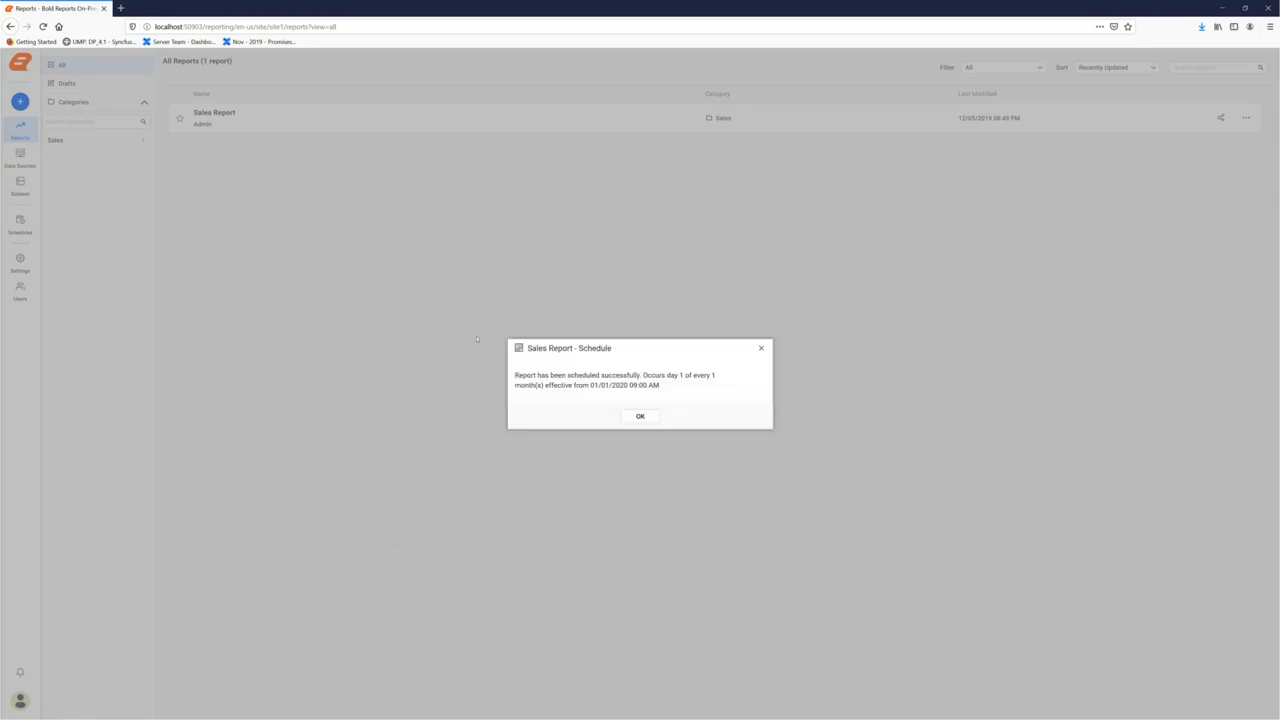
click(640, 417)
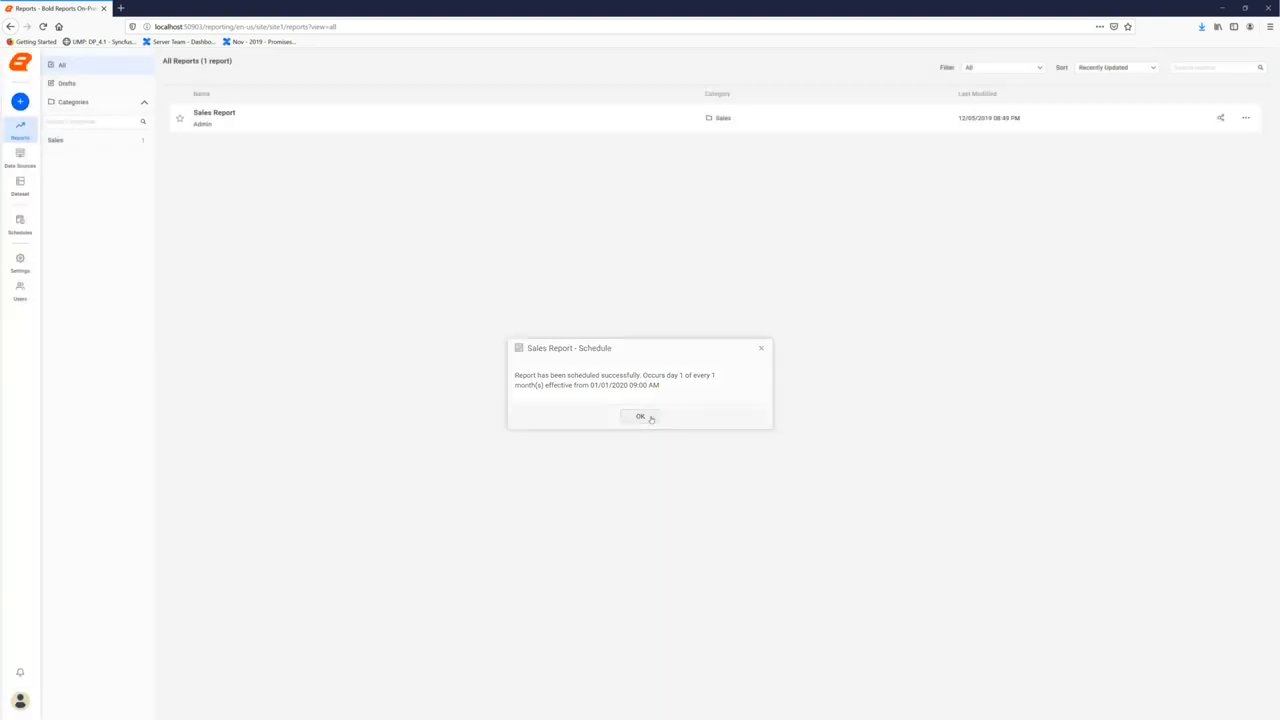
Open the Sales Report in a new tab and view it for Accessories / Fenders
click(293, 122)
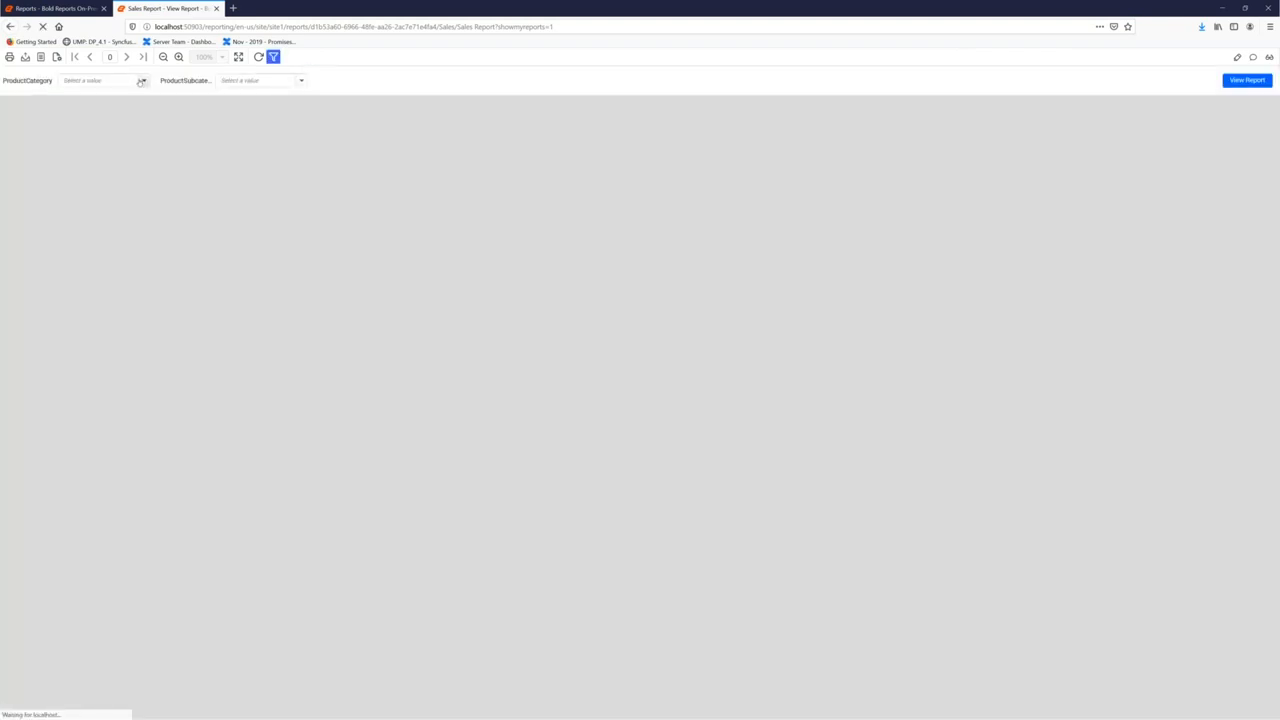
click(143, 80)
click(89, 135)
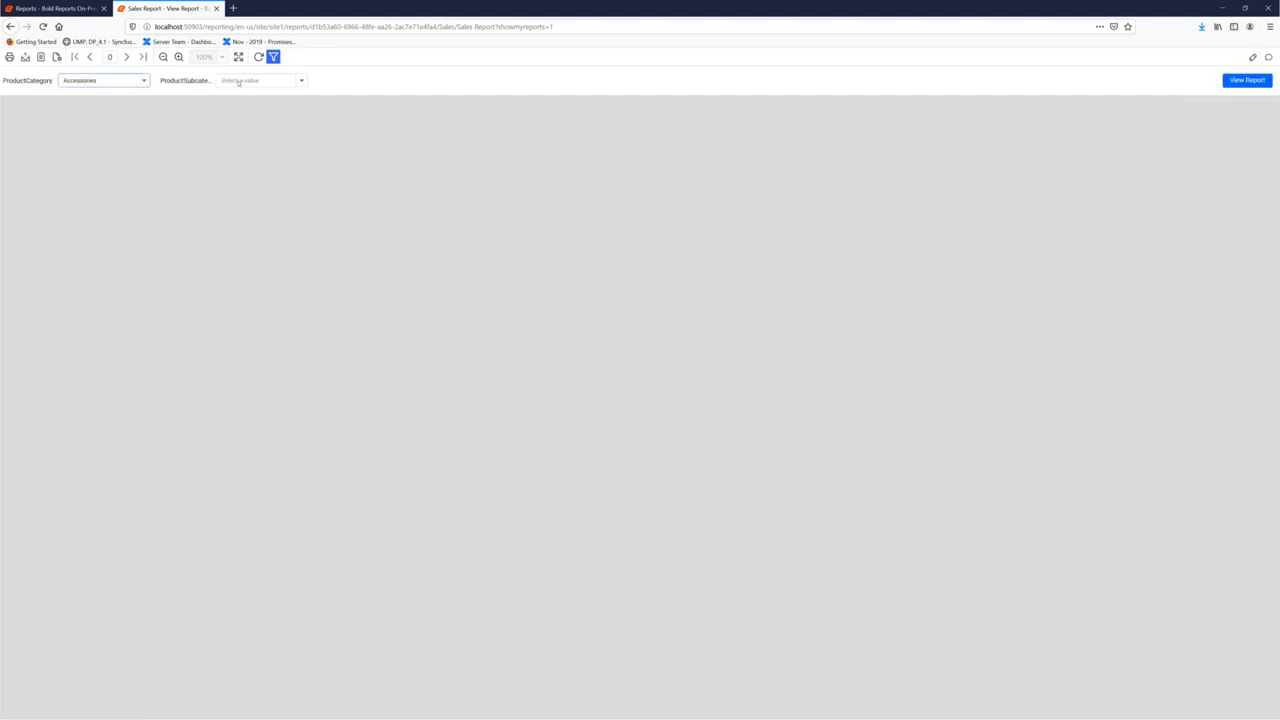
click(260, 80)
click(247, 150)
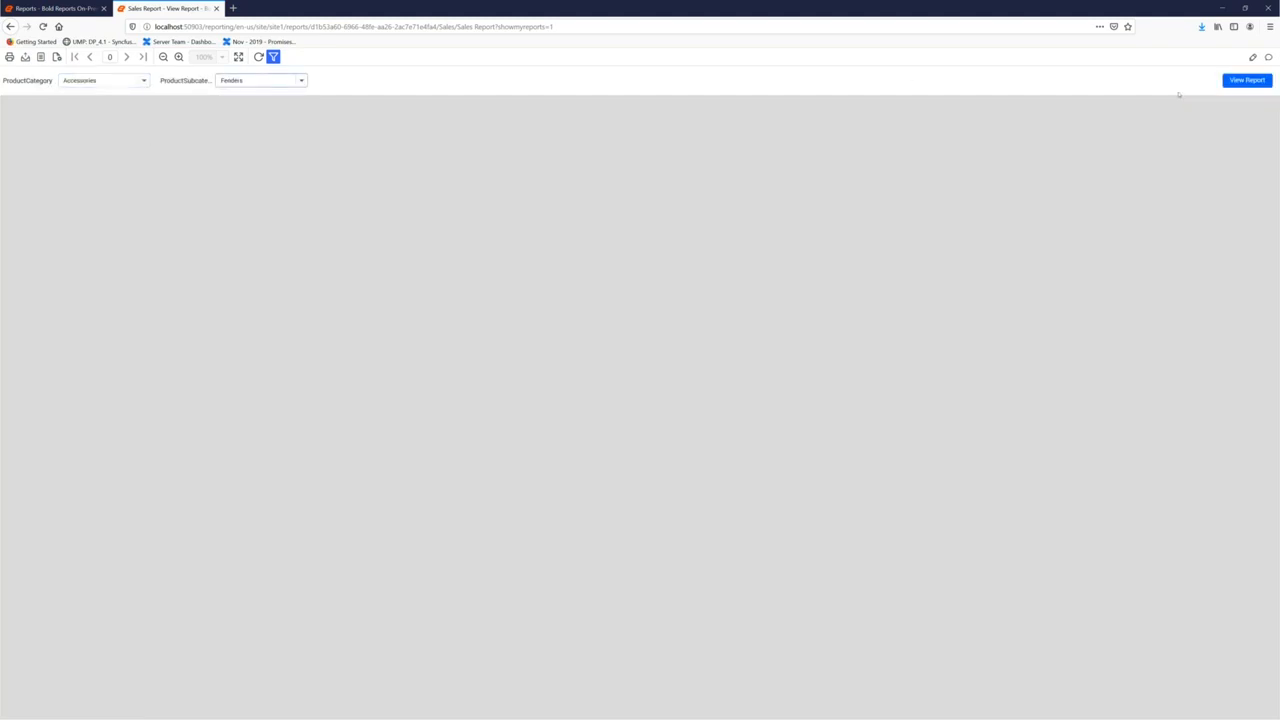
click(1245, 81)
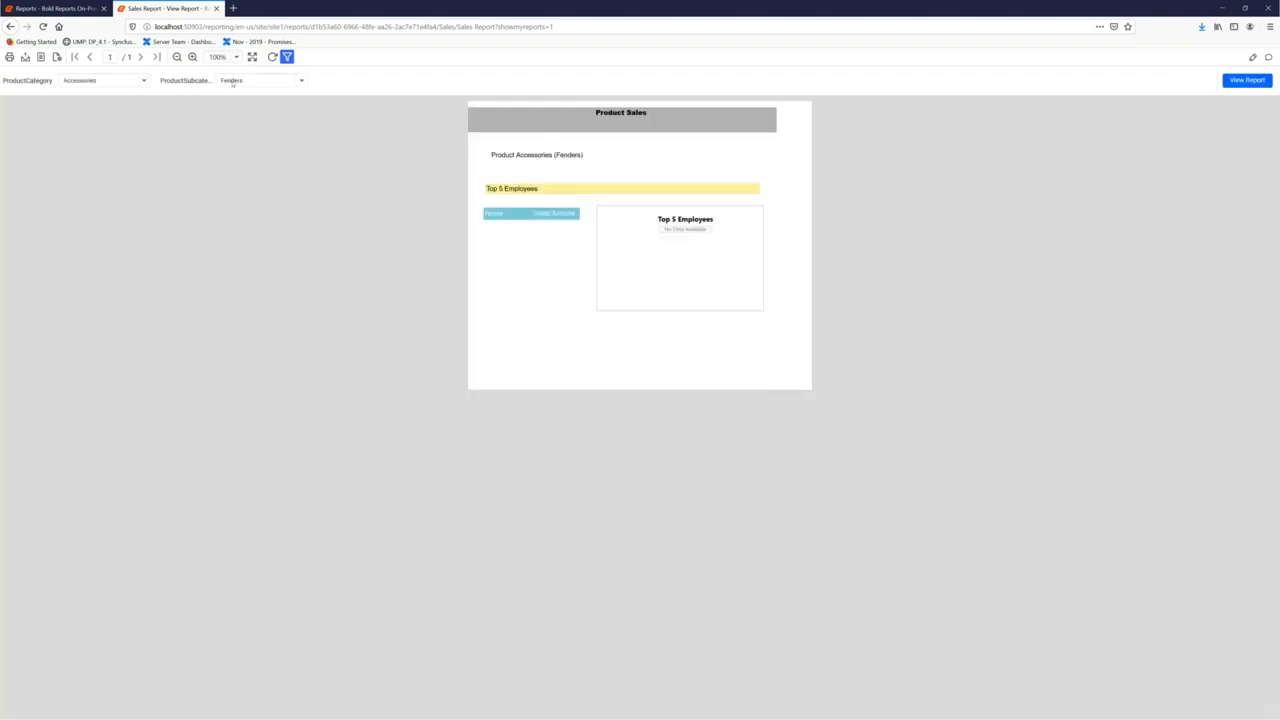
Rerun the report for Bikes / Touring Bikes, then open it in the designer
click(107, 84)
click(80, 96)
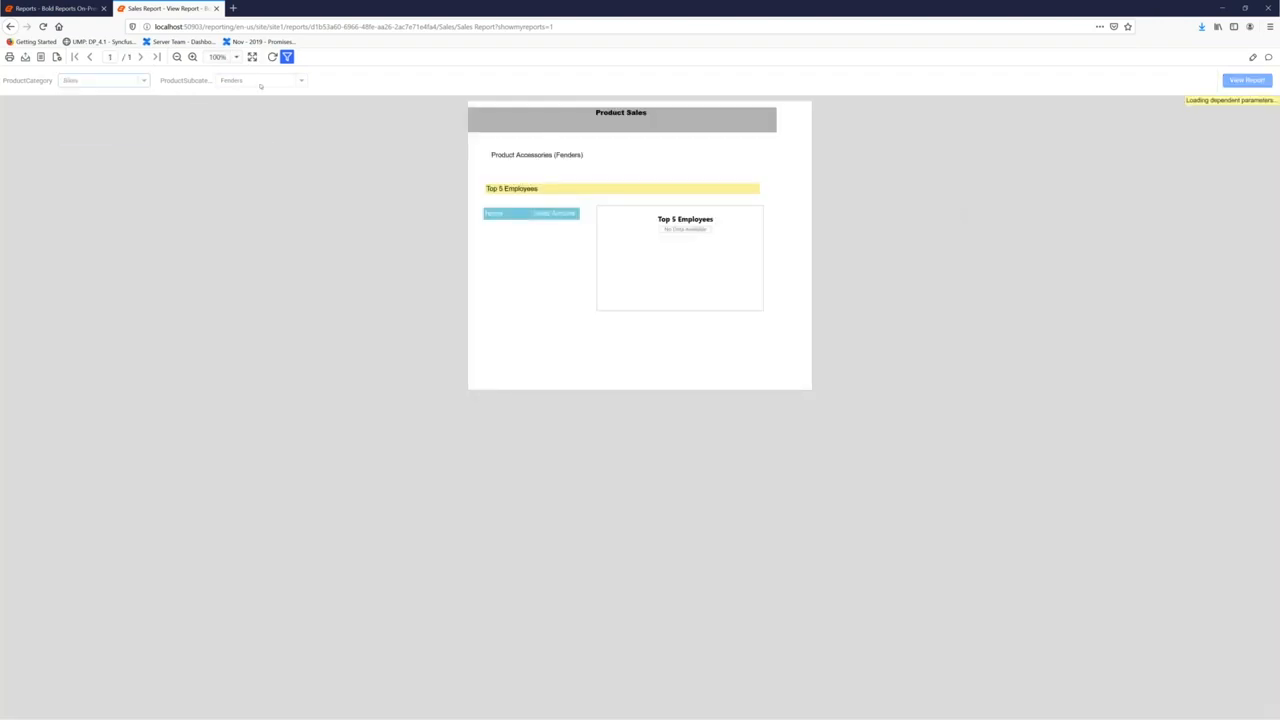
click(260, 82)
click(240, 122)
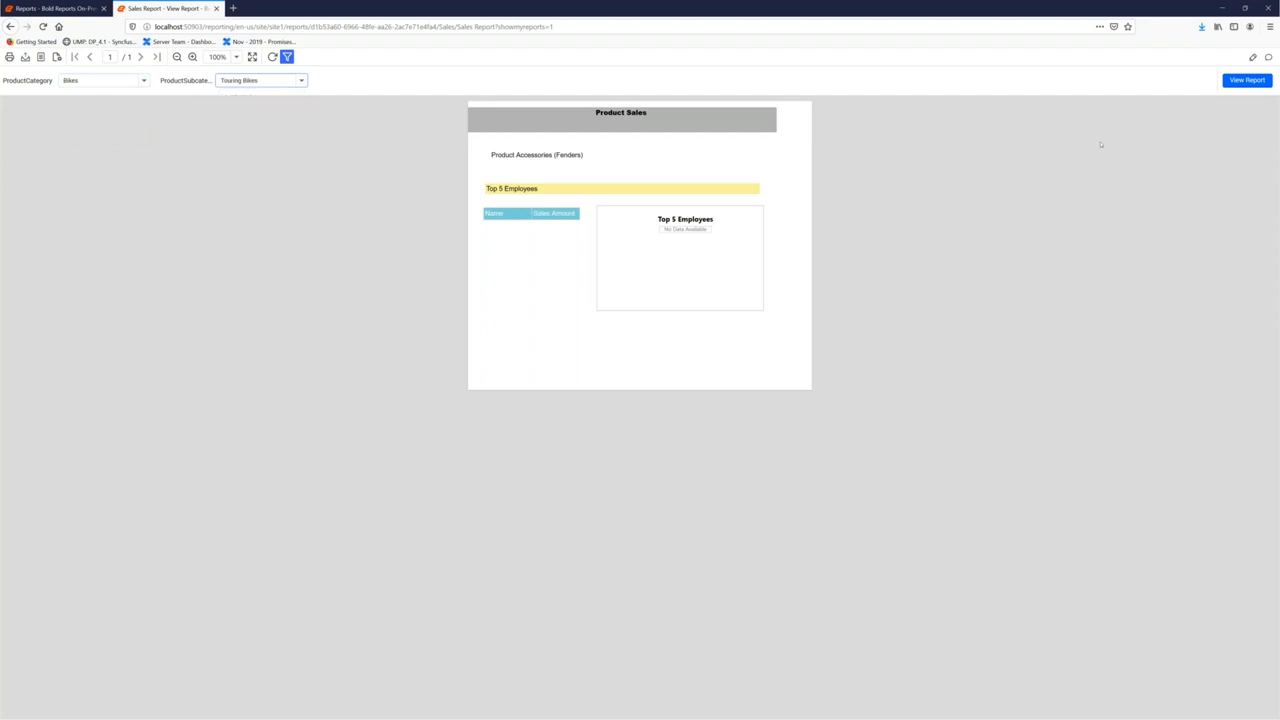
click(1241, 84)
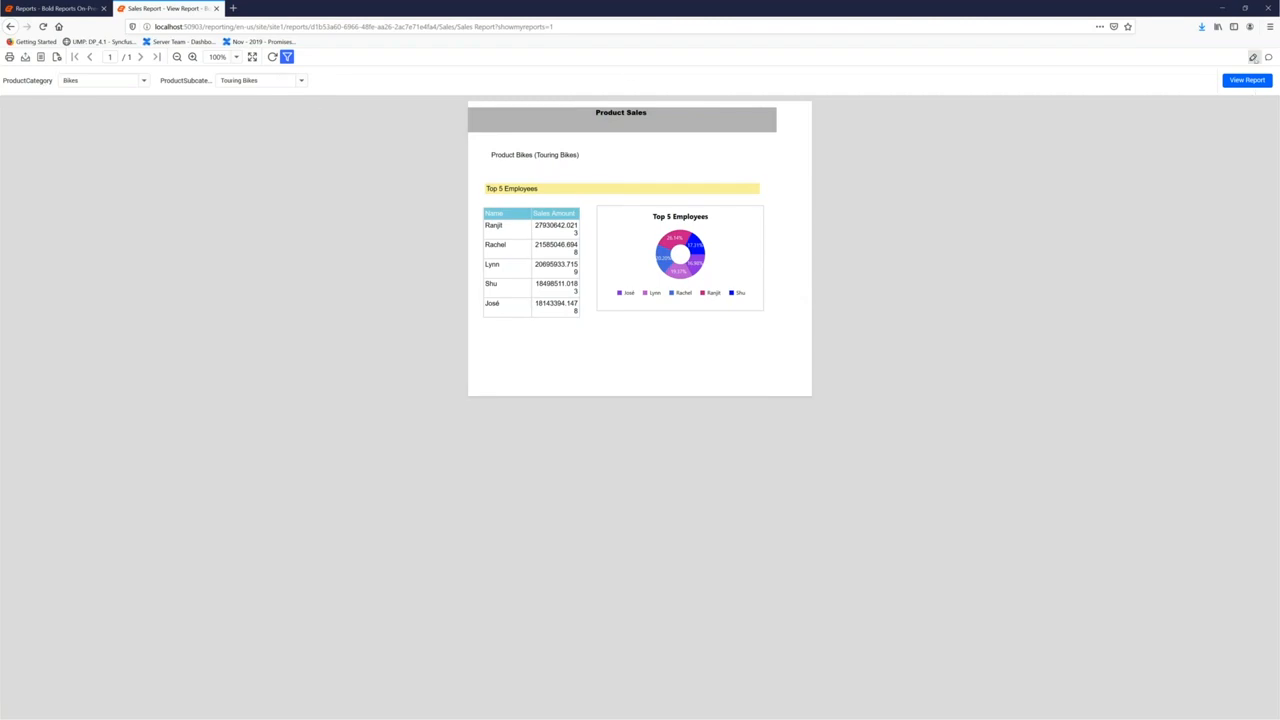
click(1253, 57)
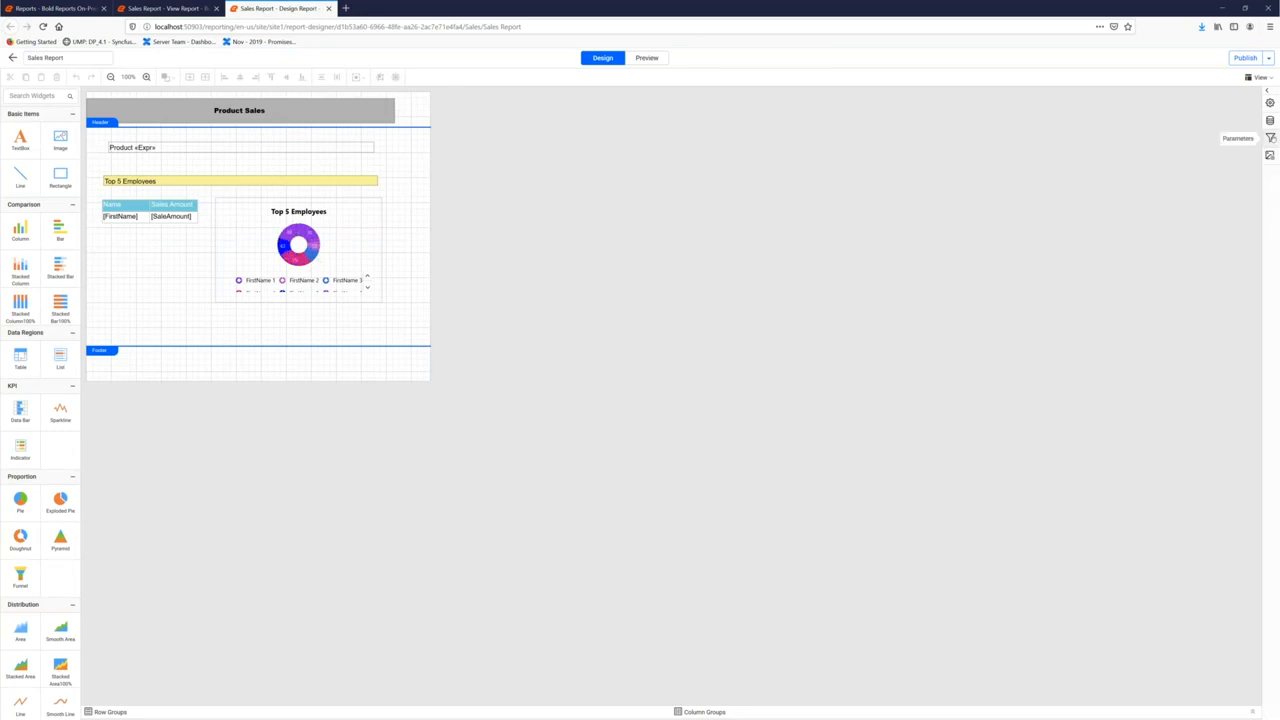
Give the ProductCategory parameter a specified default value and save it
click(1270, 138)
click(1254, 113)
click(1224, 122)
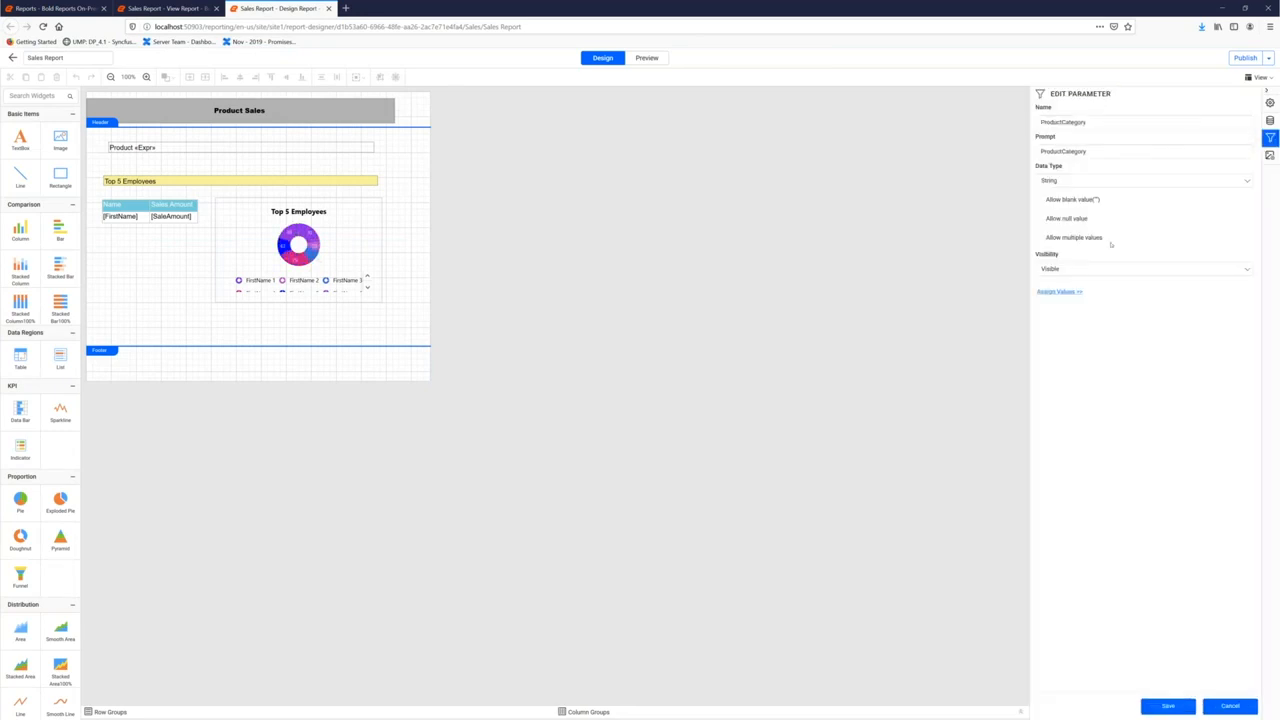
click(1059, 292)
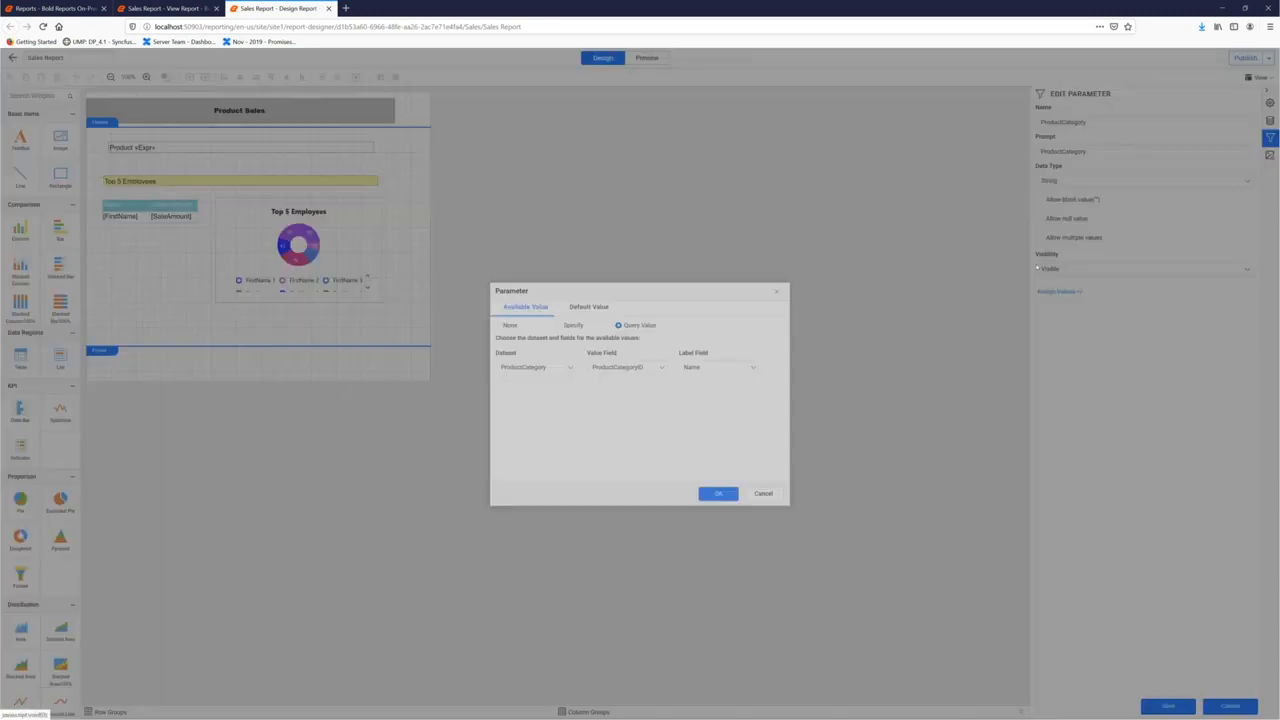
click(589, 307)
click(573, 327)
click(770, 340)
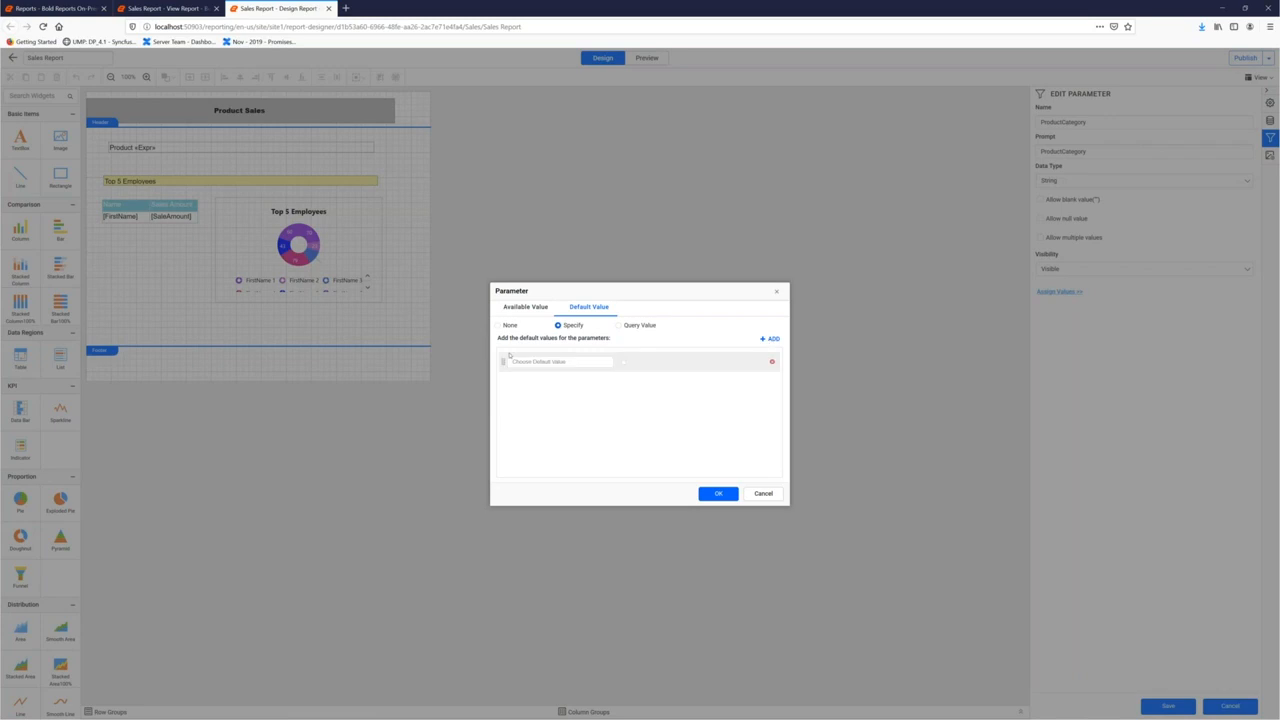
click(534, 364)
click(715, 494)
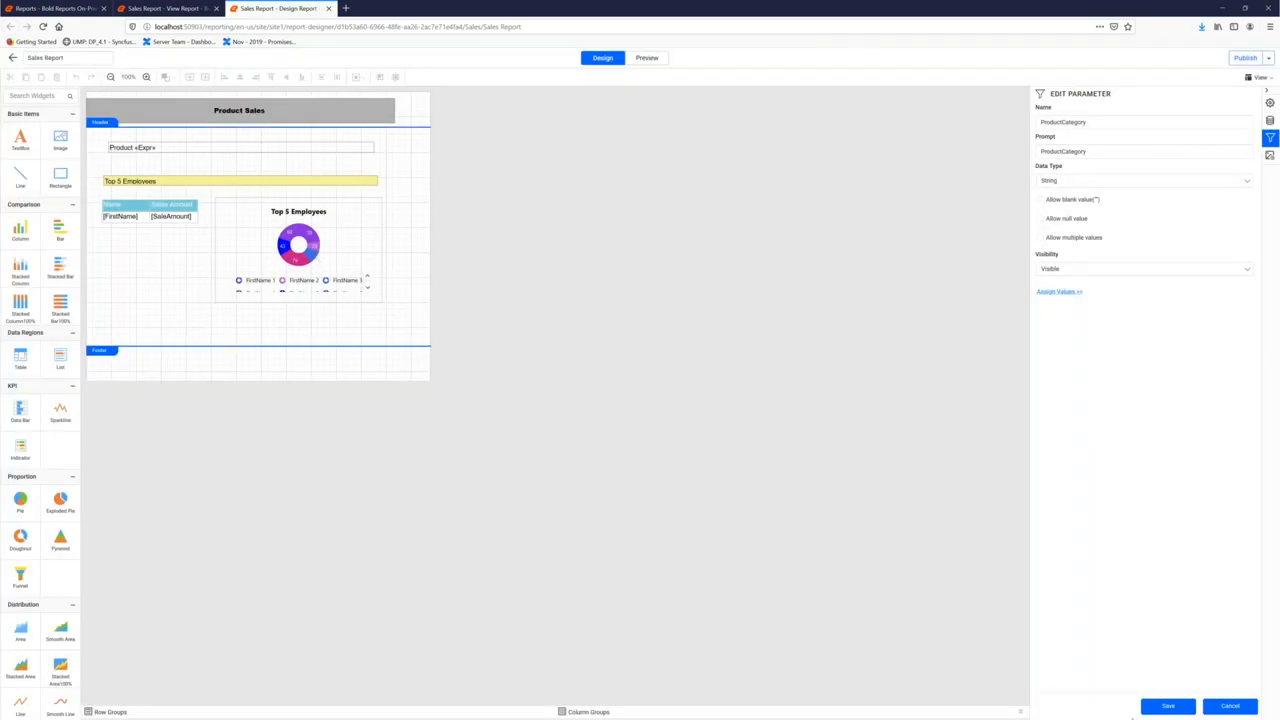
click(1151, 701)
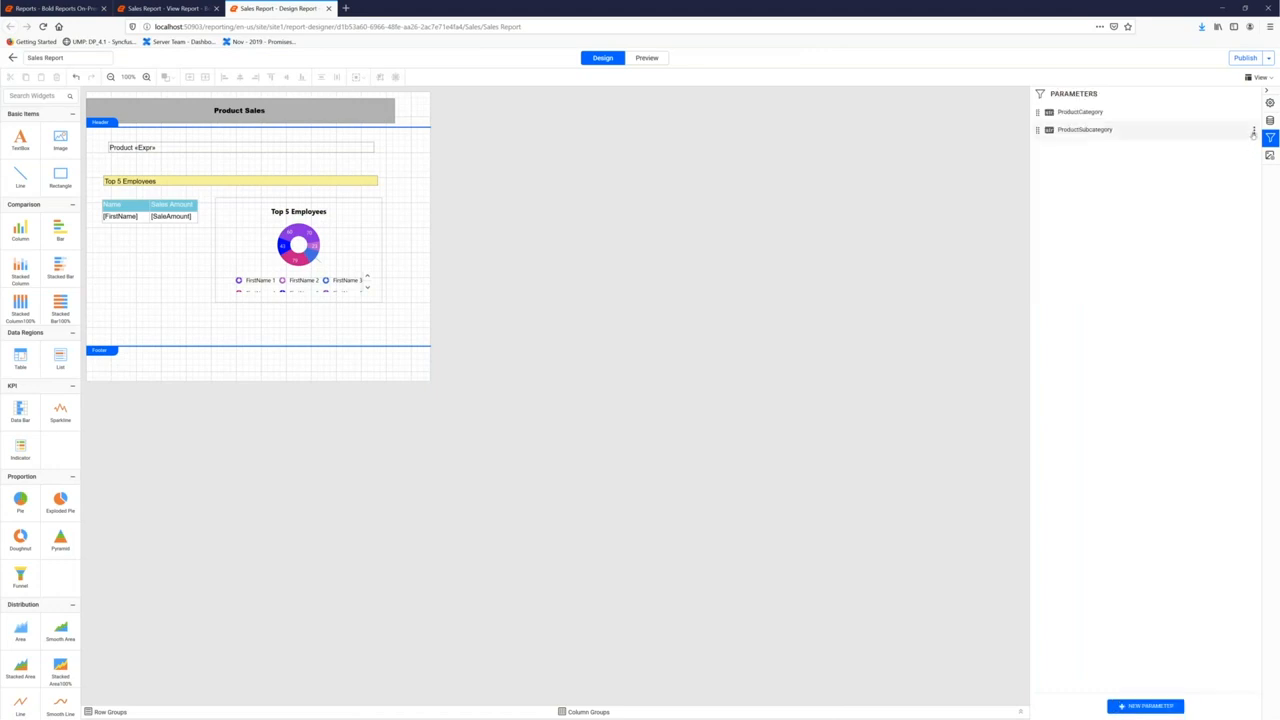
Give the ProductSubcategory parameter a specified default value of 2
click(1252, 133)
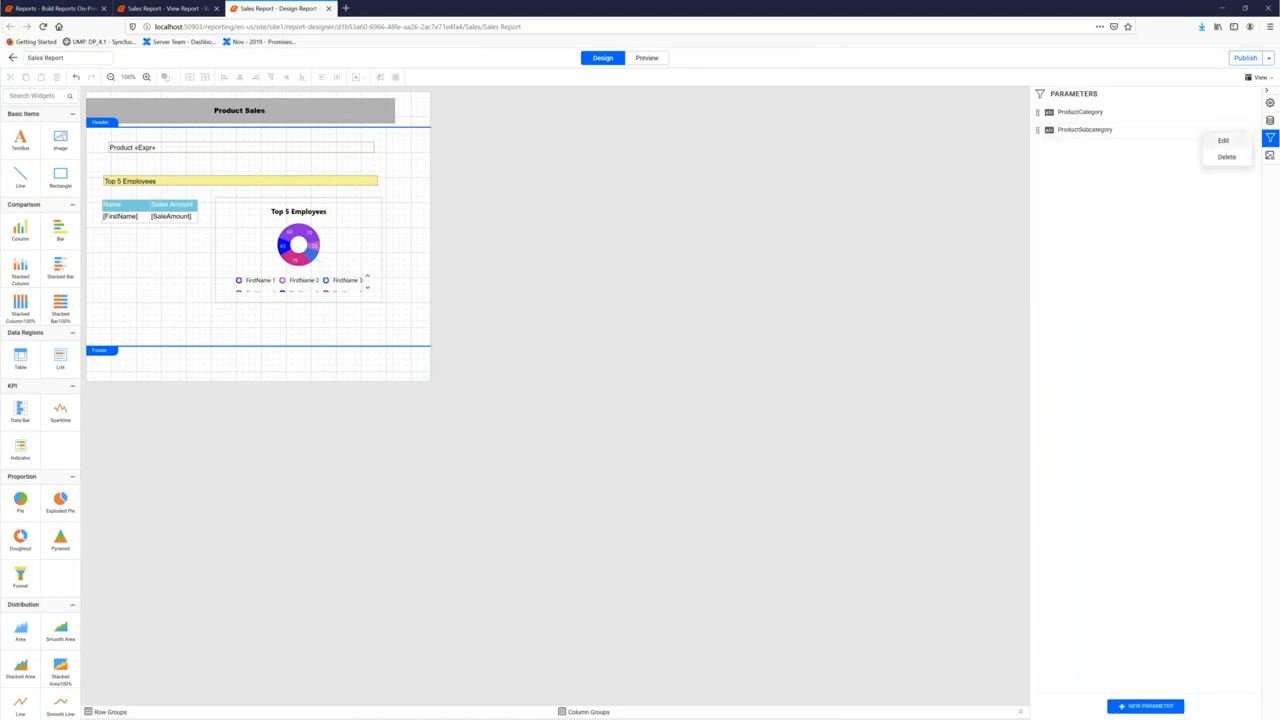
click(1222, 140)
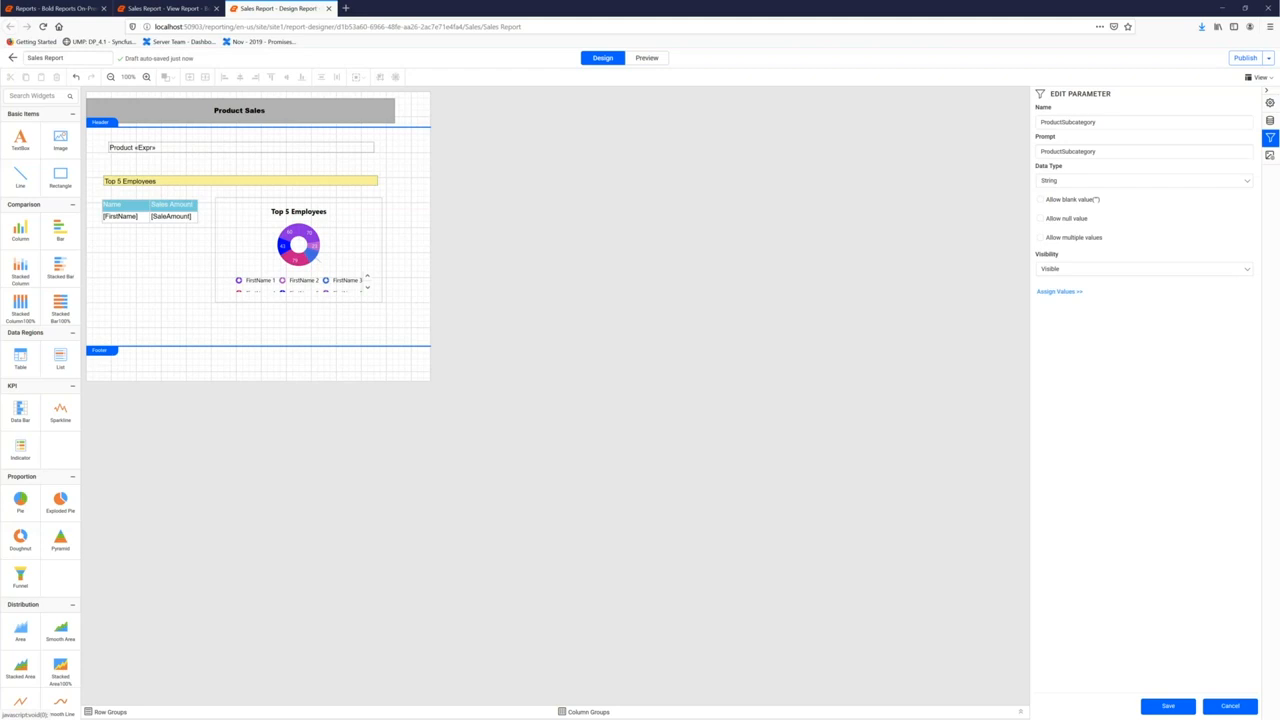
click(1059, 291)
click(589, 306)
click(558, 325)
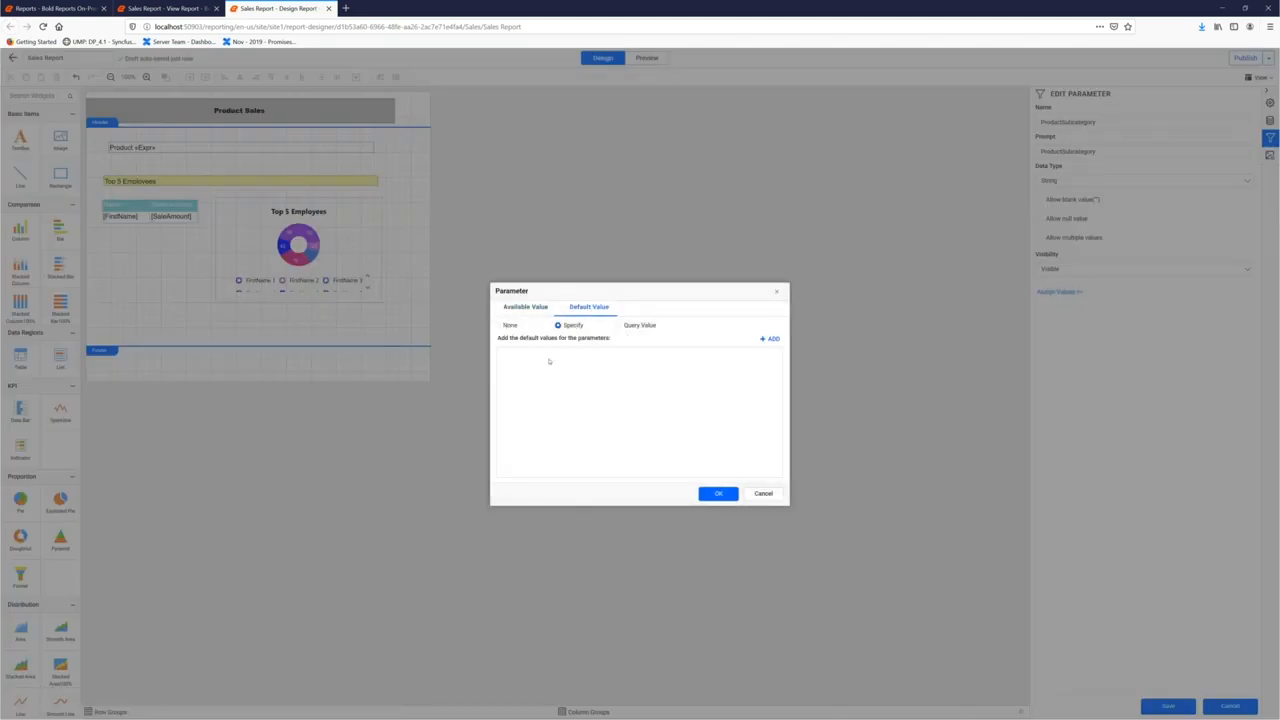
click(768, 338)
click(560, 362)
text(2)
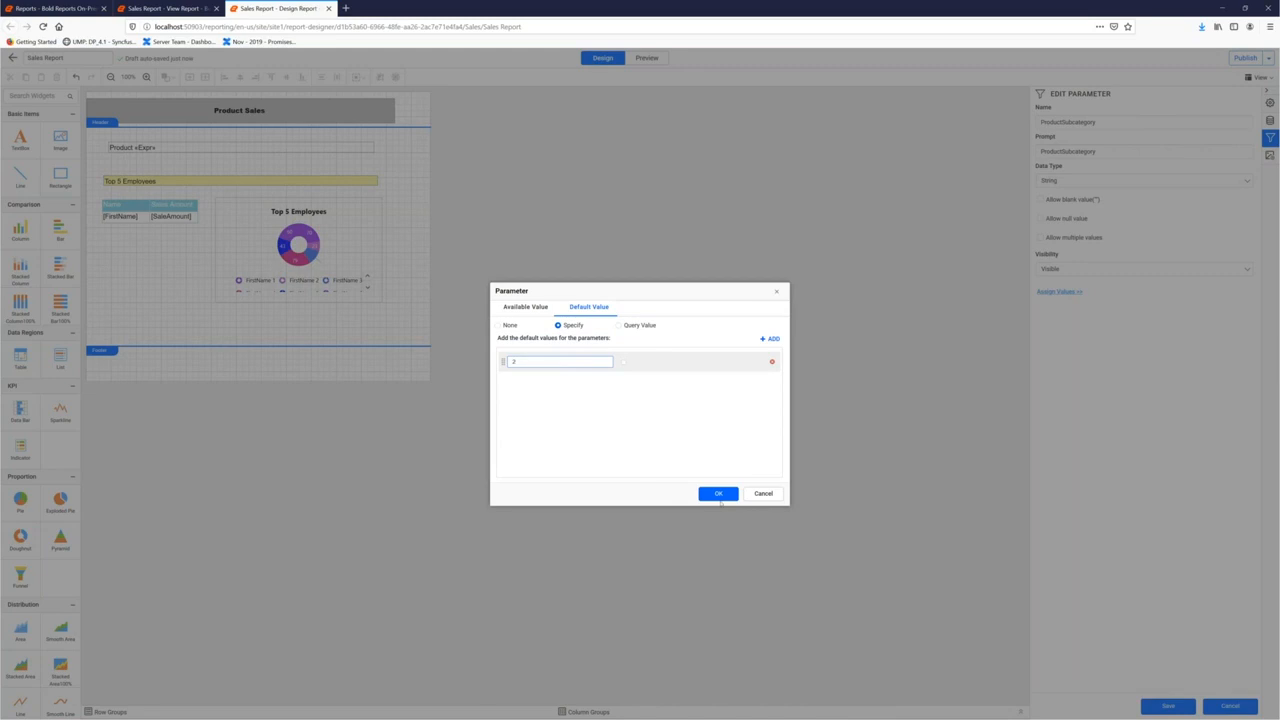
click(718, 494)
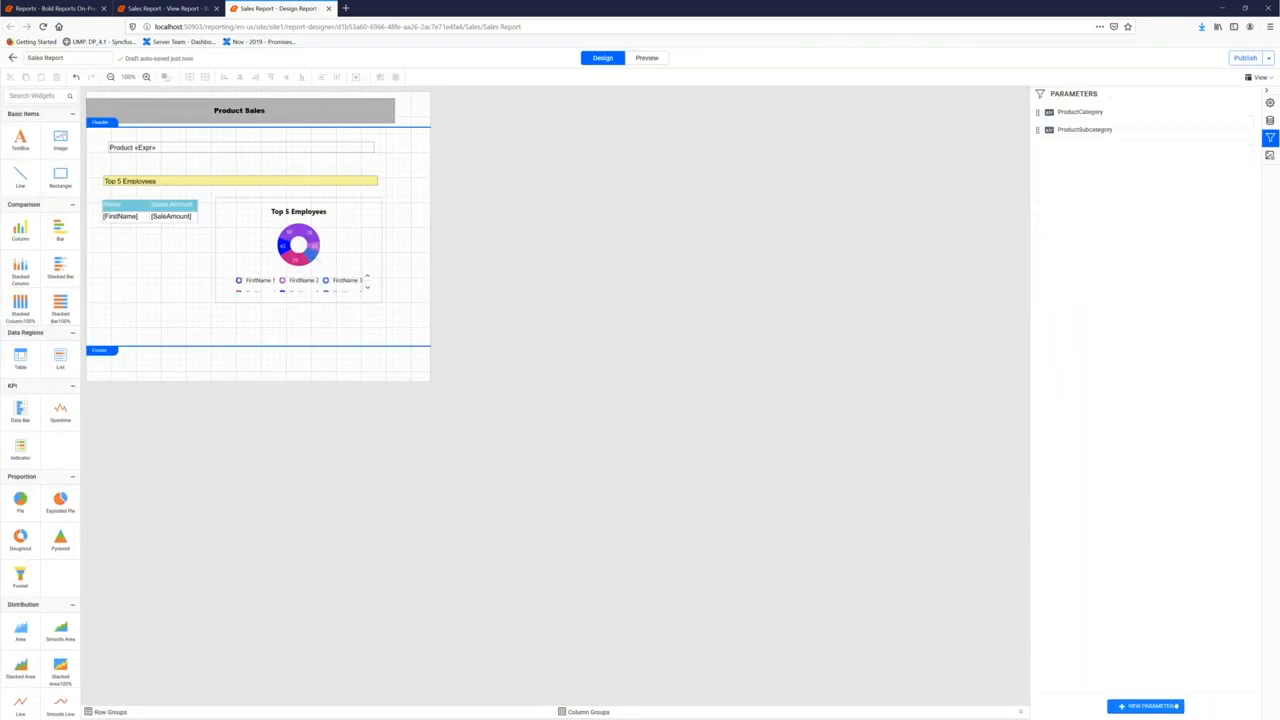
Preview the report, then reload the viewer so it opens with Bikes and Road Bikes defaults
click(646, 59)
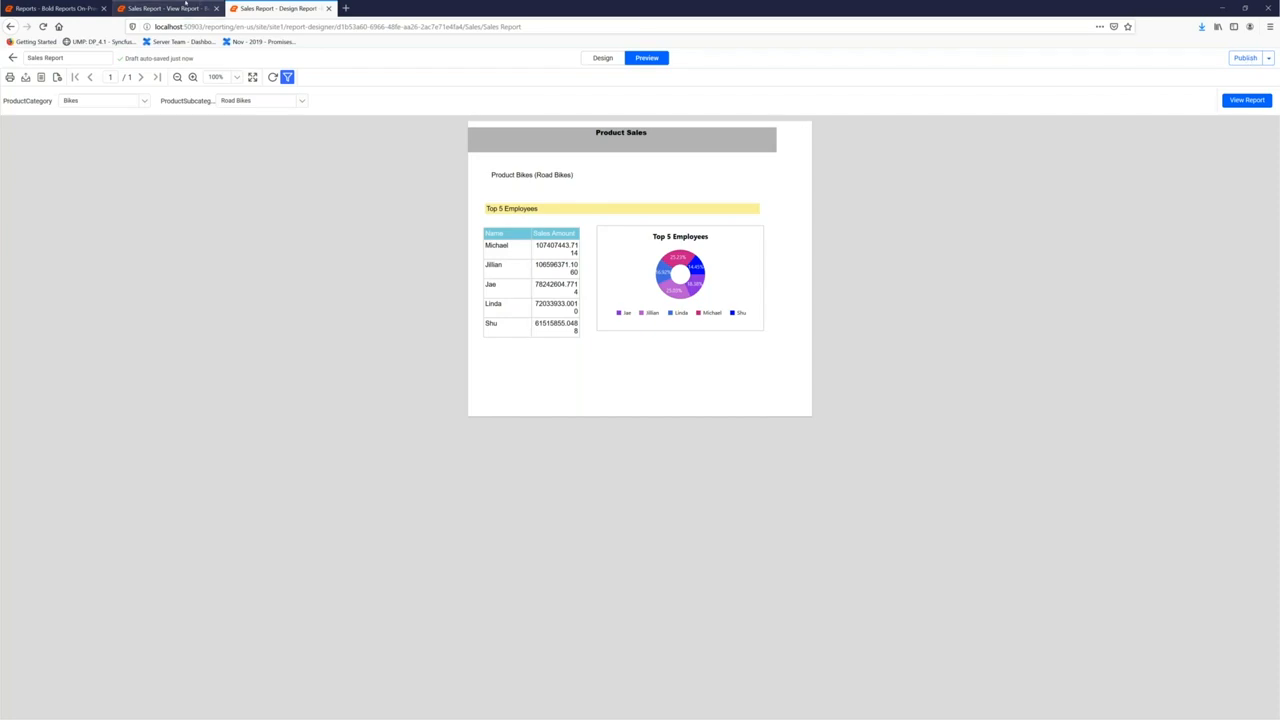
click(185, 5)
click(43, 26)
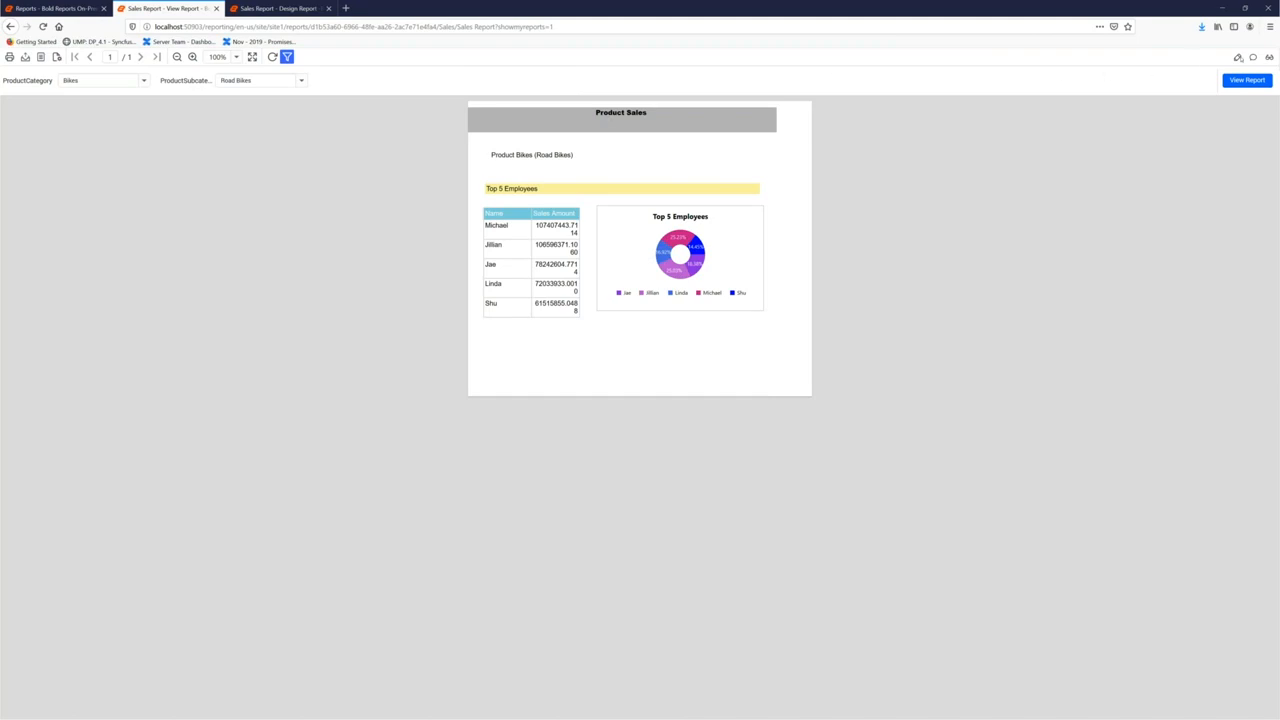
click(1253, 57)
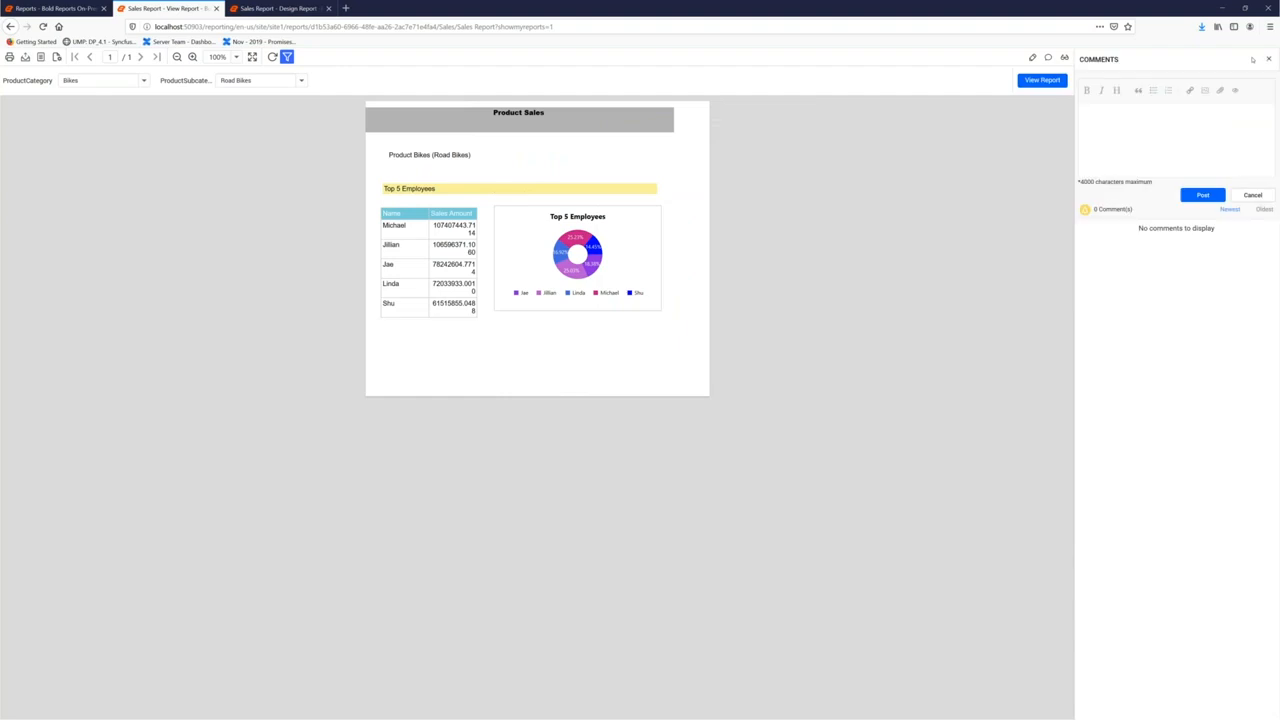
text(Hi @sale)
click(1152, 127)
text(,)
key(Return)
text(Find the sales report here)
click(1202, 194)
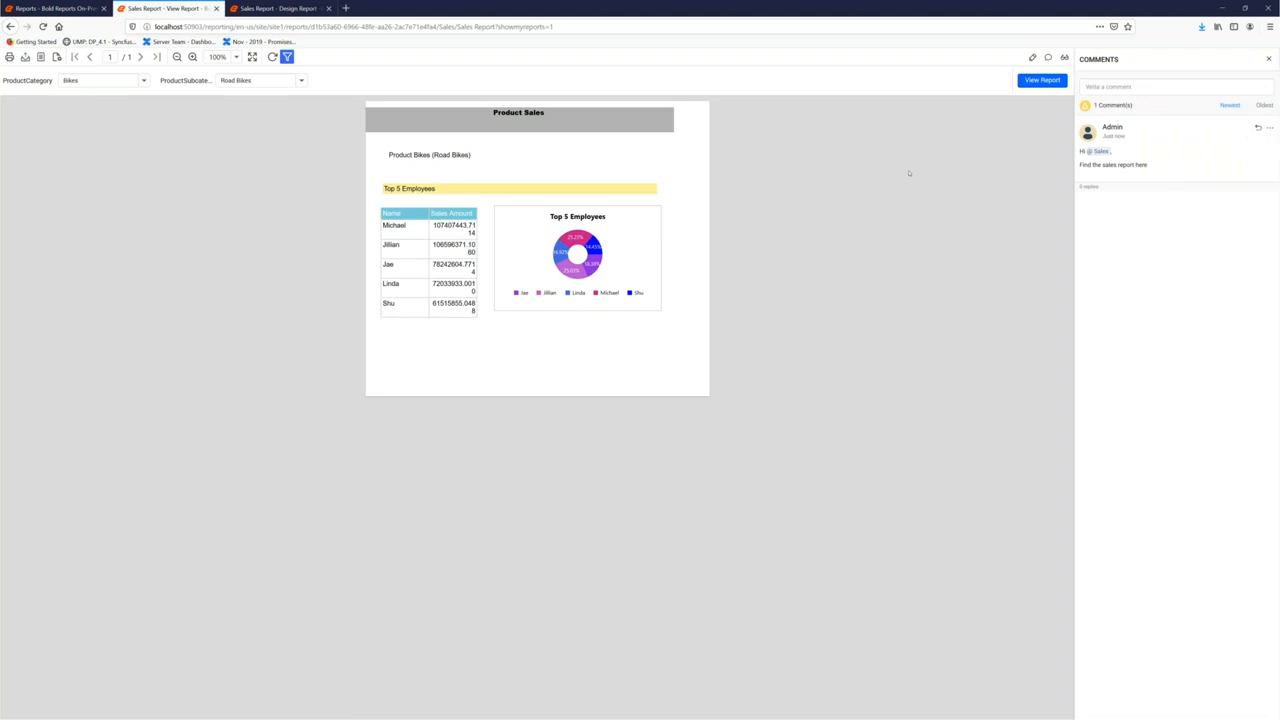
Return to All Reports and check the notifications list for the comment
click(1064, 59)
click(33, 8)
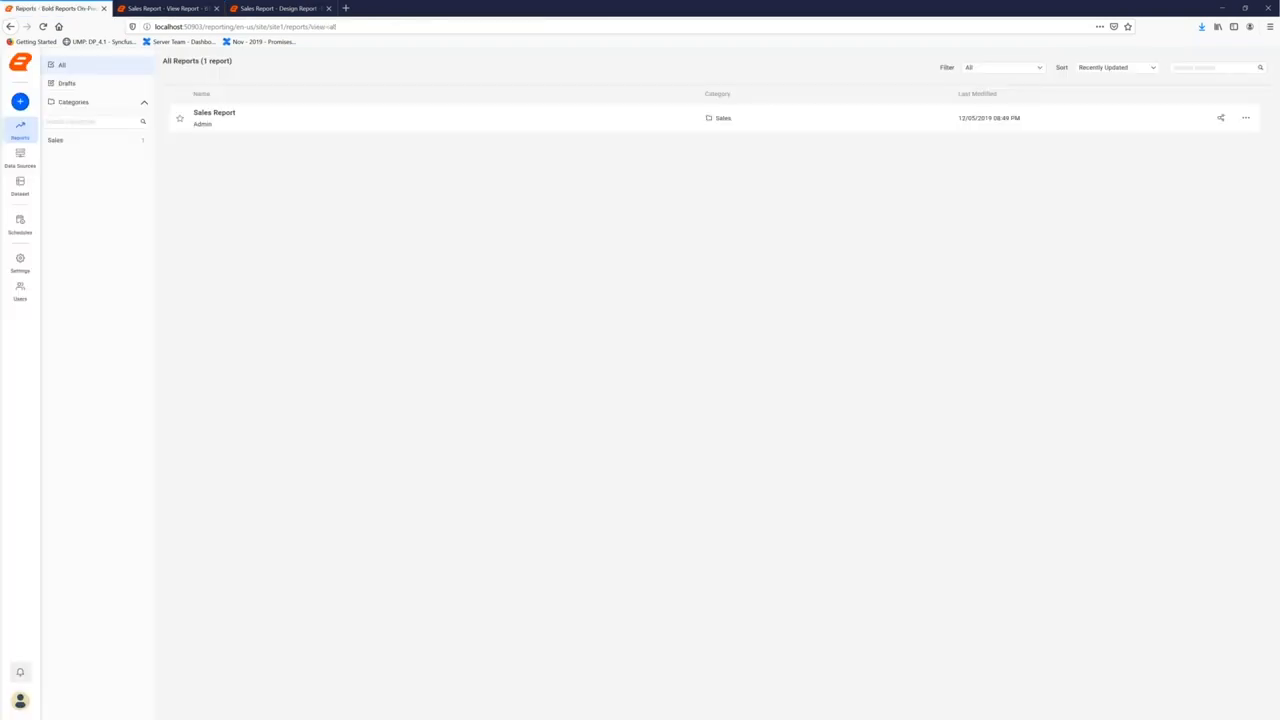
click(20, 673)
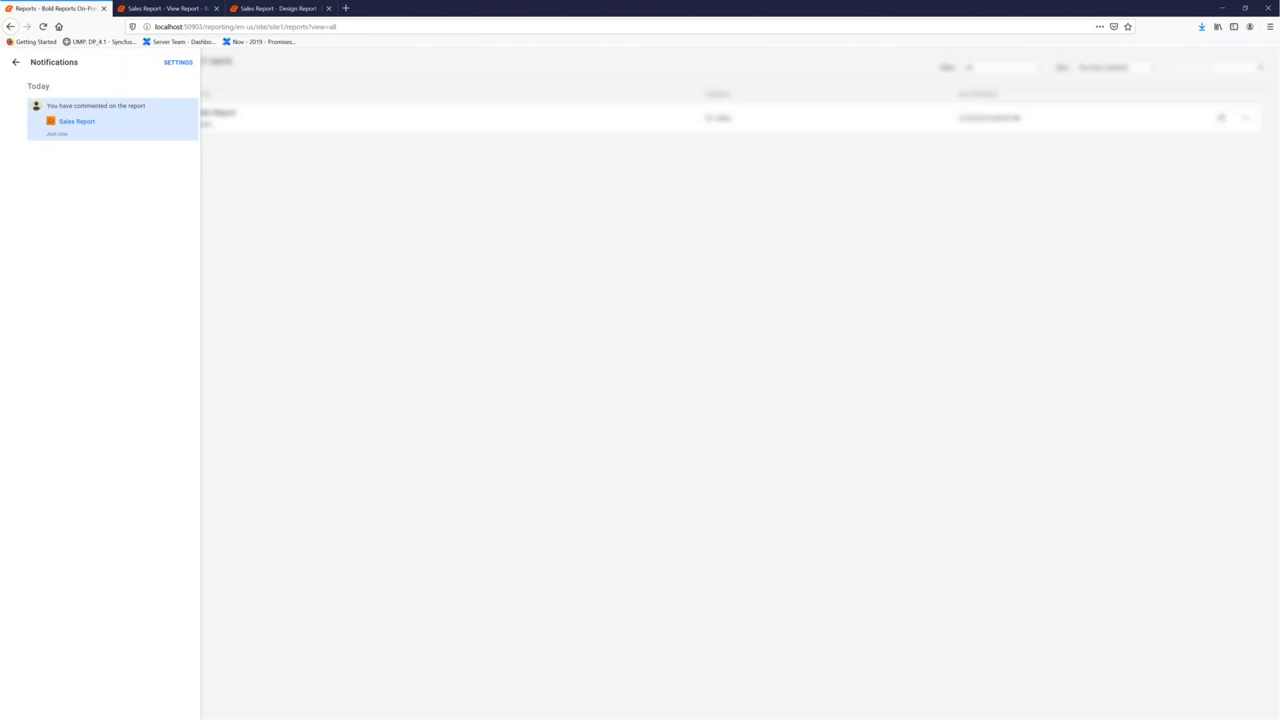